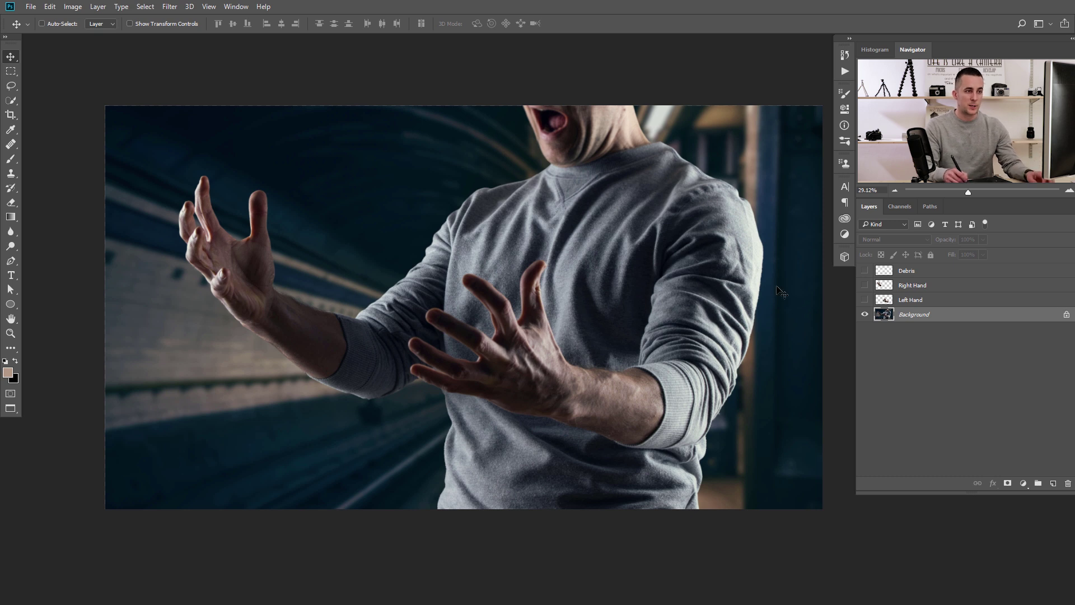
View the Left Hand layer and the Right Hand layer each in isolation, and restore the Background.
alt+click(865, 301)
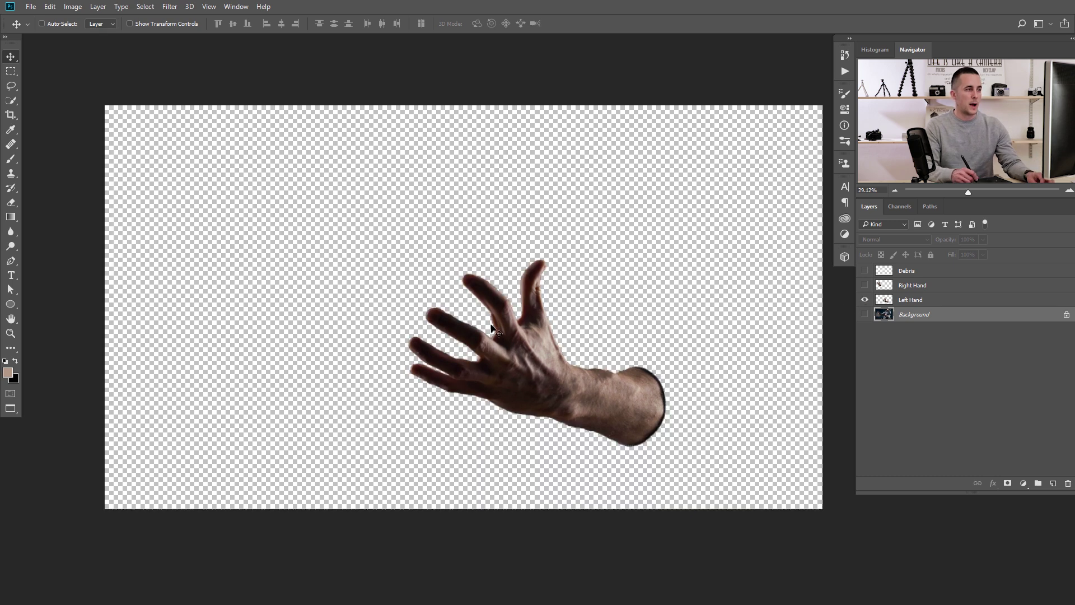
alt+click(865, 300)
alt+click(866, 286)
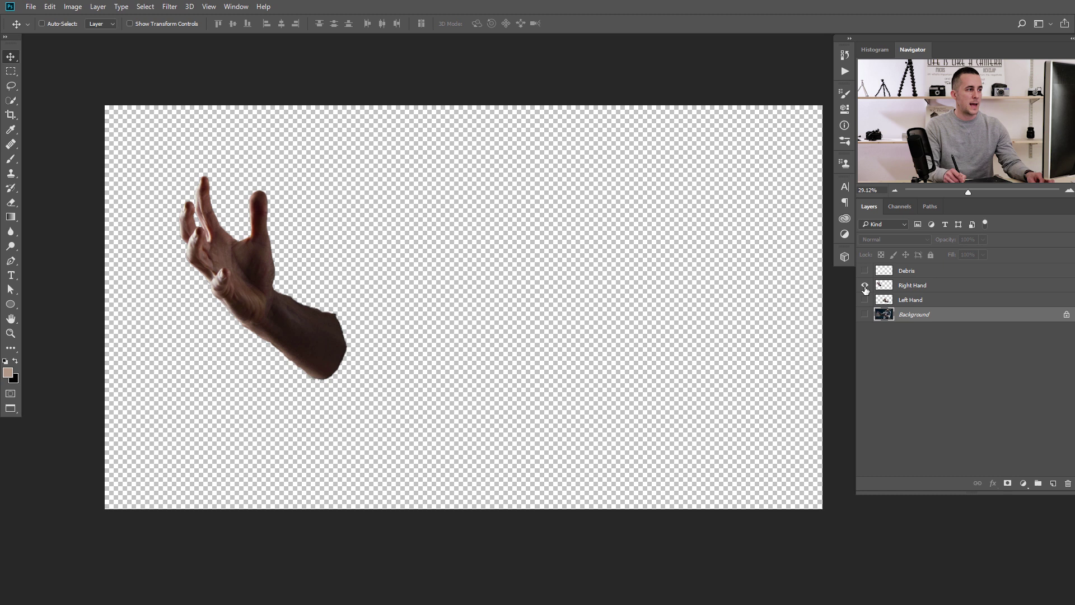
alt+click(865, 286)
Copy the right hand from the Background onto its own layer with Quick Selection, and delete that test layer.
key(w)
mouse_move(260, 196)
mouse_down()
mouse_move(254, 297)
mouse_move(205, 220)
mouse_move(186, 214)
mouse_move(187, 233)
mouse_move(289, 333)
mouse_move(316, 350)
mouse_move(345, 344)
mouse_up()
key(ctrl+j)
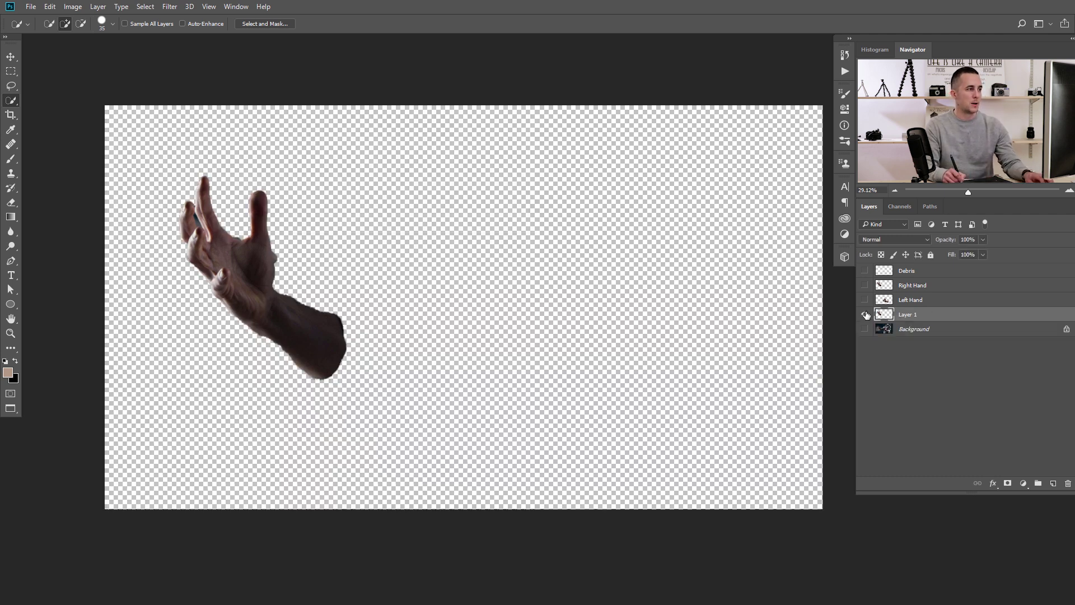
alt+click(864, 314)
alt+click(864, 315)
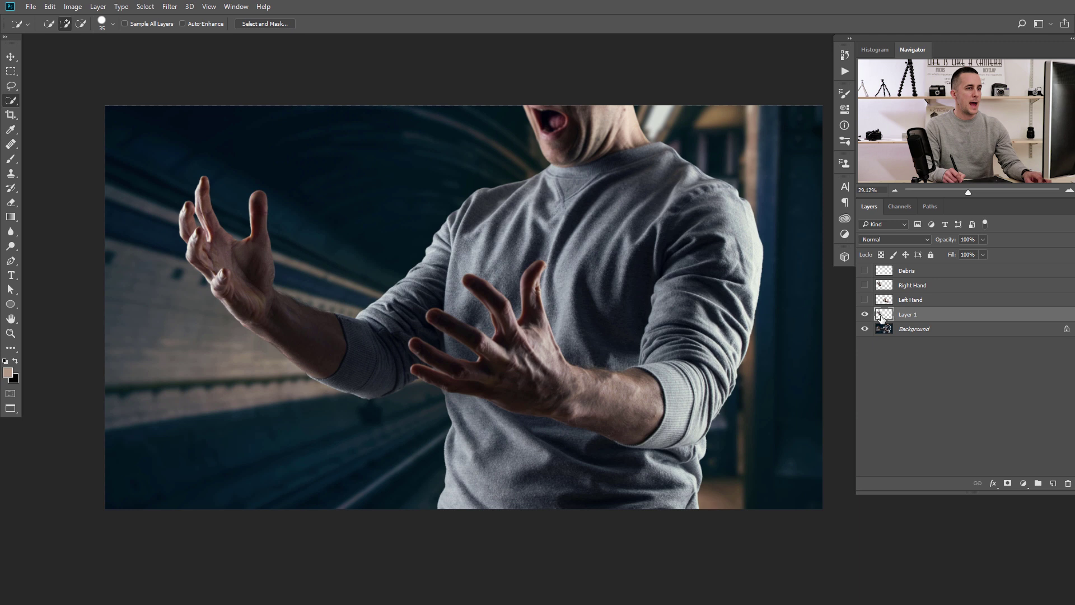
key(Delete)
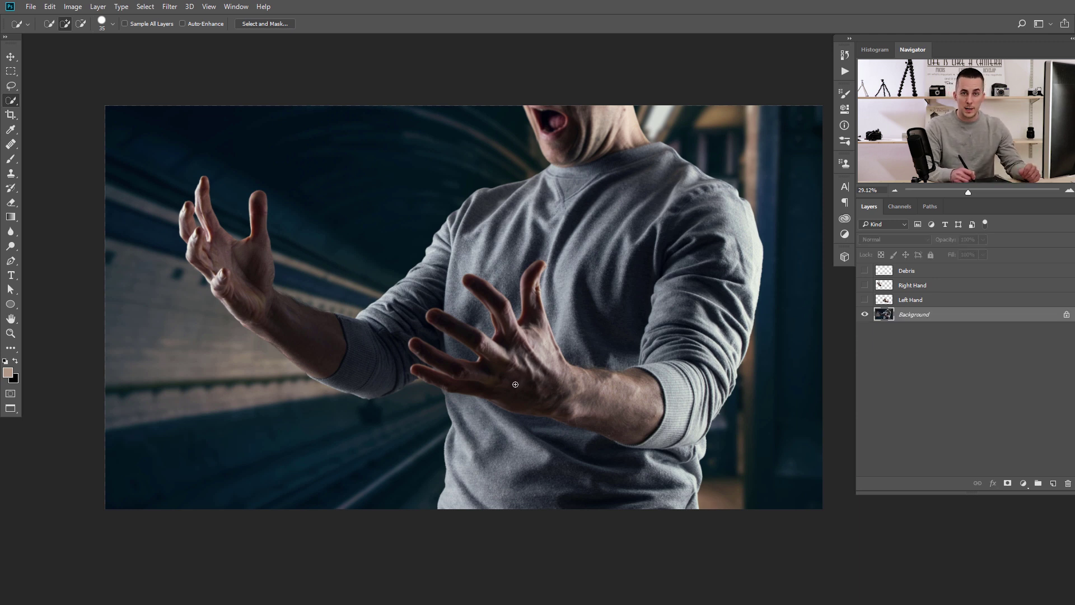
Duplicate the Left Hand and Right Hand layers together.
click(884, 302)
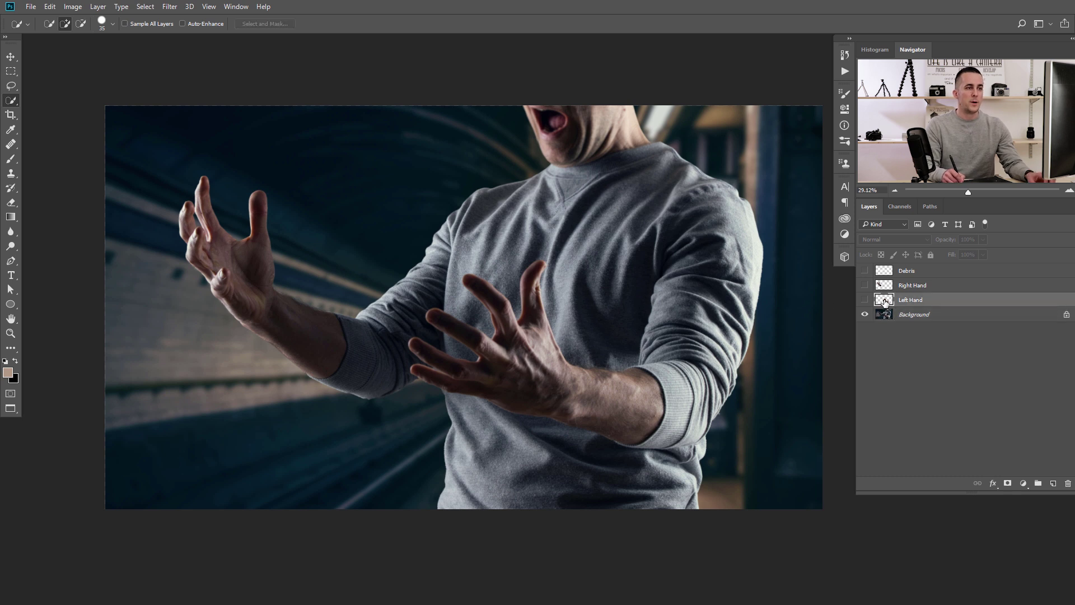
shift+click(887, 291)
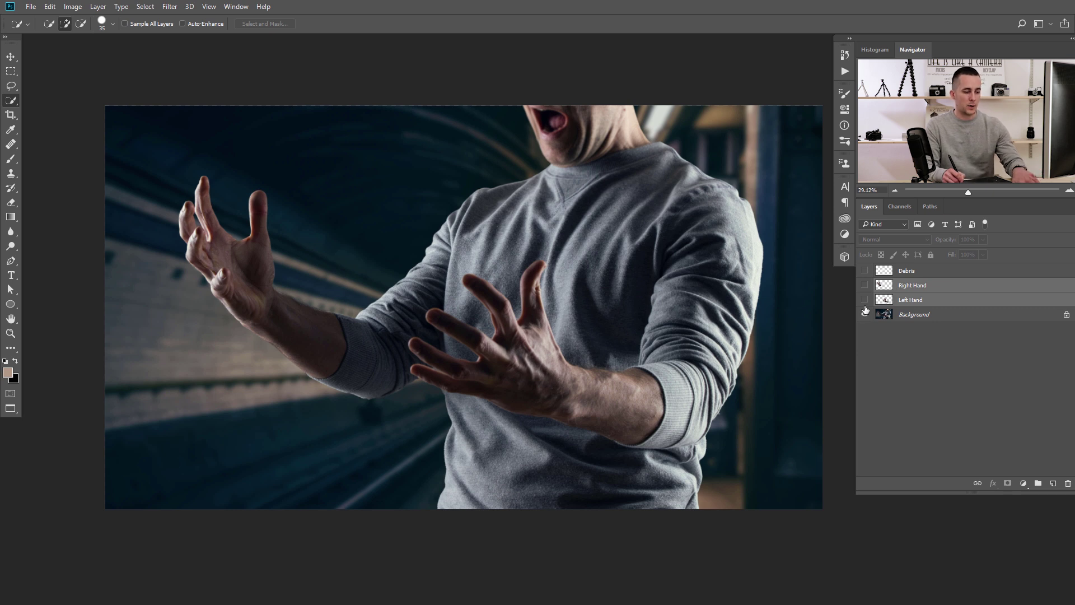
key(ctrl+j)
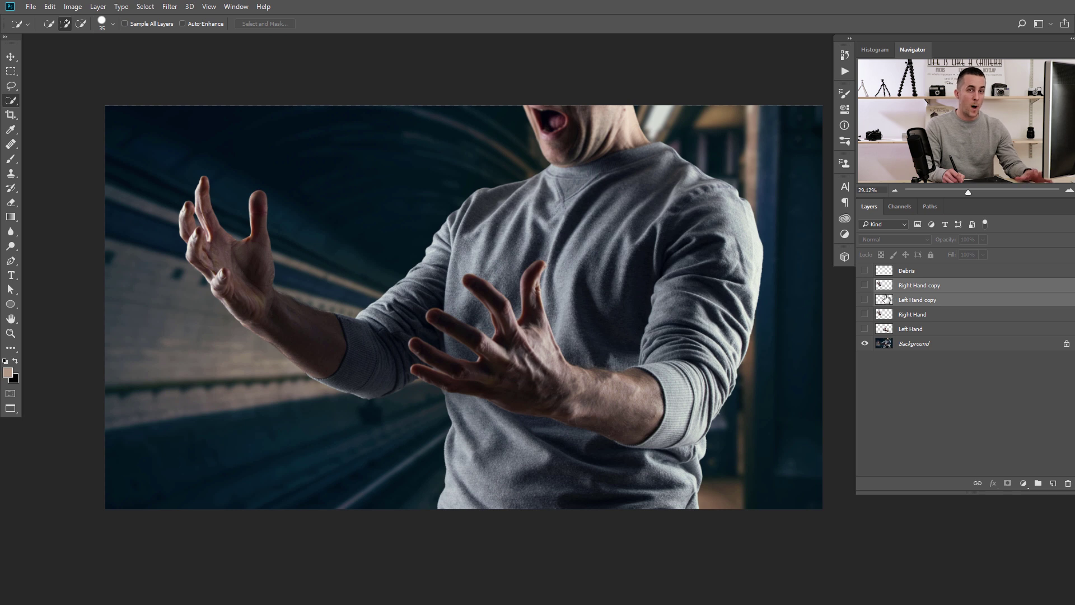
click(883, 301)
click(884, 314)
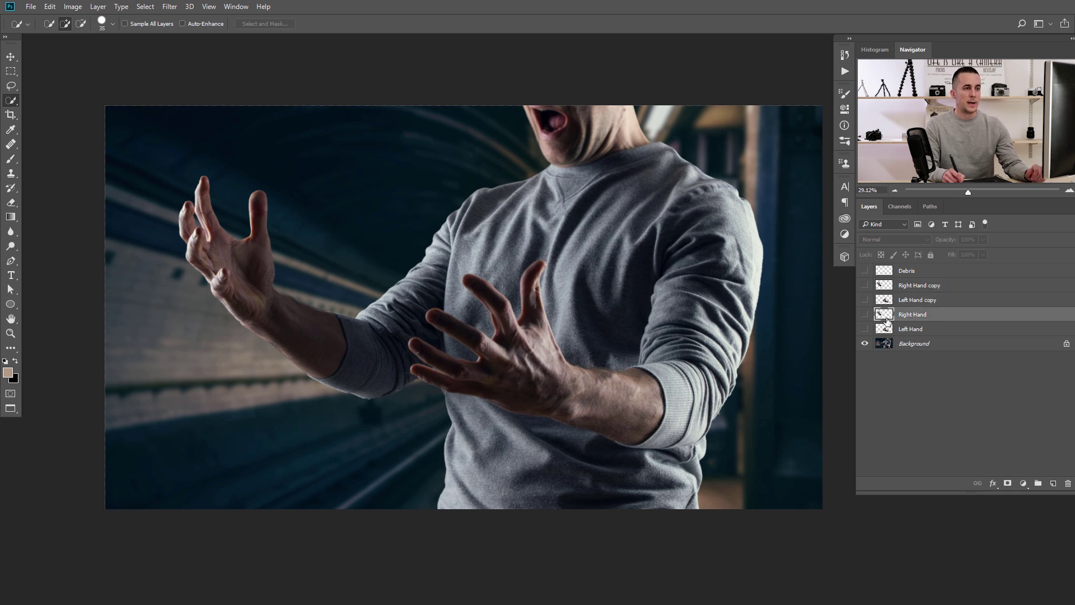
click(887, 328)
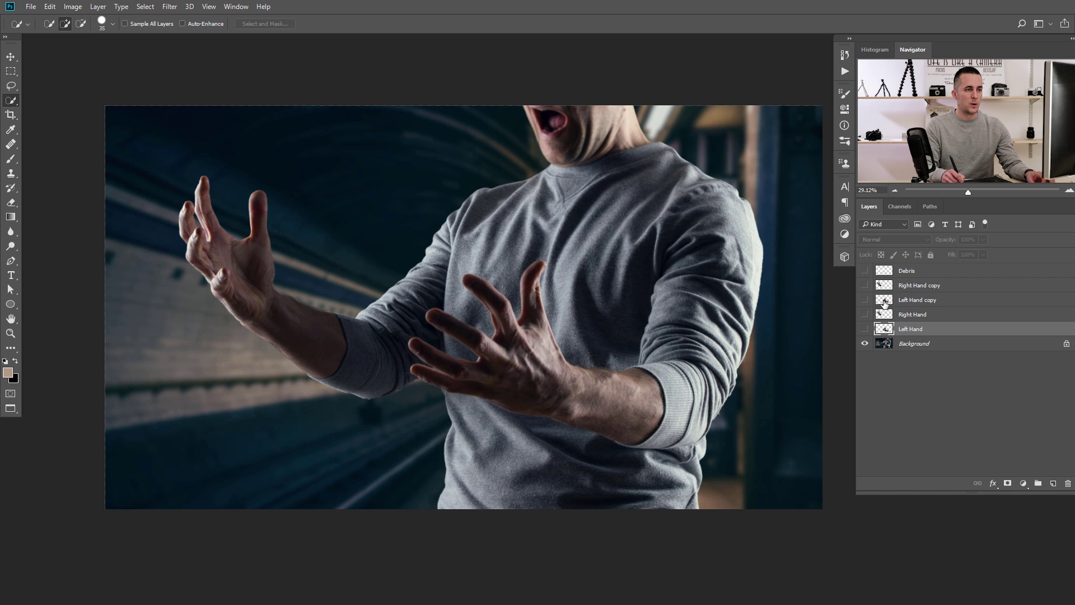
click(885, 304)
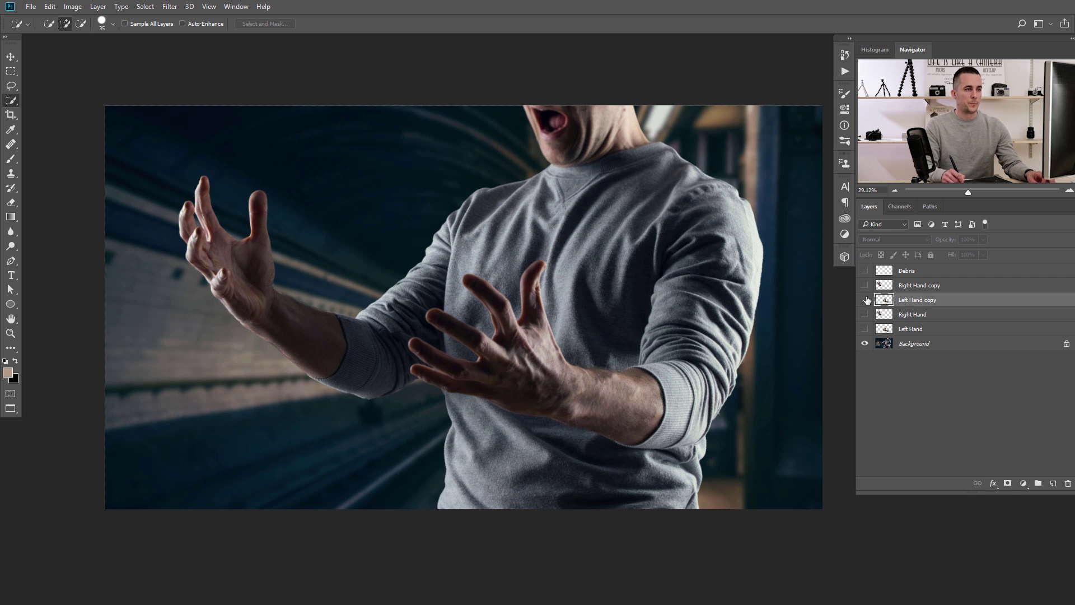
click(875, 329)
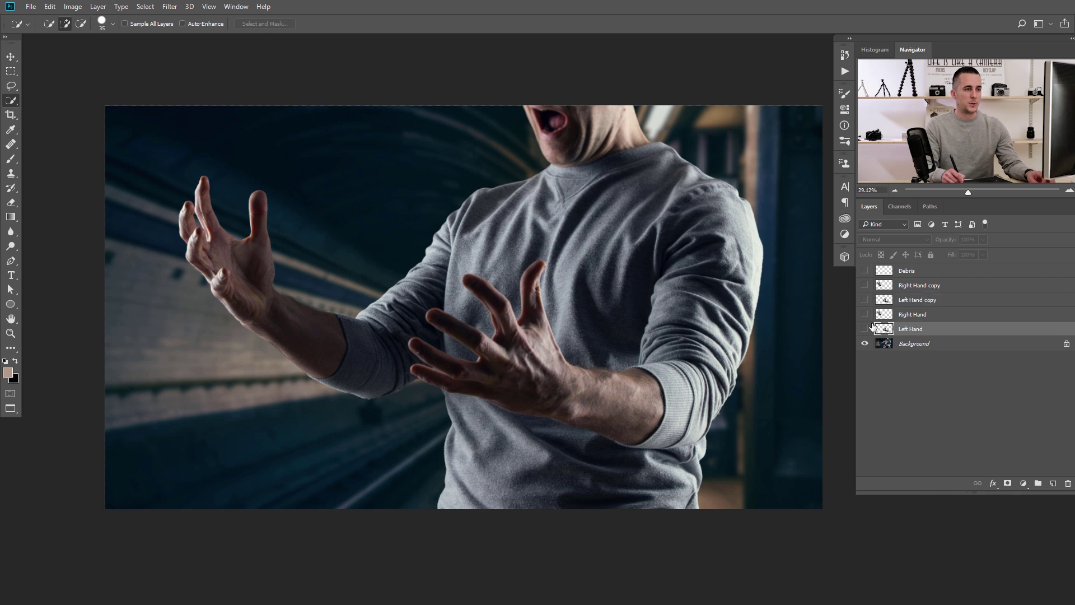
Make the original Right Hand layer visible over the Background and desaturate it.
click(872, 315)
alt+click(865, 315)
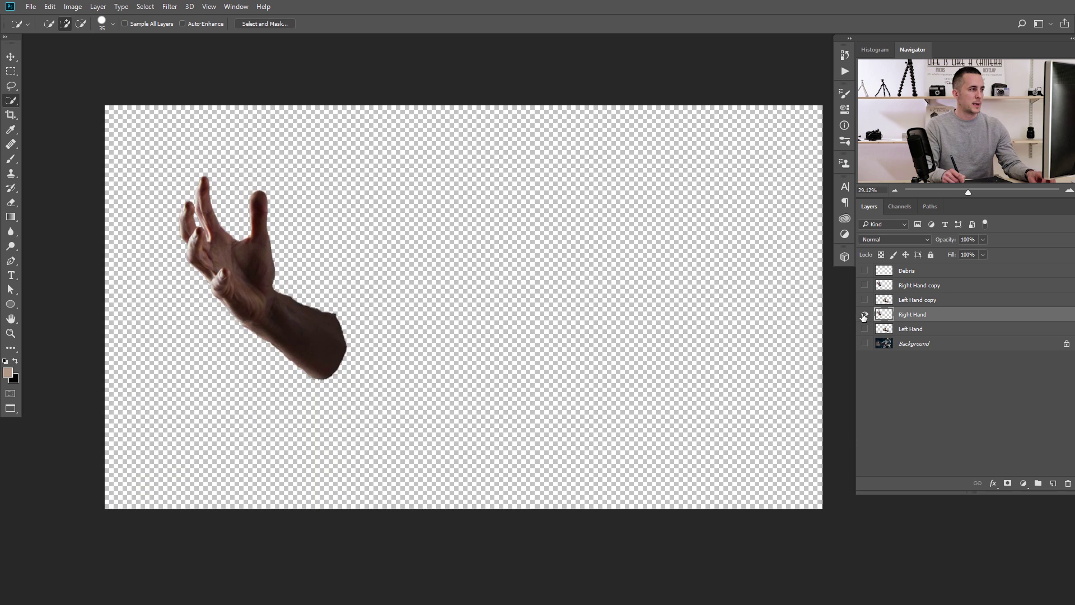
alt+click(865, 314)
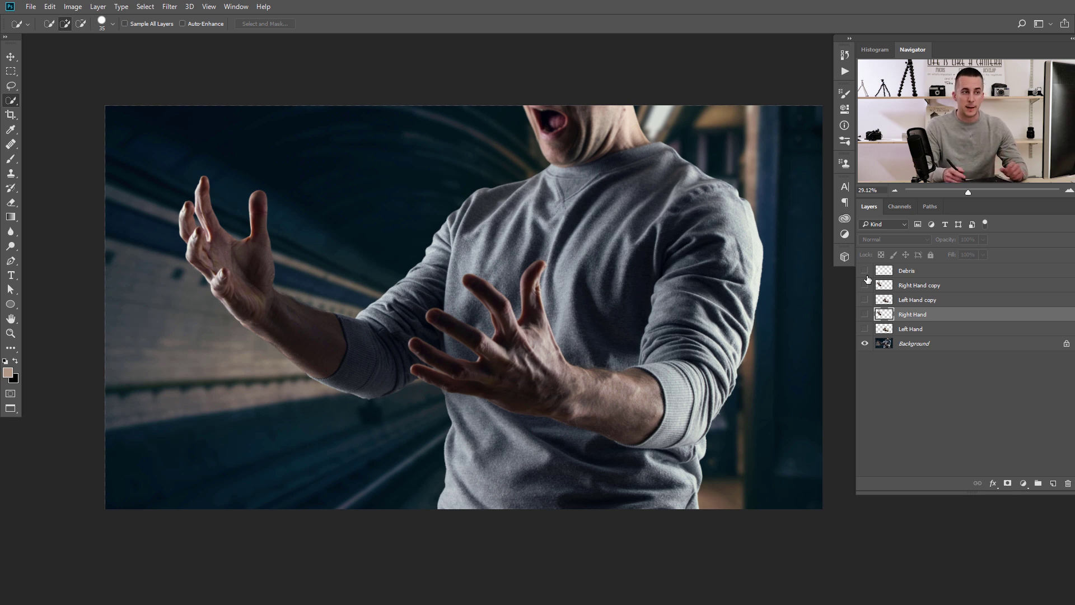
click(865, 314)
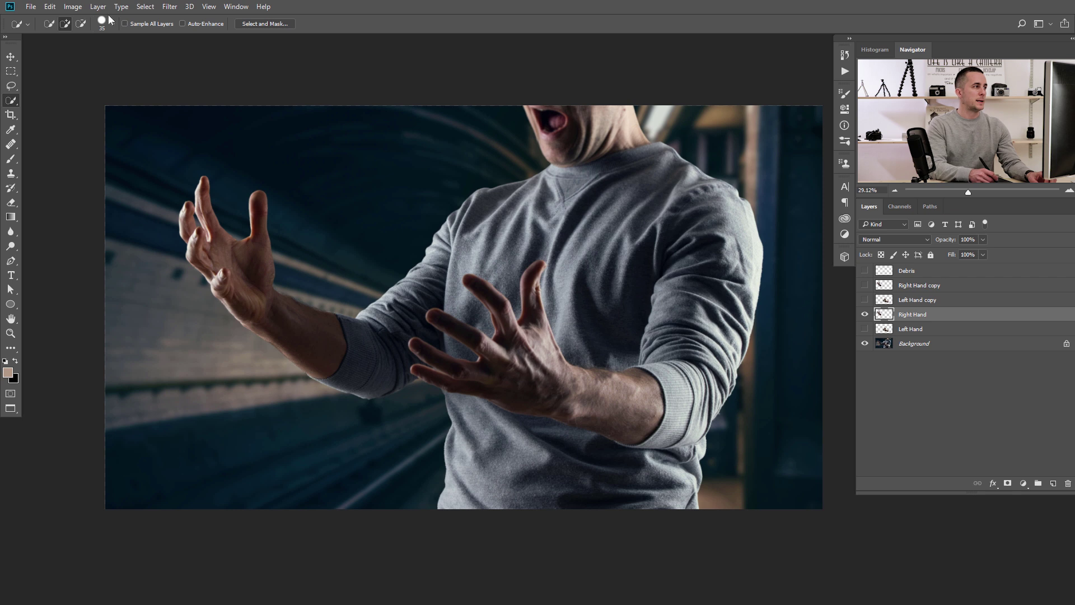
click(73, 7)
mouse_move(95, 35)
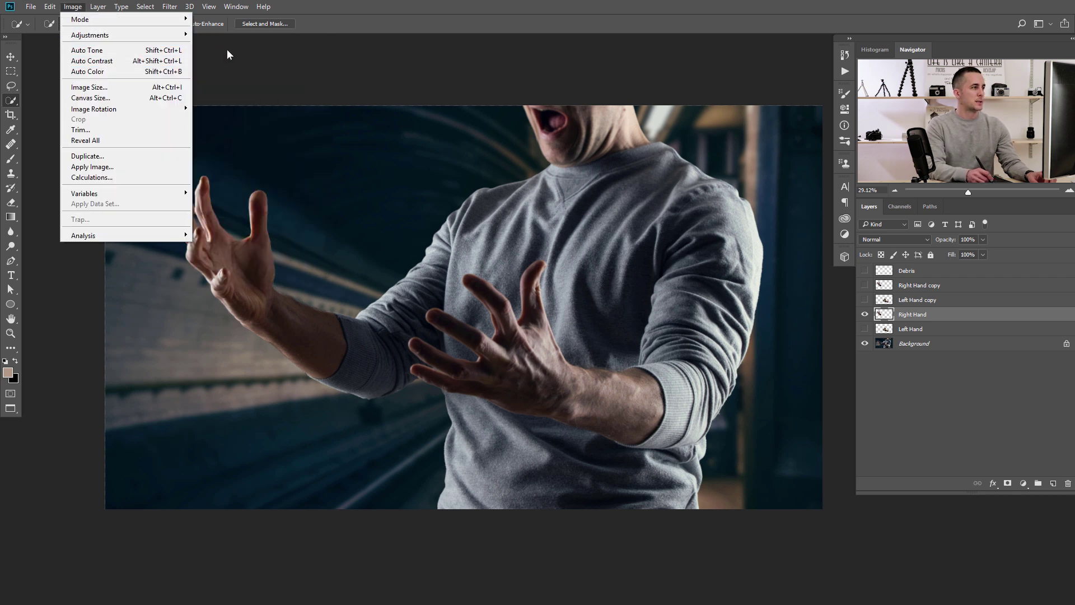
mouse_move(186, 37)
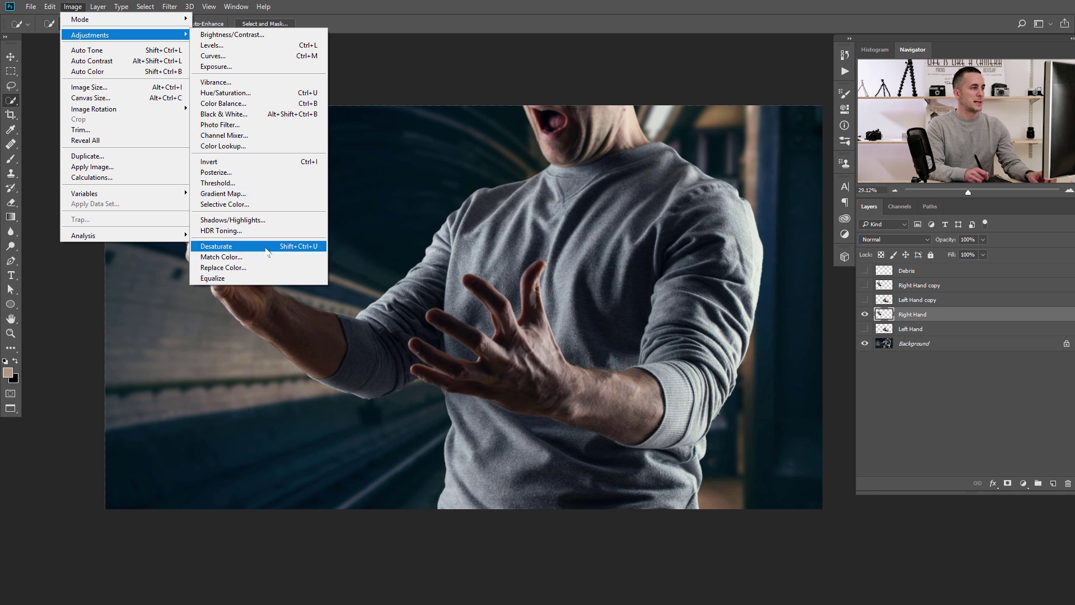
click(301, 245)
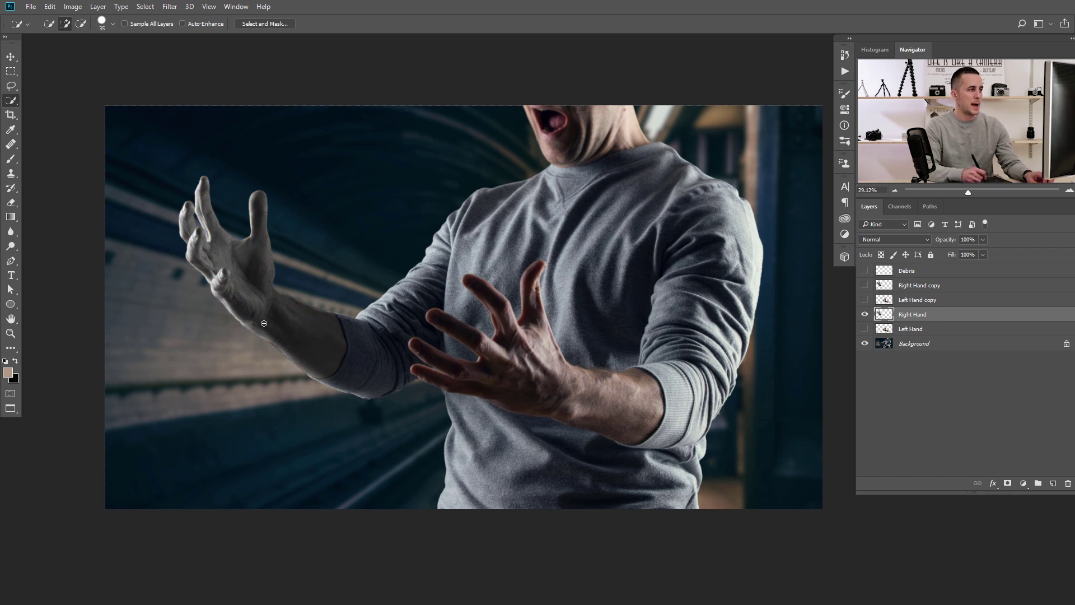
Choose the artistic Plastic Wrap effect from the Filter Gallery for the Right Hand layer.
click(170, 6)
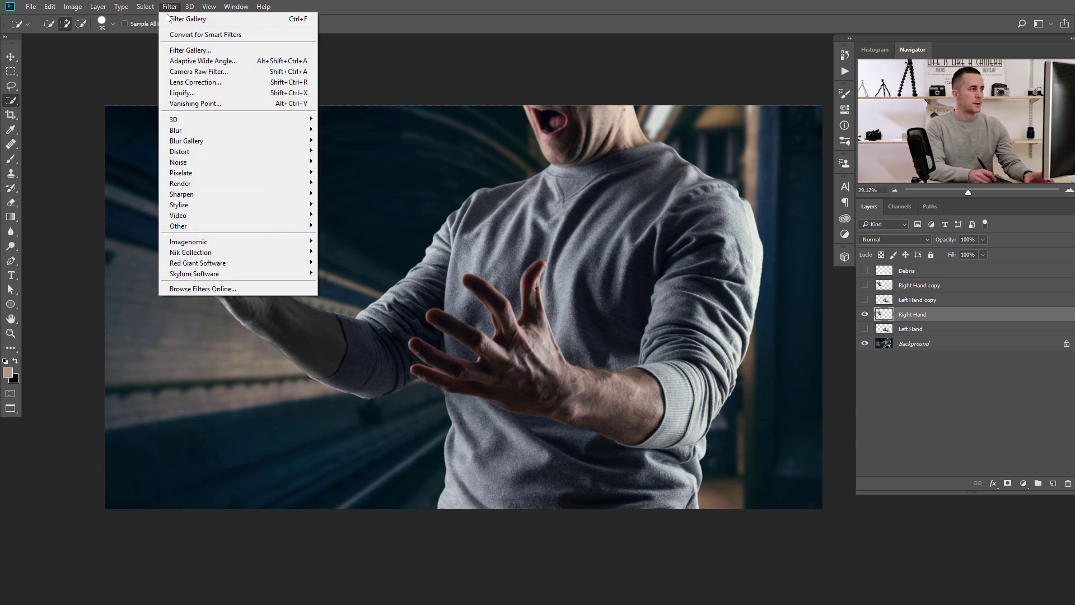
click(184, 51)
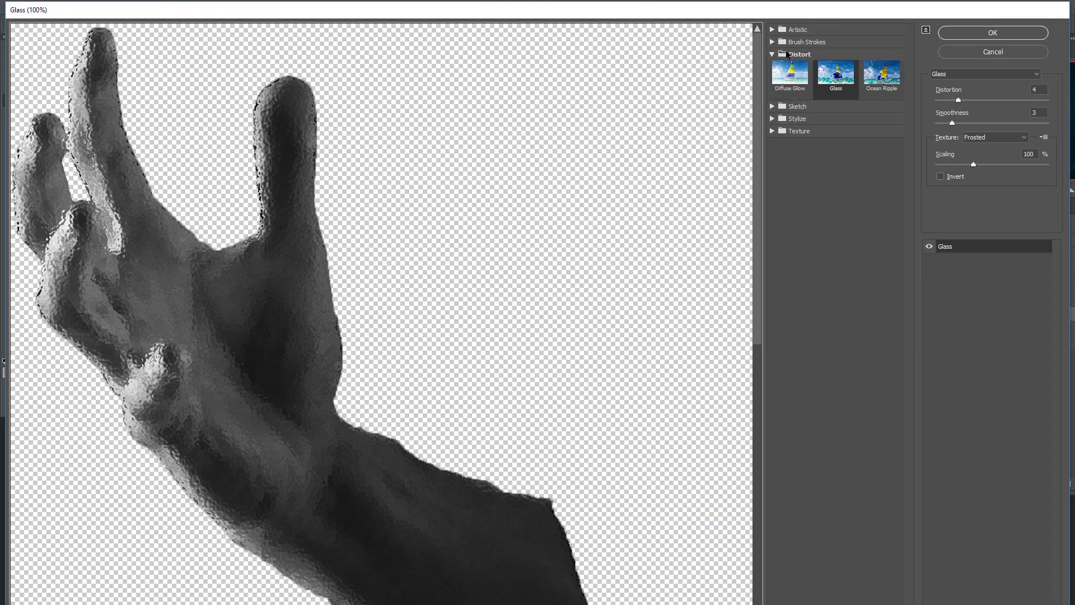
click(800, 31)
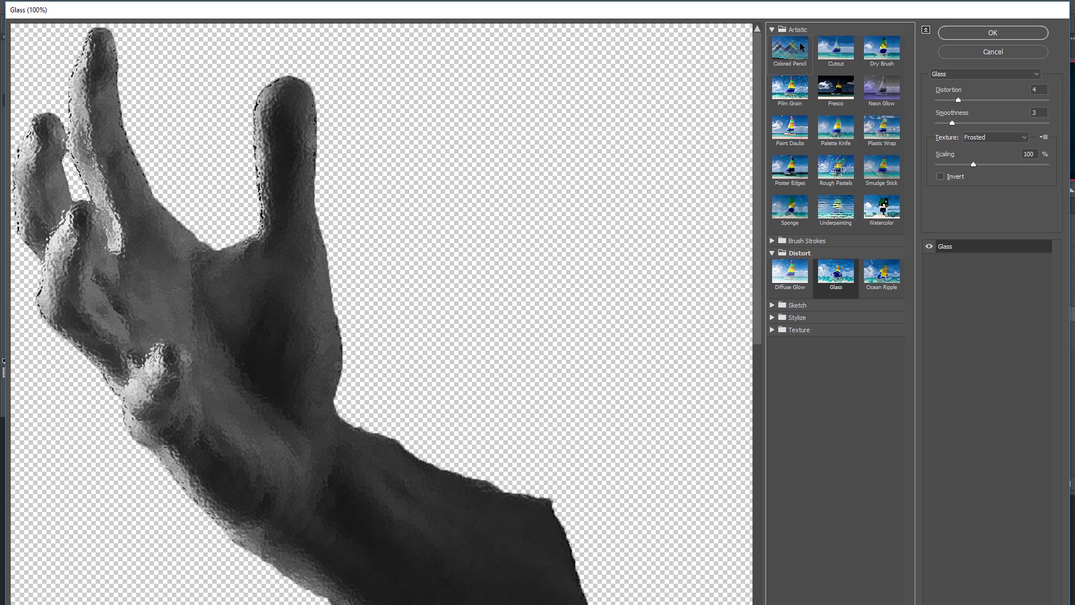
click(882, 137)
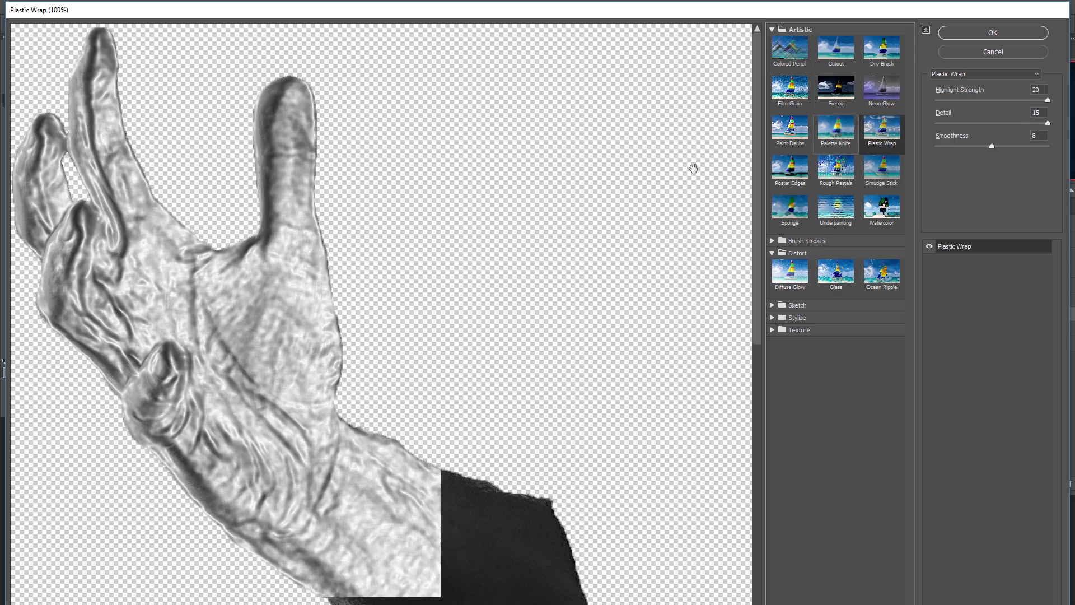
alt+click(528, 125)
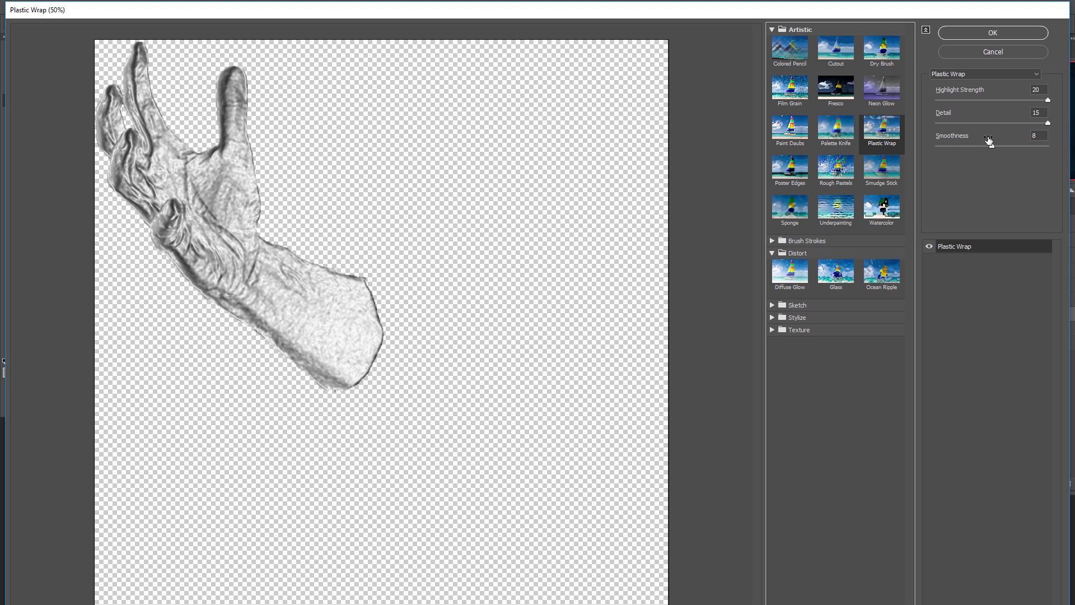
Set Plastic Wrap to Highlight Strength 20, Detail 15 and Smoothness 10, and apply the filter.
mouse_move(992, 146)
mouse_down()
mouse_move(963, 145)
mouse_move(994, 145)
mouse_up()
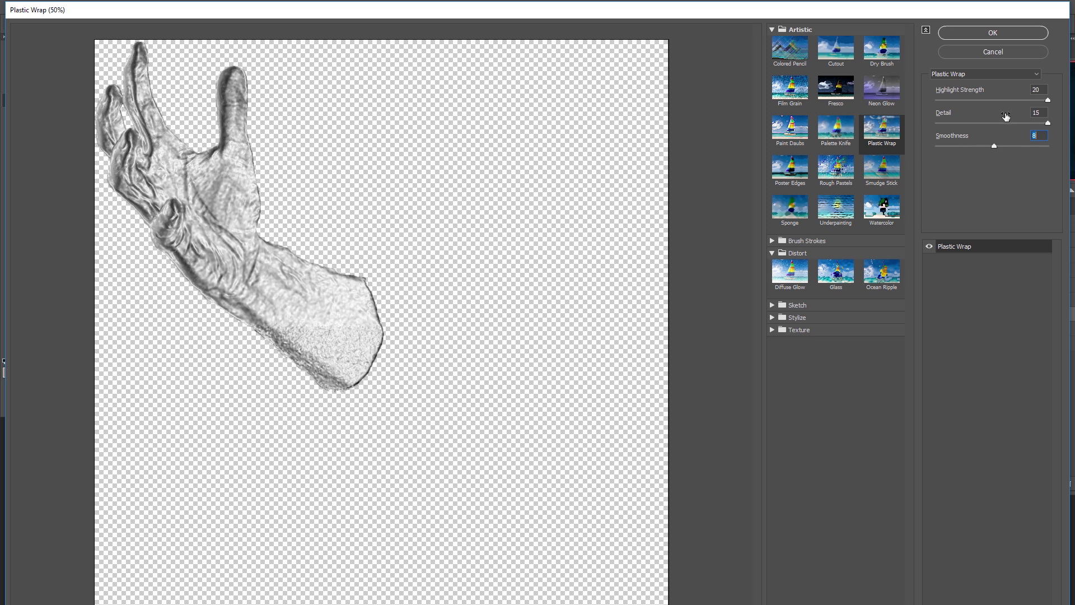
mouse_move(1045, 99)
mouse_down()
mouse_move(993, 99)
mouse_move(1047, 100)
mouse_up()
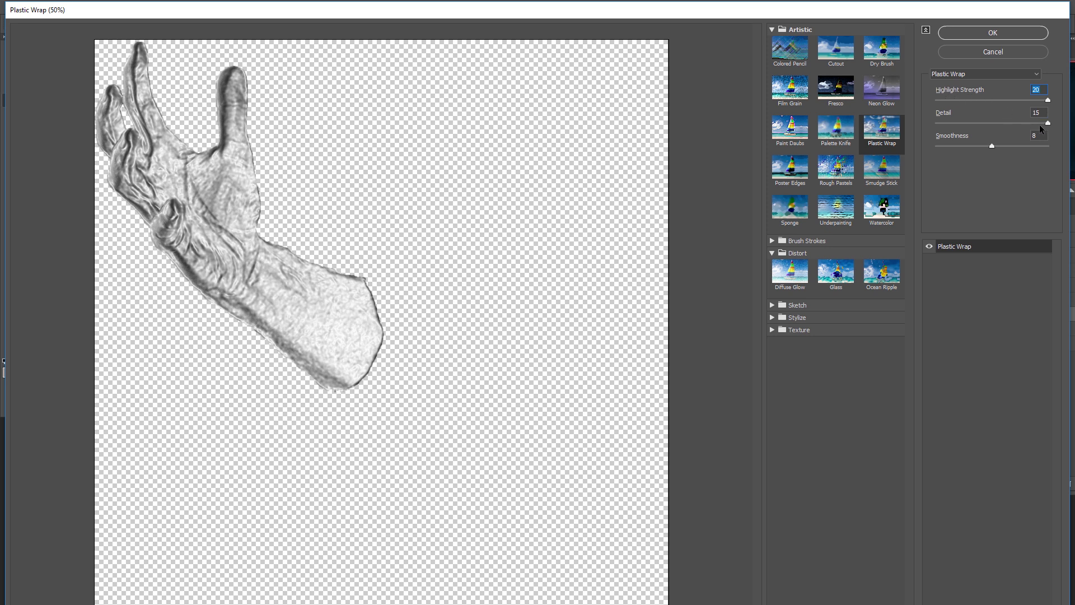
drag(1037, 127, 1063, 127)
drag(991, 145, 976, 145)
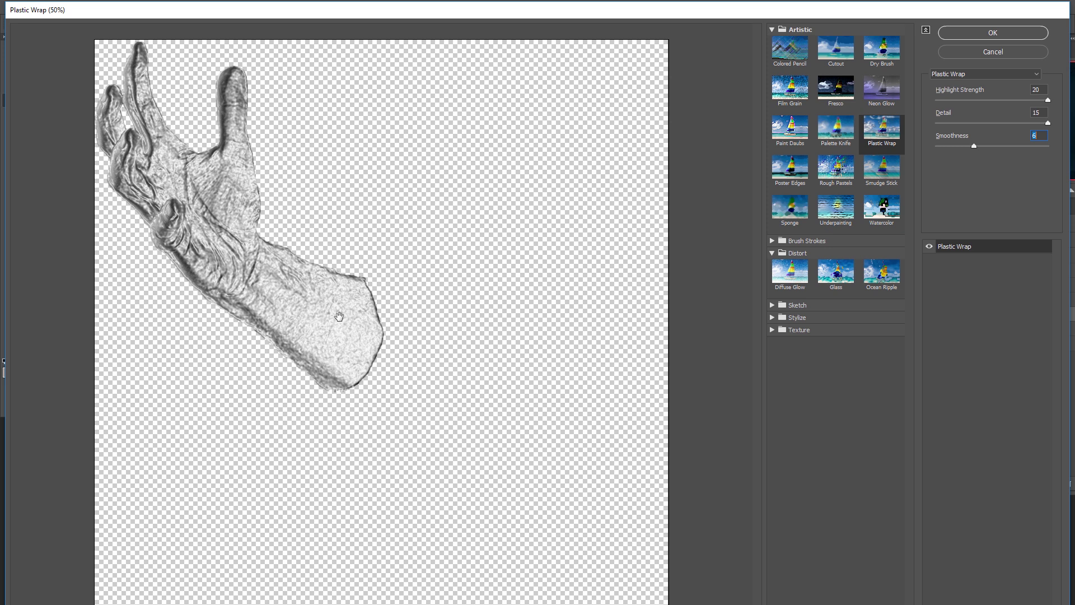
drag(974, 150, 1013, 150)
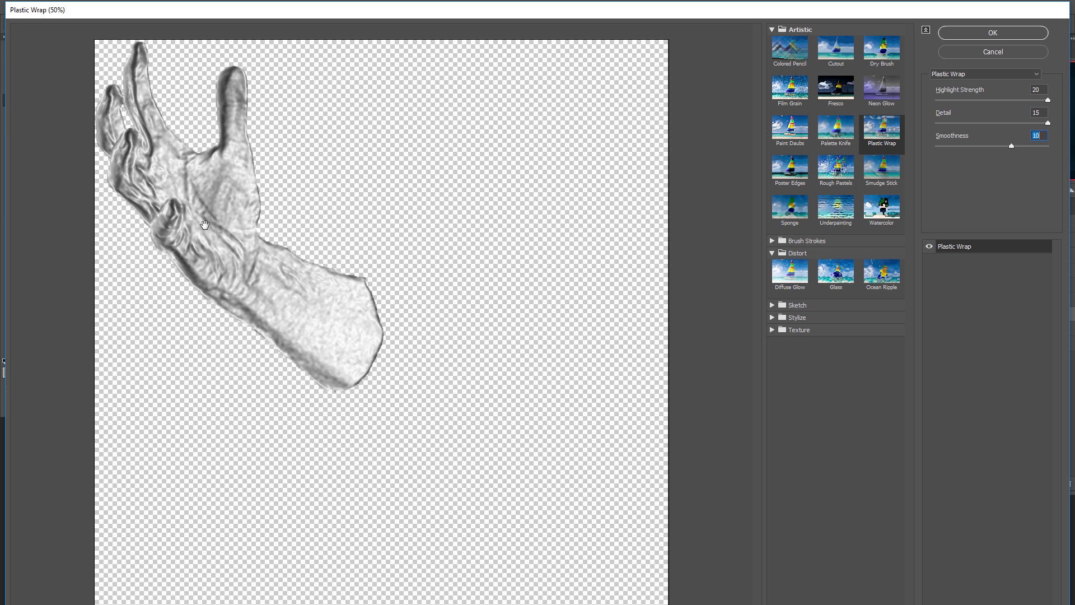
click(1004, 36)
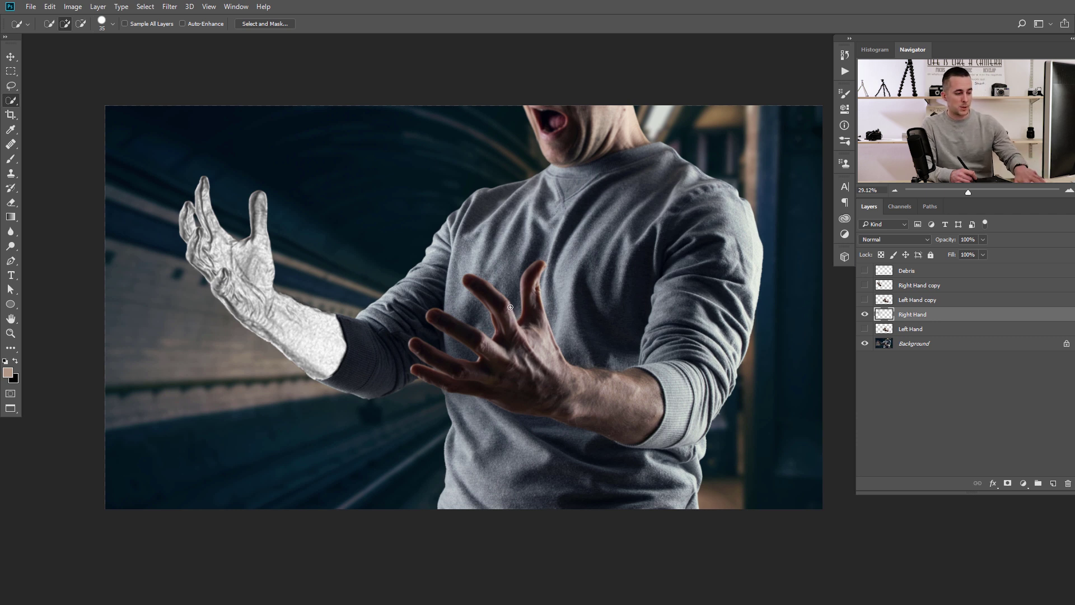
Invert the Right Hand layer and set its blend mode to Screen.
key(ctrl+i)
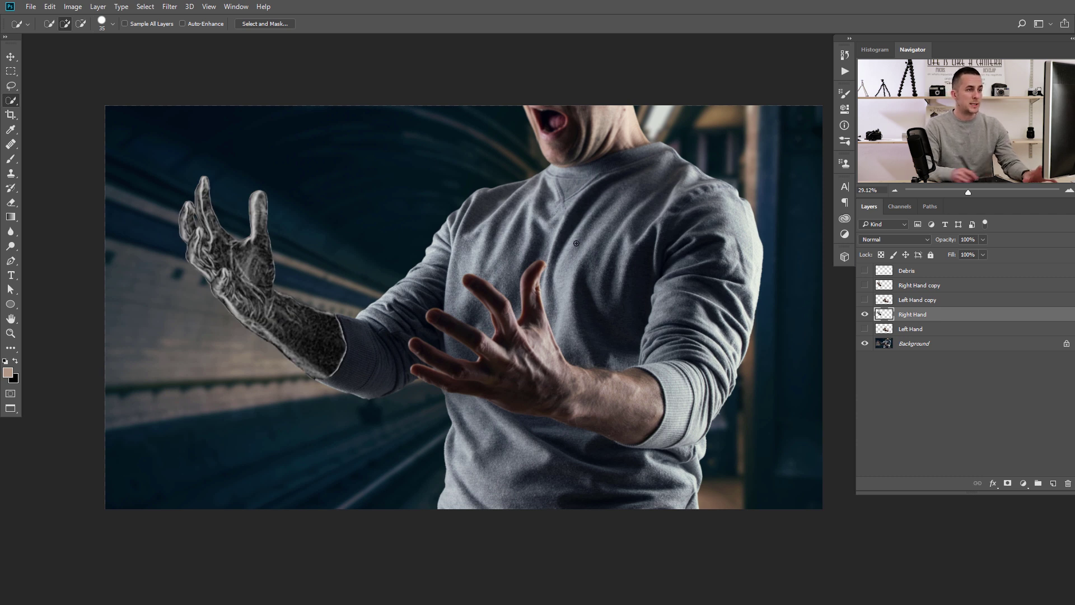
click(879, 237)
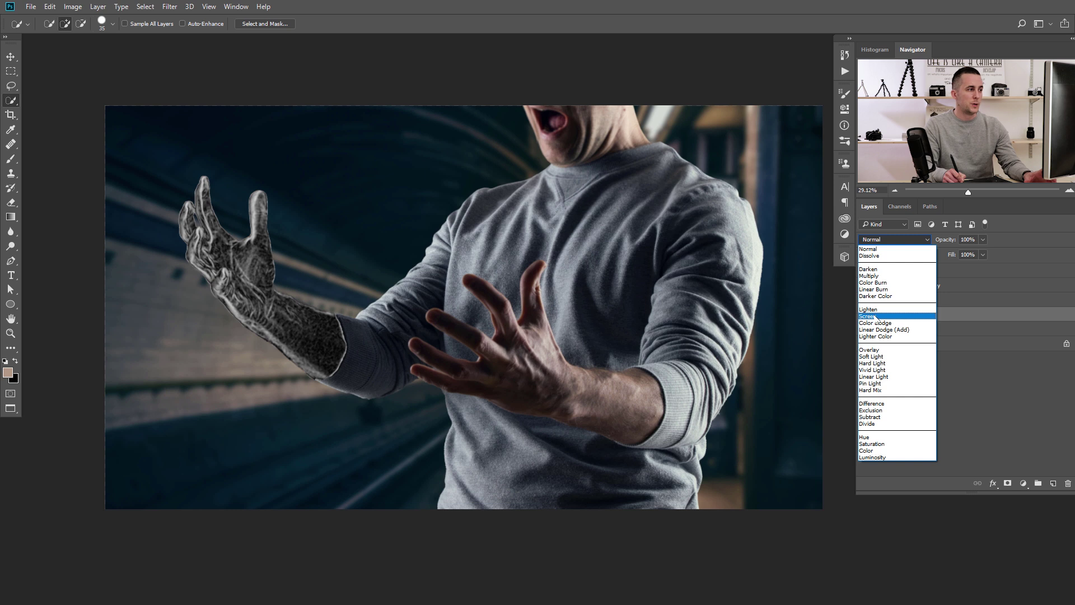
click(875, 317)
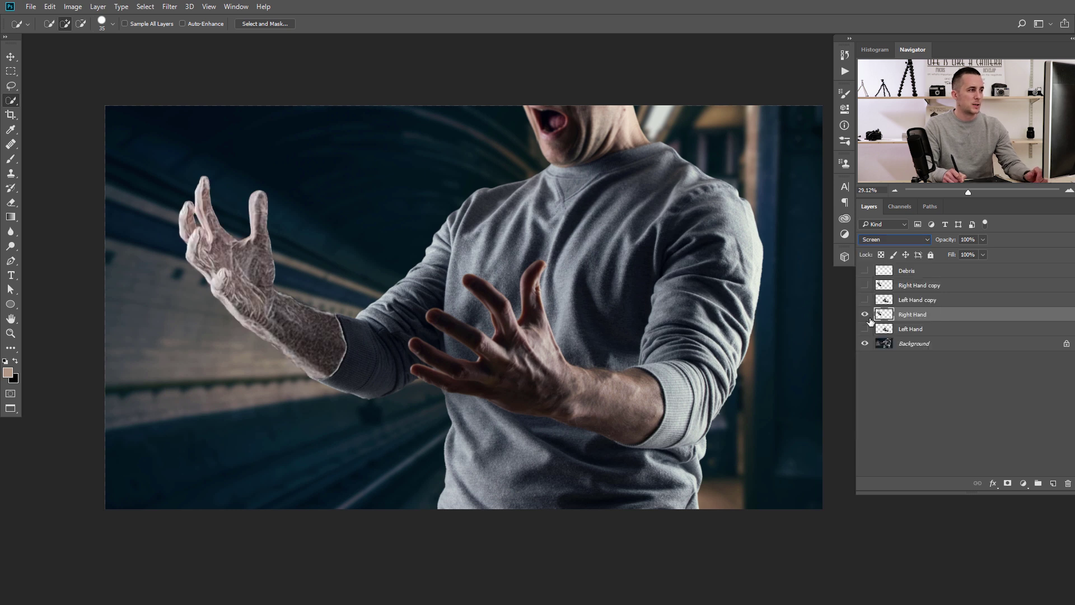
mouse_move(247, 288)
mouse_down()
mouse_move(330, 298)
mouse_move(322, 296)
mouse_up()
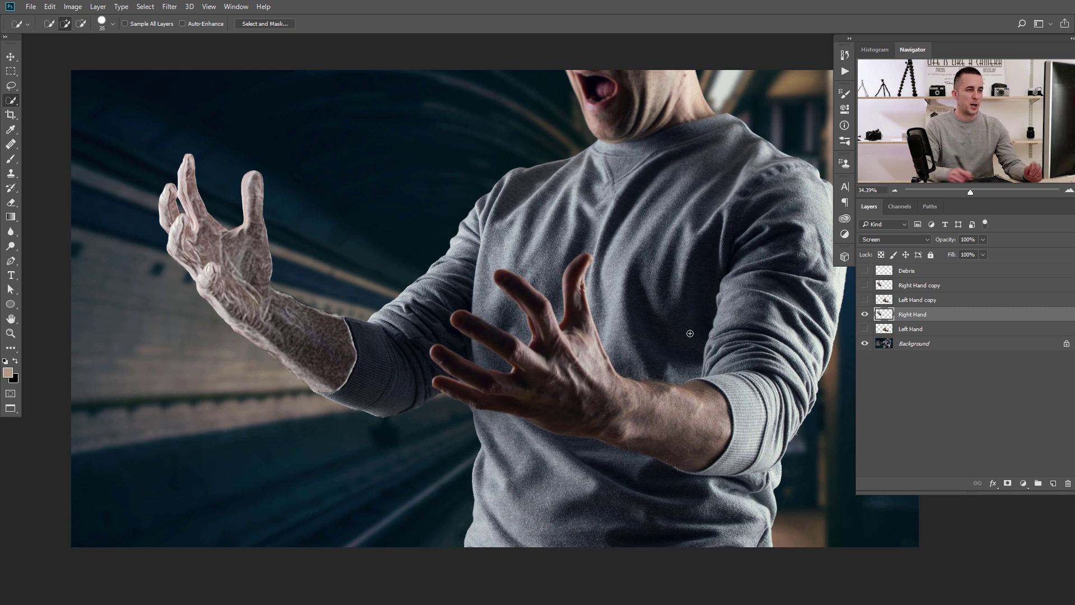
Add a Hue/Saturation adjustment layer above Right Hand and clip it to that layer.
click(1023, 483)
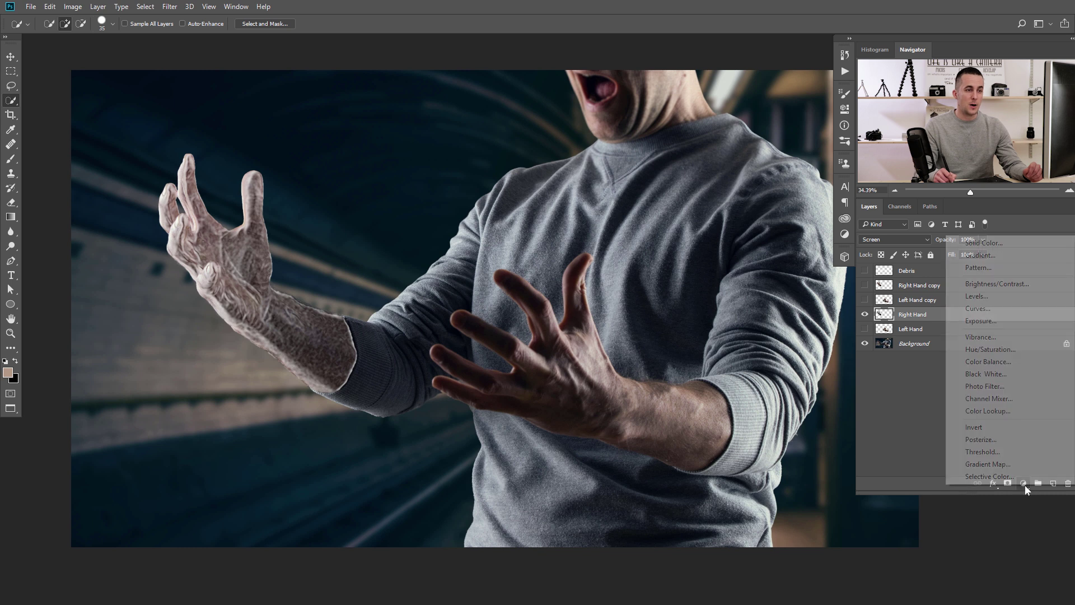
click(1002, 349)
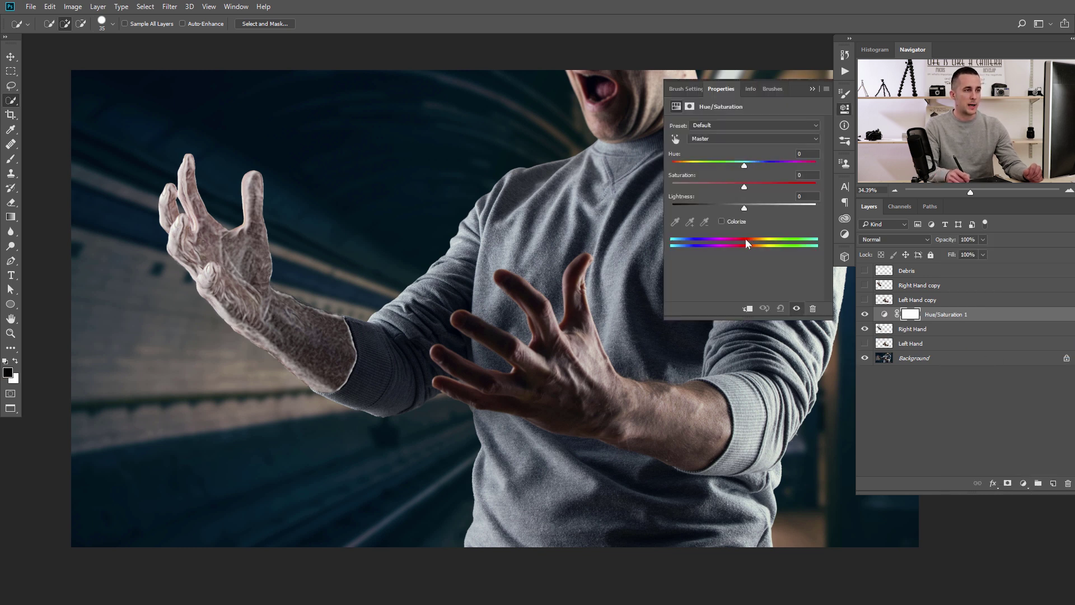
click(748, 308)
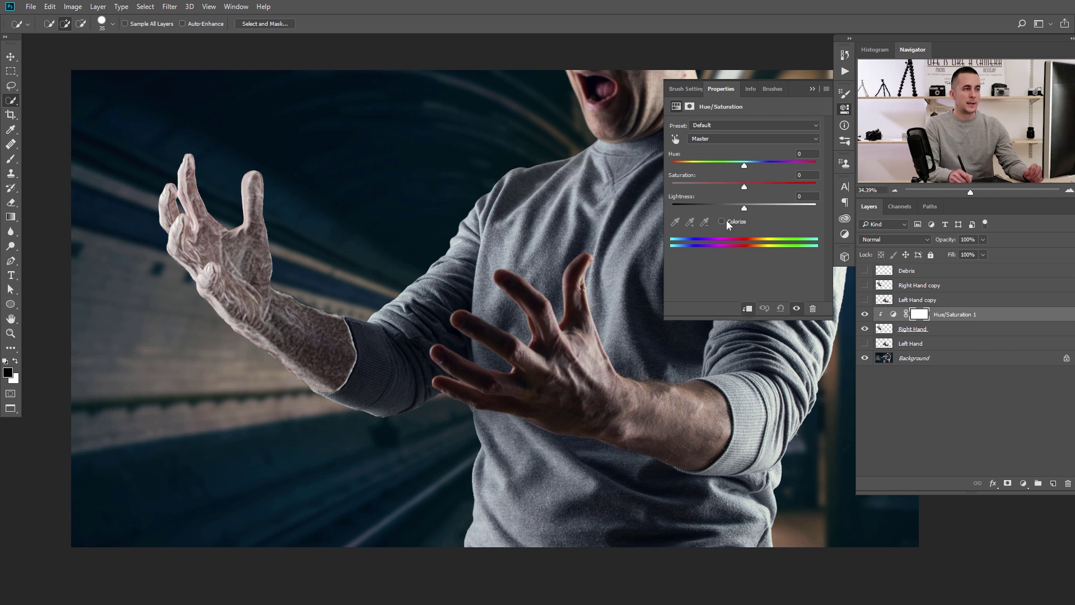
Colorize the clipped Hue/Saturation adjustment blue with Hue 203 and Saturation 46.
click(722, 221)
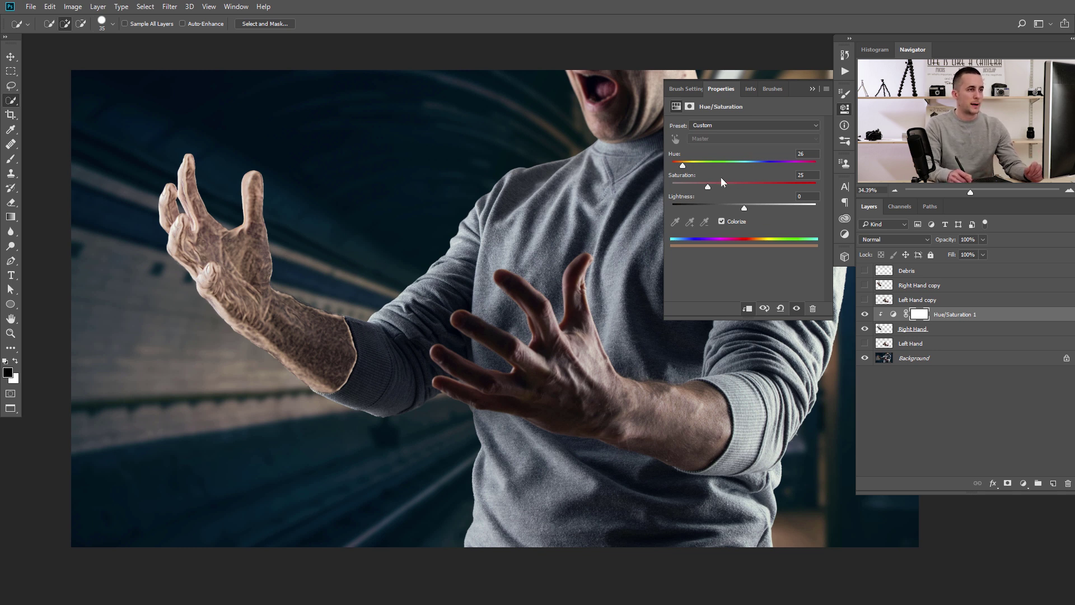
drag(687, 167, 759, 168)
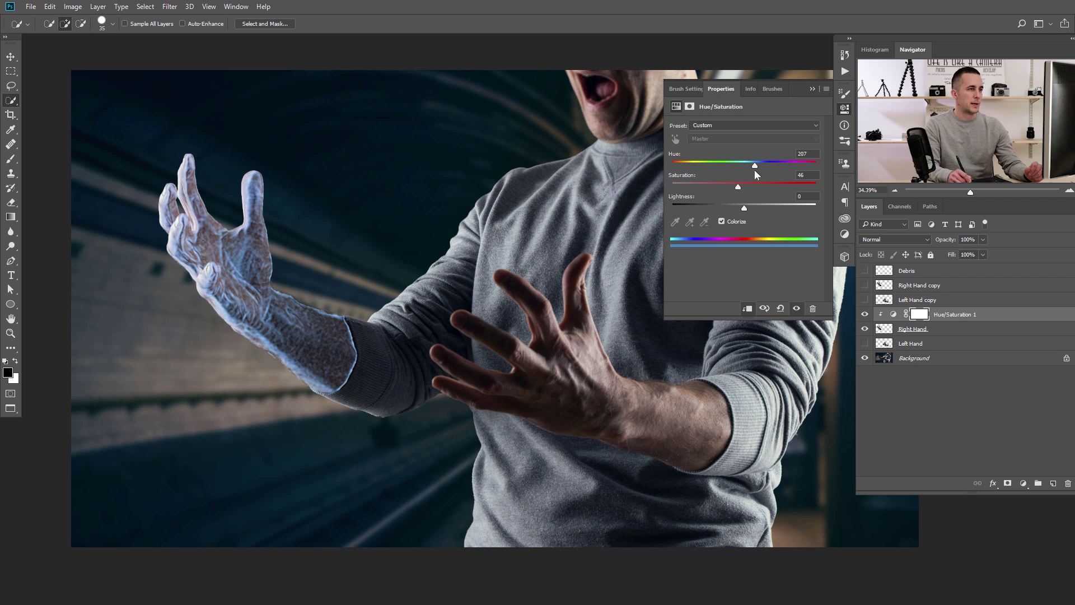
drag(755, 166, 753, 167)
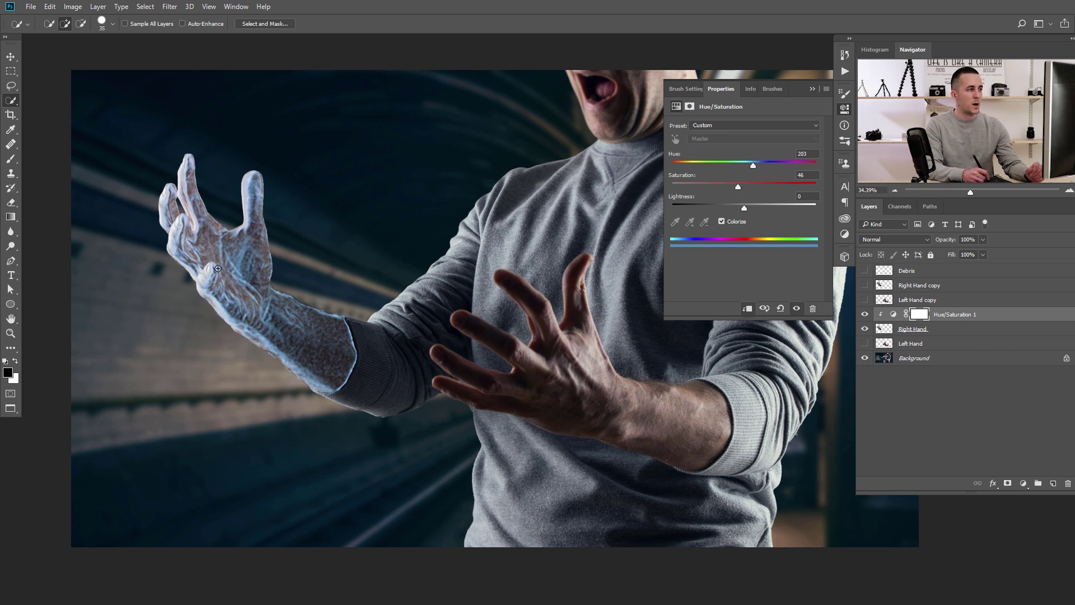
click(811, 89)
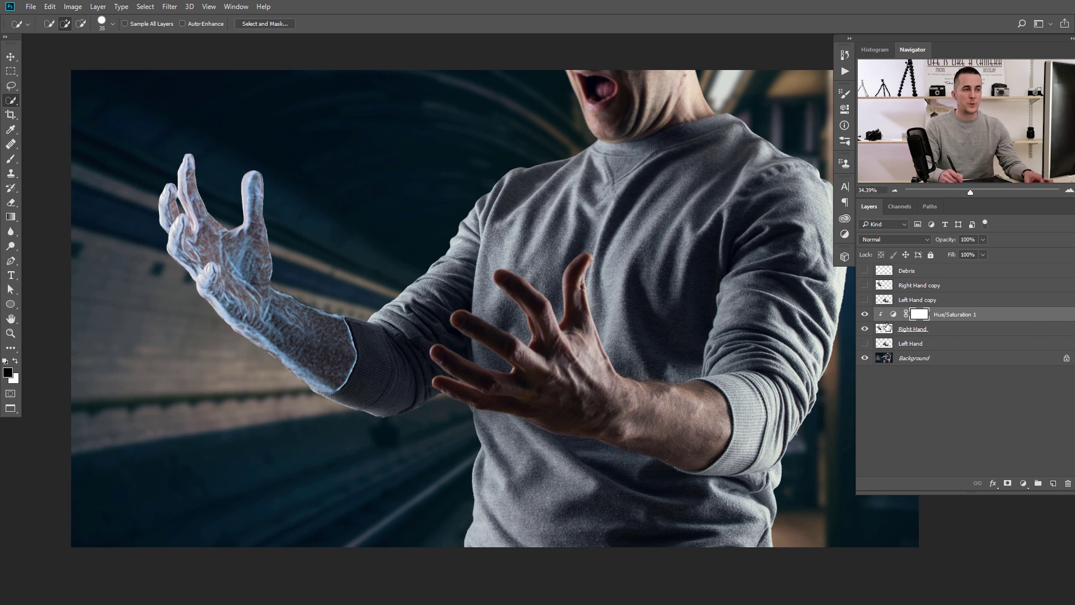
Group the Right Hand layer, clip the Hue/Saturation adjustment to the group instead, and compare the hand with and without the adjustment.
click(887, 331)
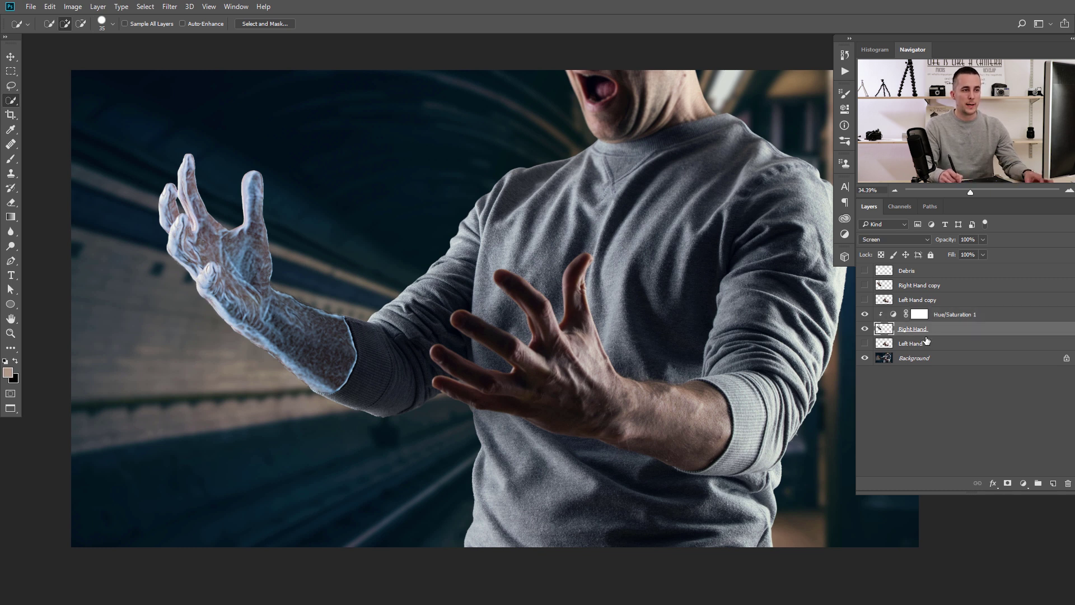
key(ctrl+g)
click(877, 313)
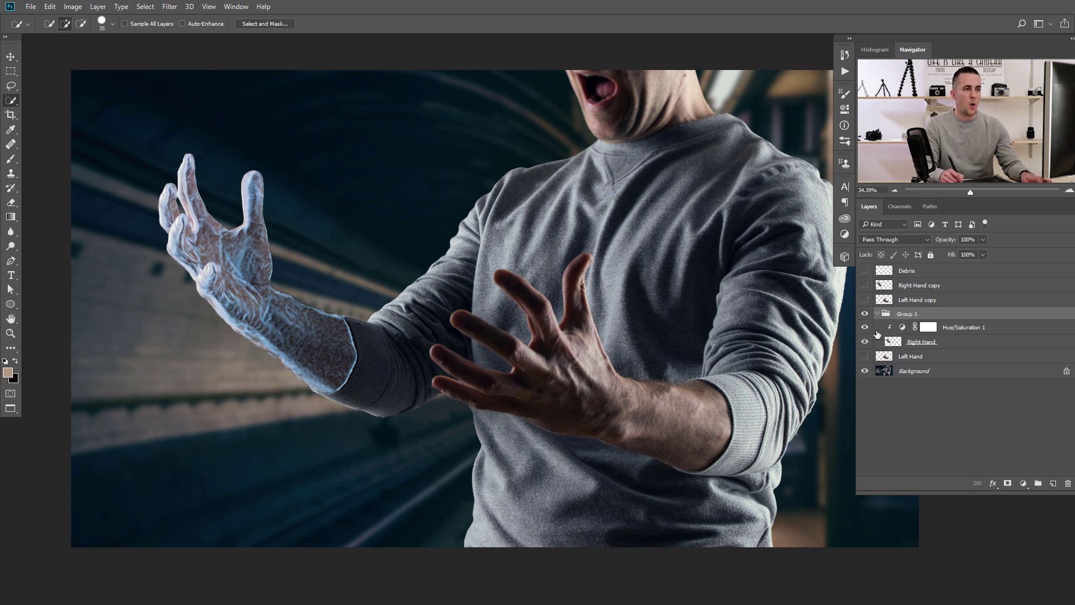
drag(903, 330, 908, 310)
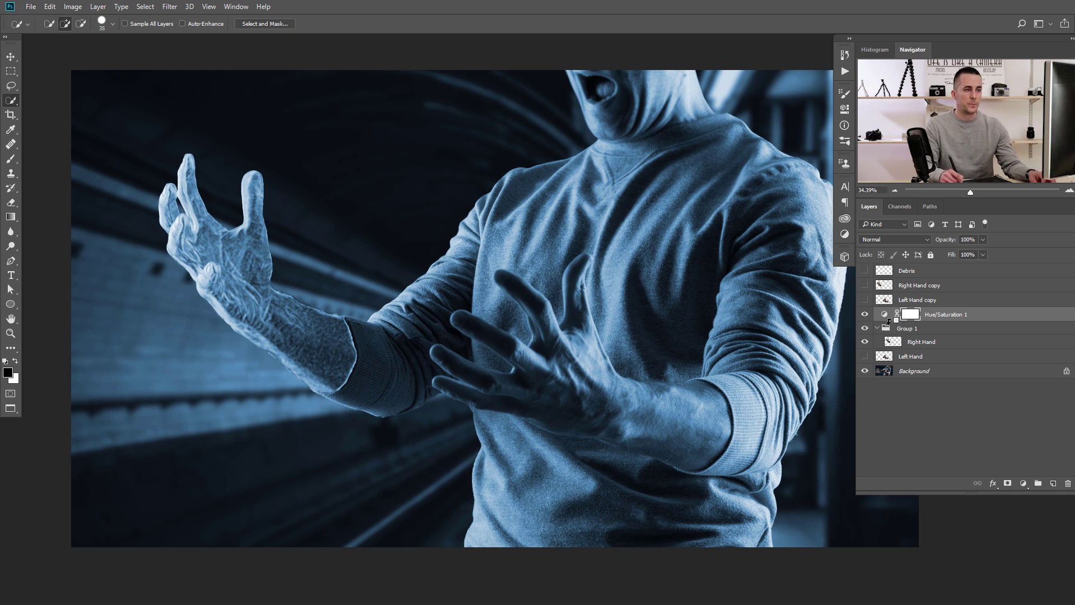
alt+click(889, 320)
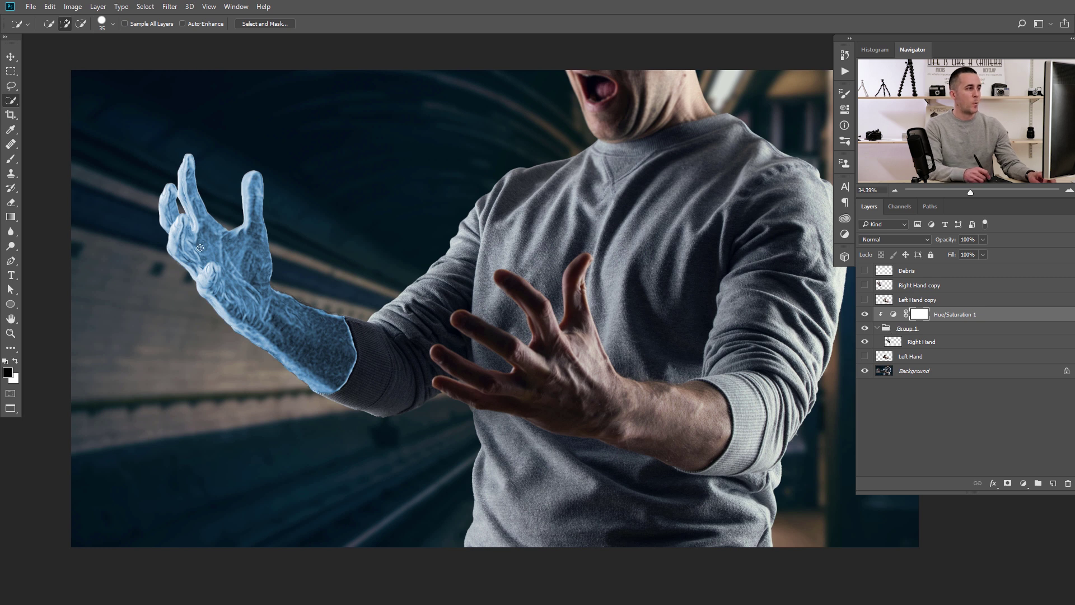
click(866, 315)
click(866, 315)
click(866, 315)
click(866, 315)
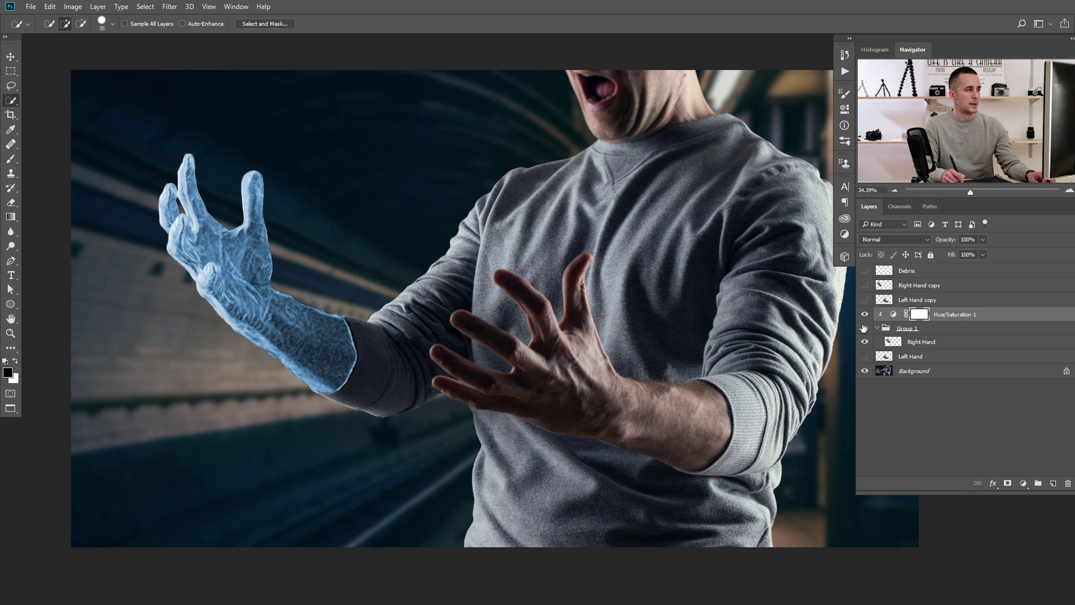
Duplicate the Right Hand layer inside the group and choose the Glass distortion effect from the Filter Gallery for the copy.
click(895, 343)
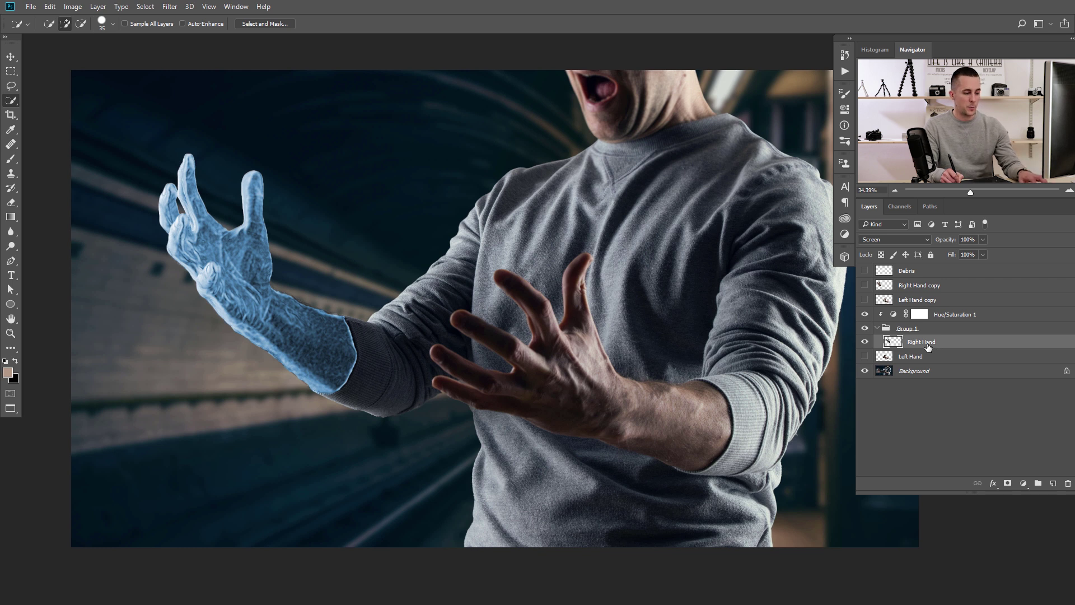
key(ctrl+j)
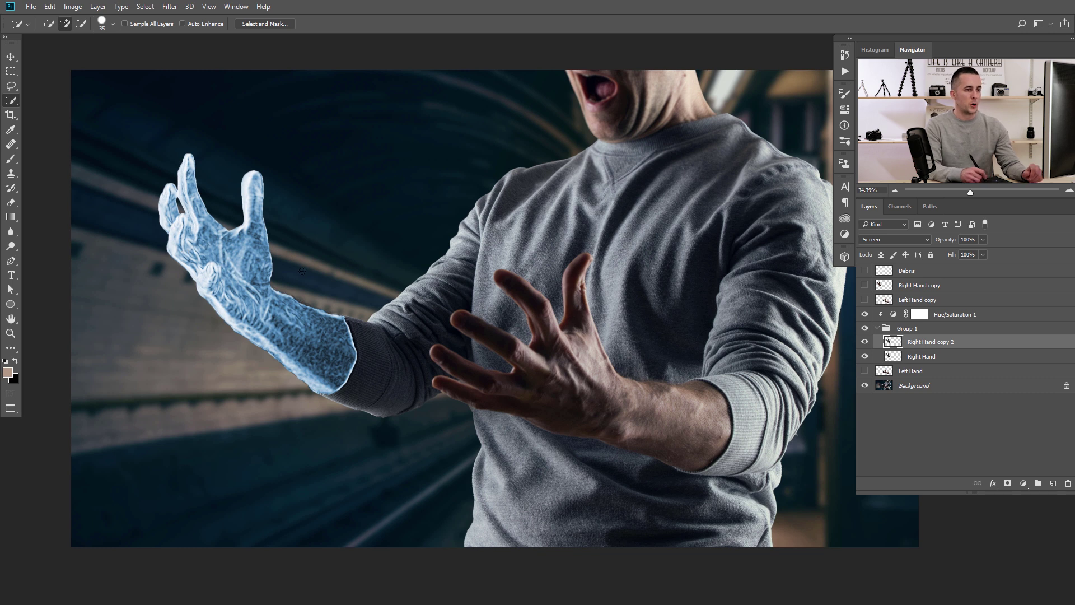
click(169, 6)
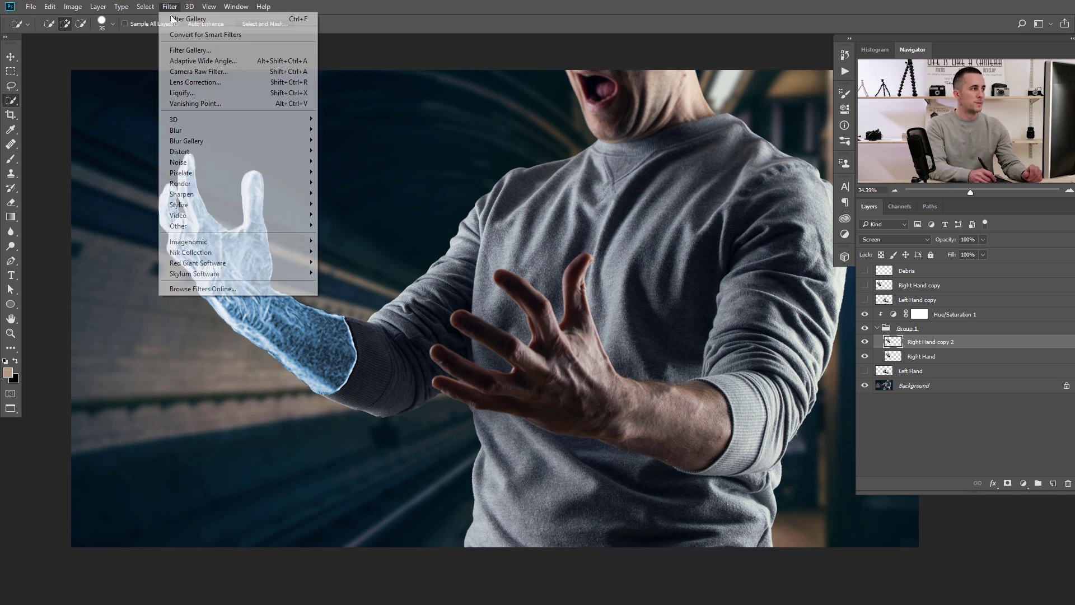
click(190, 51)
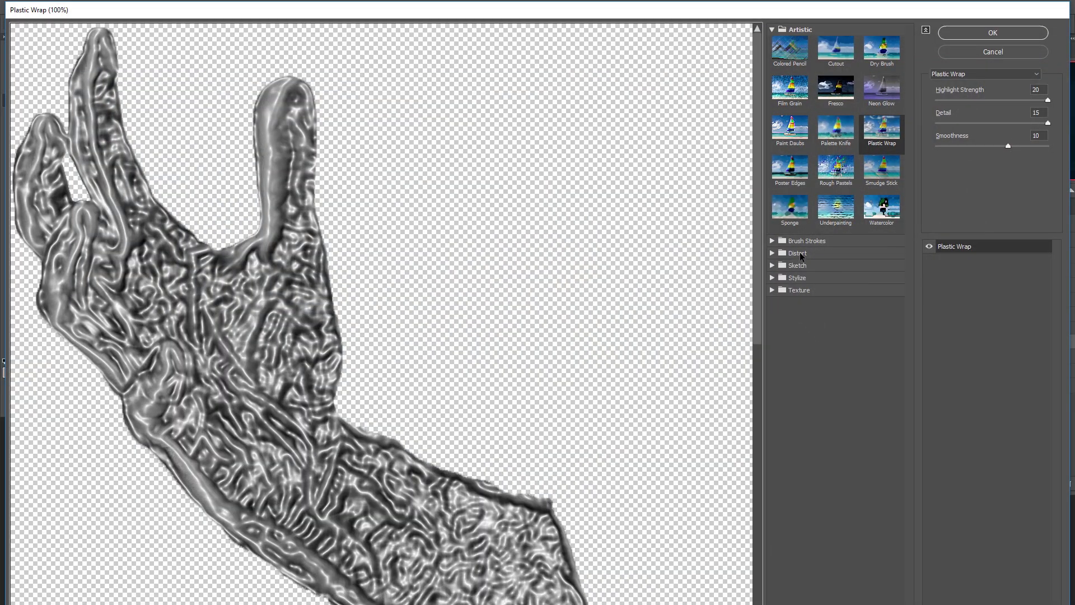
click(798, 254)
click(836, 280)
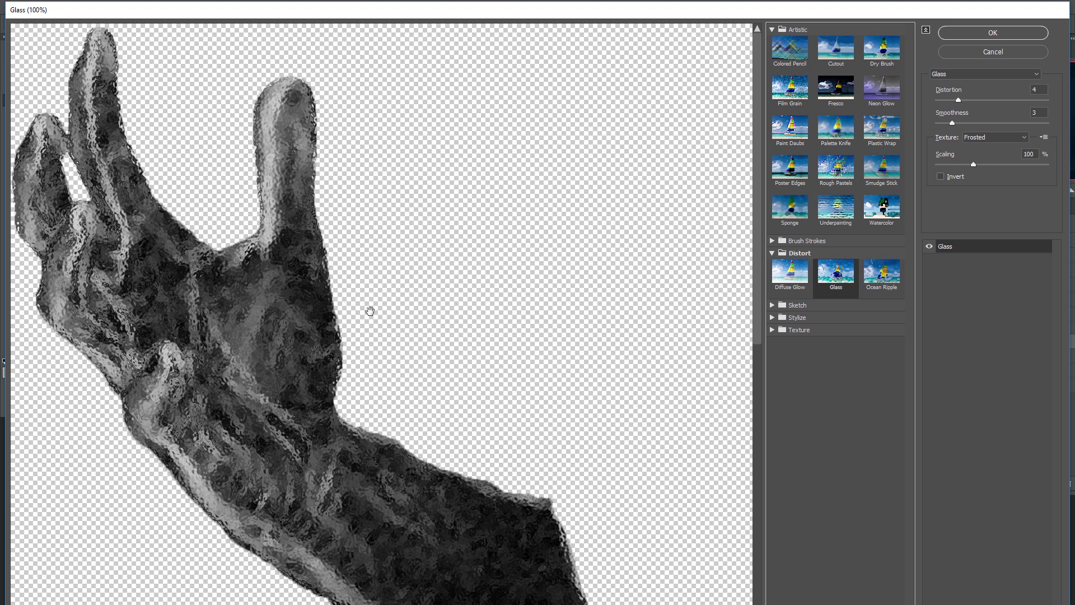
drag(313, 309, 378, 282)
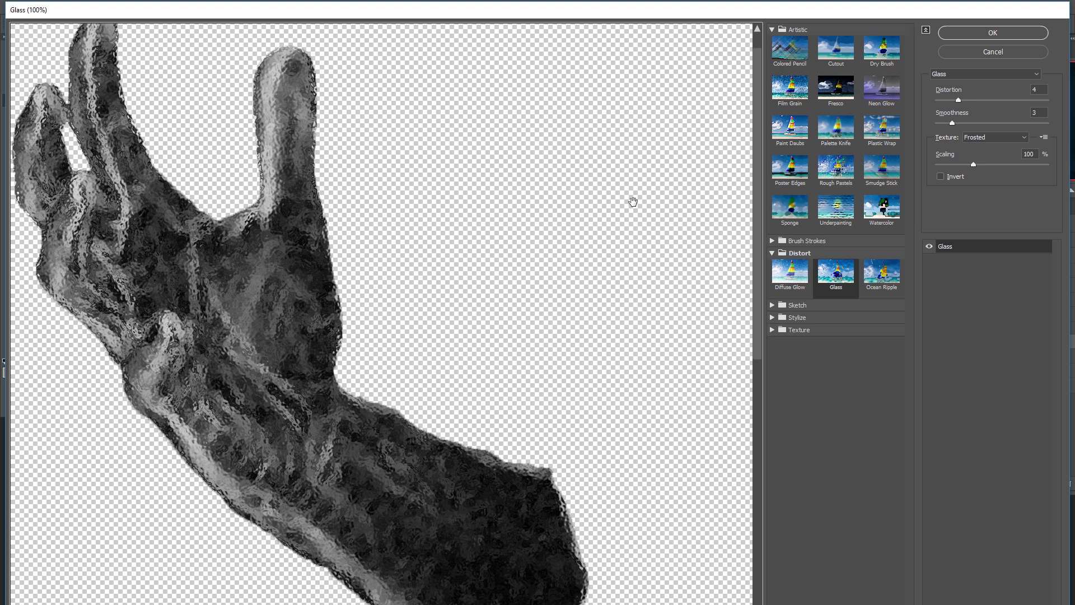
Set Glass to Distortion 6, Smoothness 3, Frosted texture and 84% Scaling, and apply the filter.
click(984, 140)
click(986, 137)
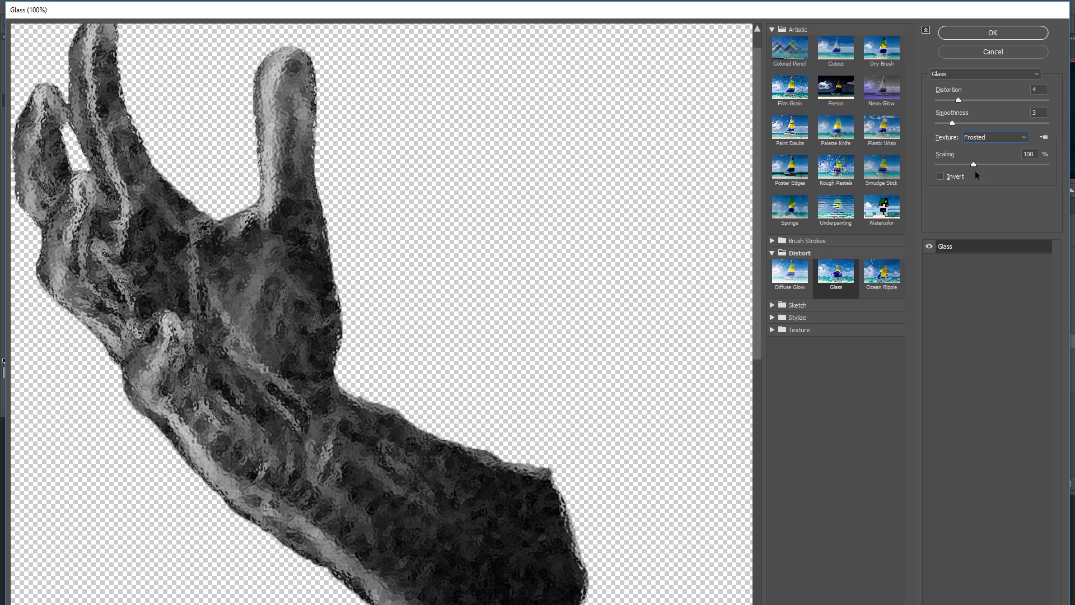
mouse_move(975, 168)
mouse_down()
mouse_move(996, 164)
mouse_move(968, 164)
mouse_up()
drag(958, 98, 955, 127)
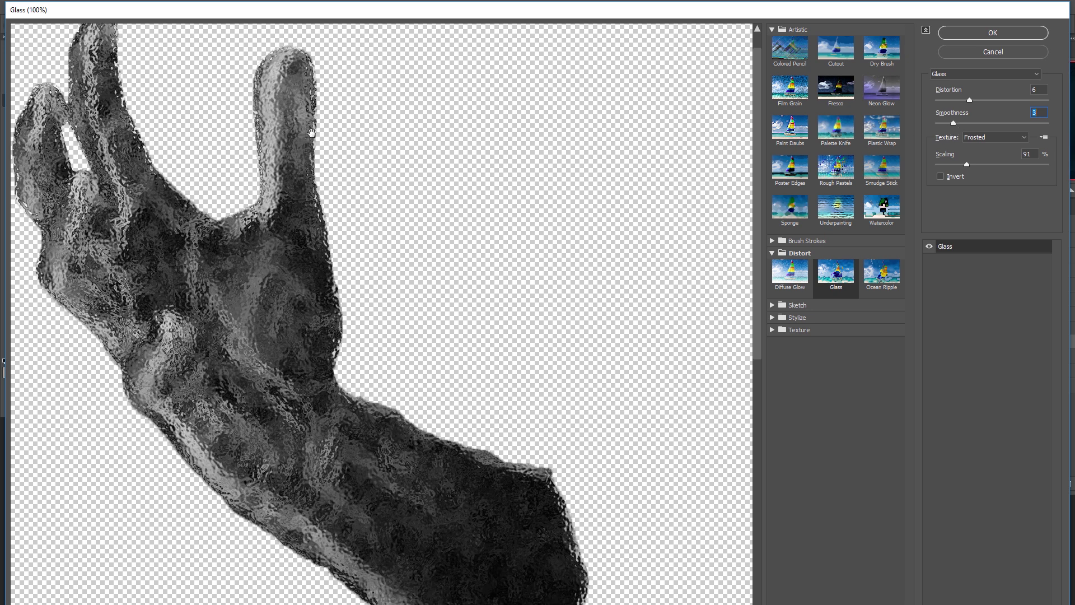
drag(966, 164, 961, 165)
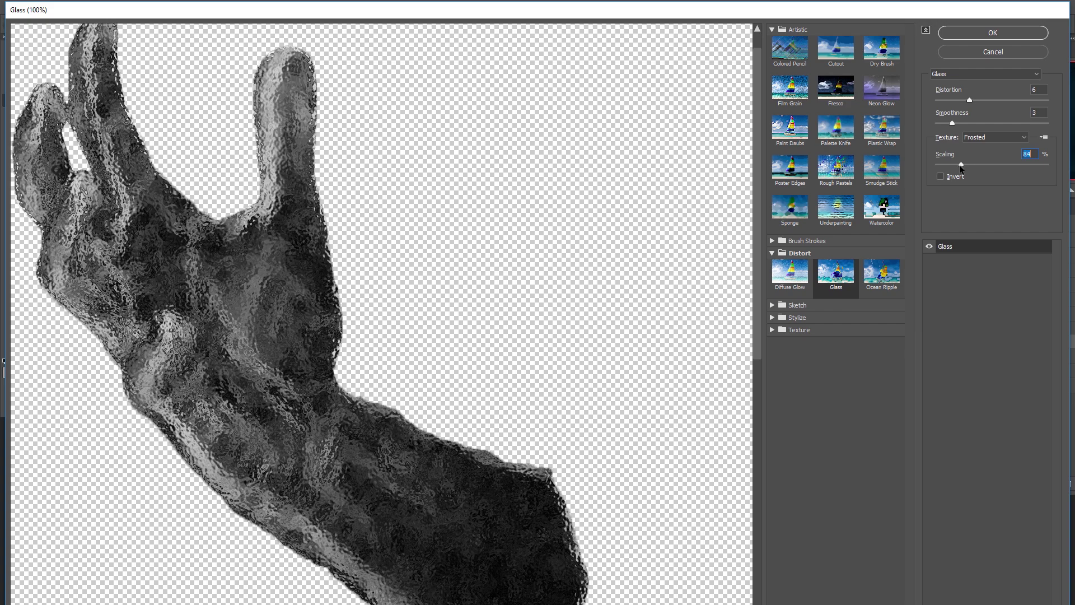
click(1000, 36)
Examine the icy texture and edges of the blue hand and forearm up close and in the whole image.
scroll(279, 235, up, 3)
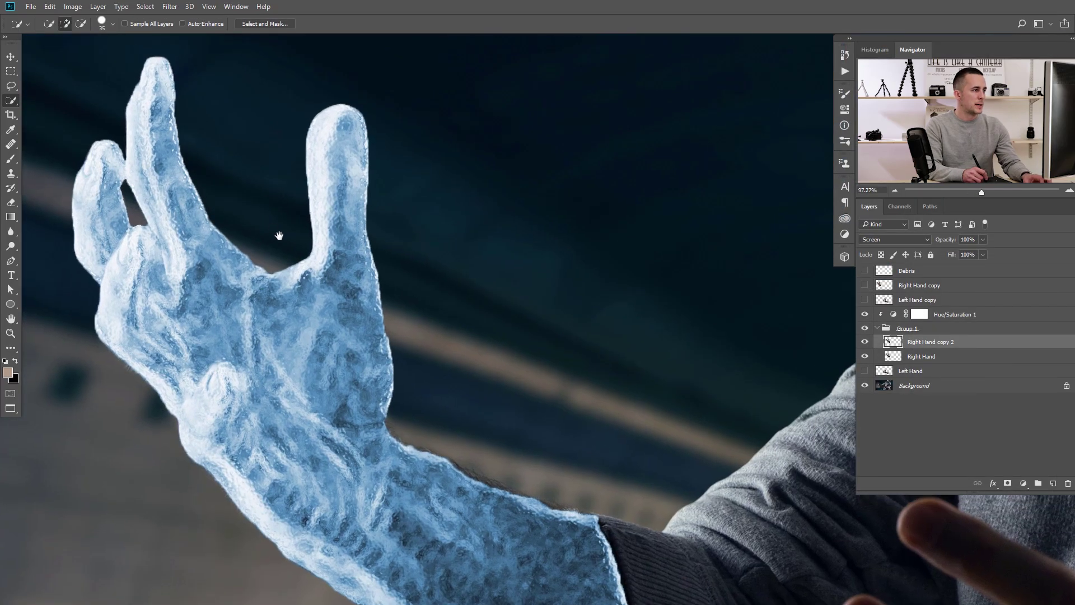
drag(279, 235, 290, 231)
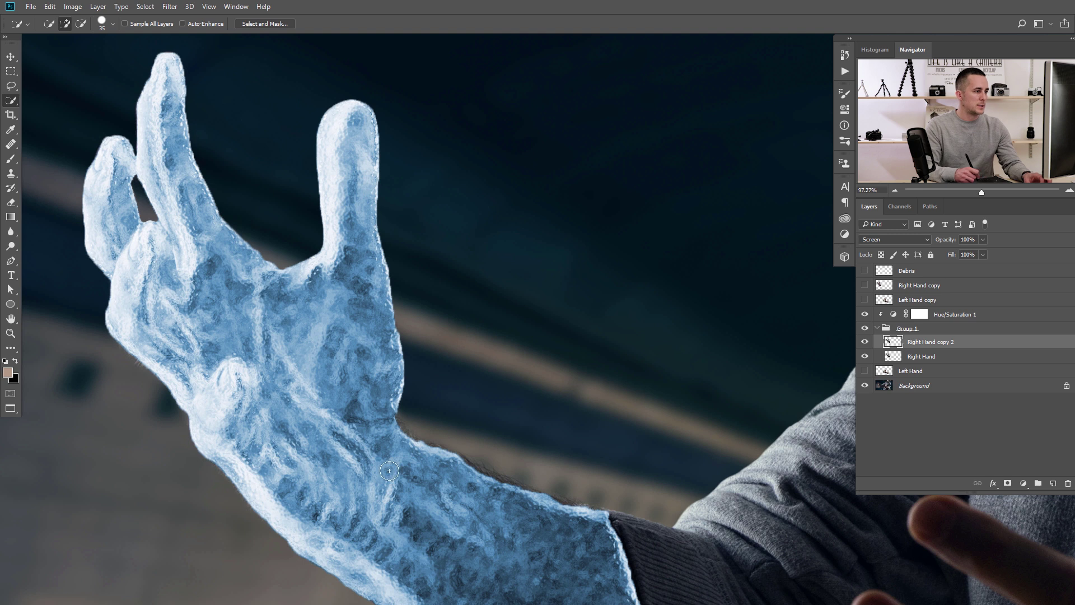
scroll(268, 326, down, 2)
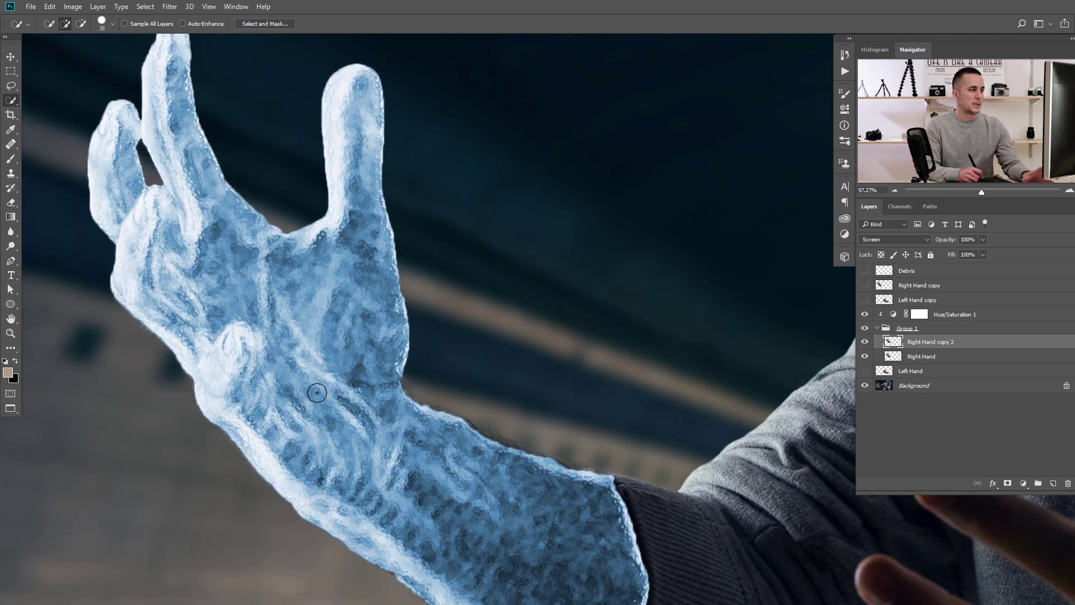
scroll(373, 405, down, 3)
scroll(342, 391, down, 4)
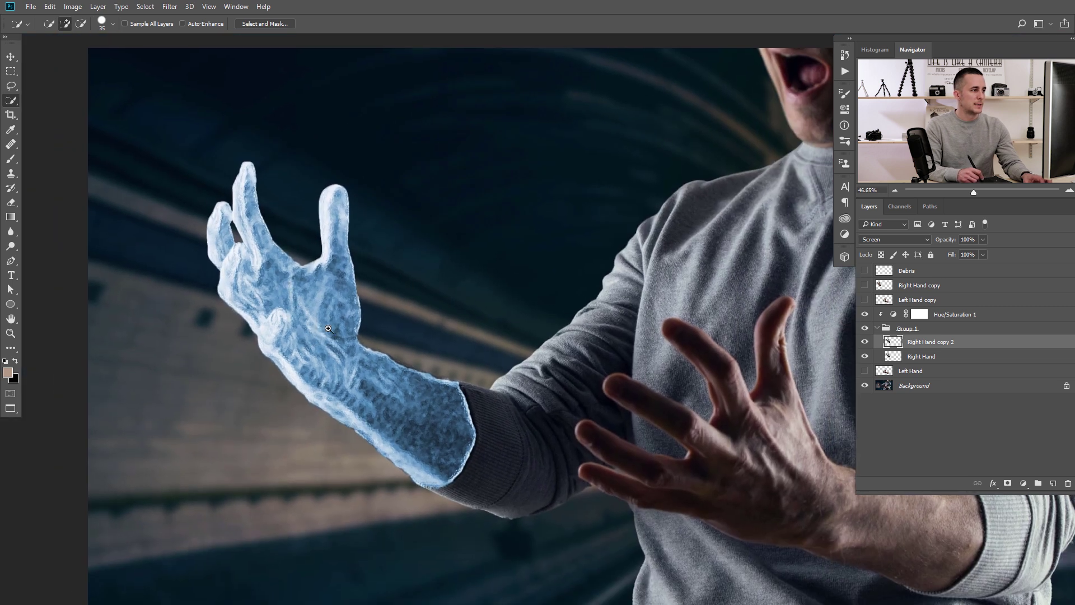
scroll(355, 324, up, 3)
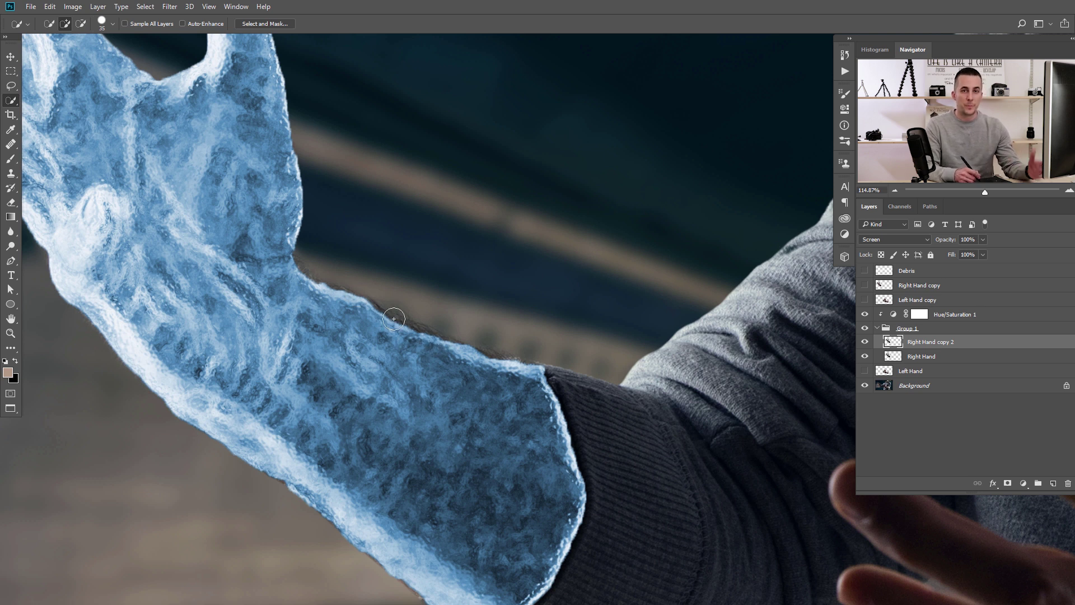
scroll(442, 347, down, 3)
scroll(379, 296, up, 3)
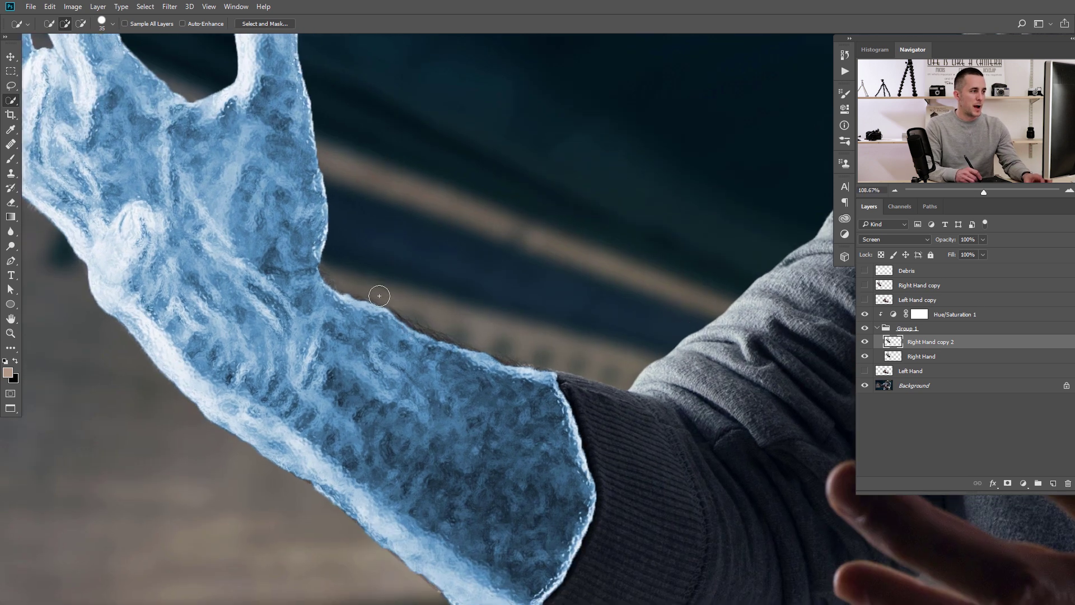
scroll(474, 338, down, 5)
drag(543, 325, 403, 303)
scroll(353, 316, up, 2)
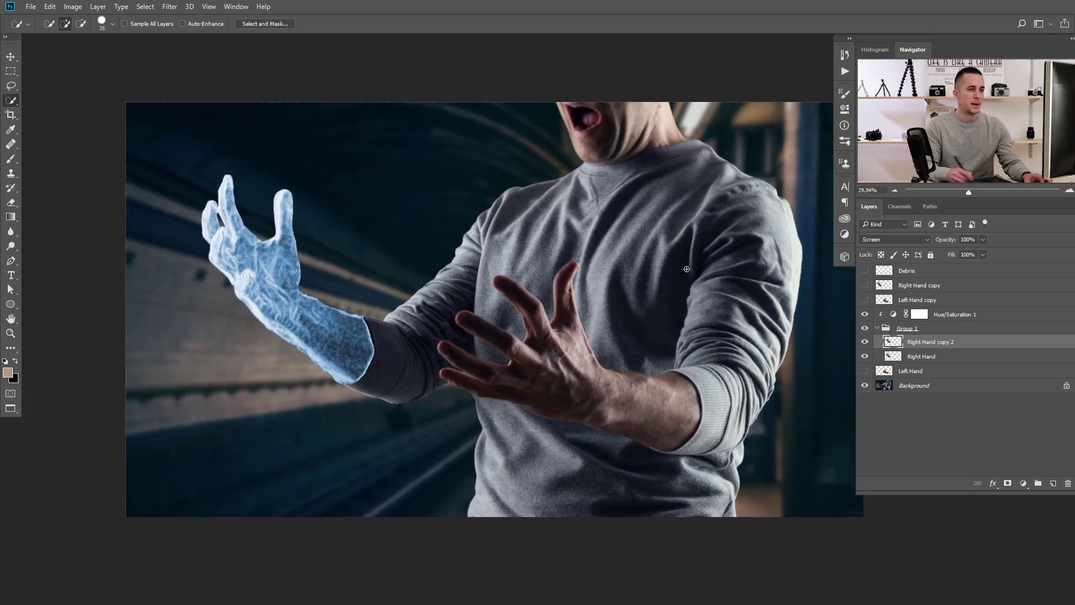
Rename Group 1 as Right Hand and add a white layer mask to it.
double_click(907, 329)
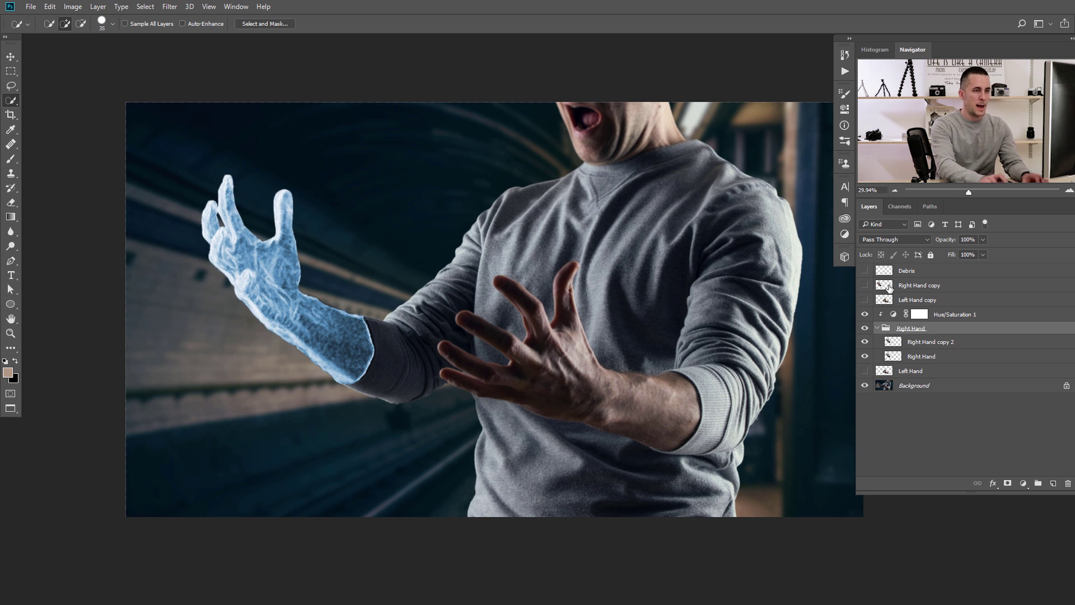
click(1007, 483)
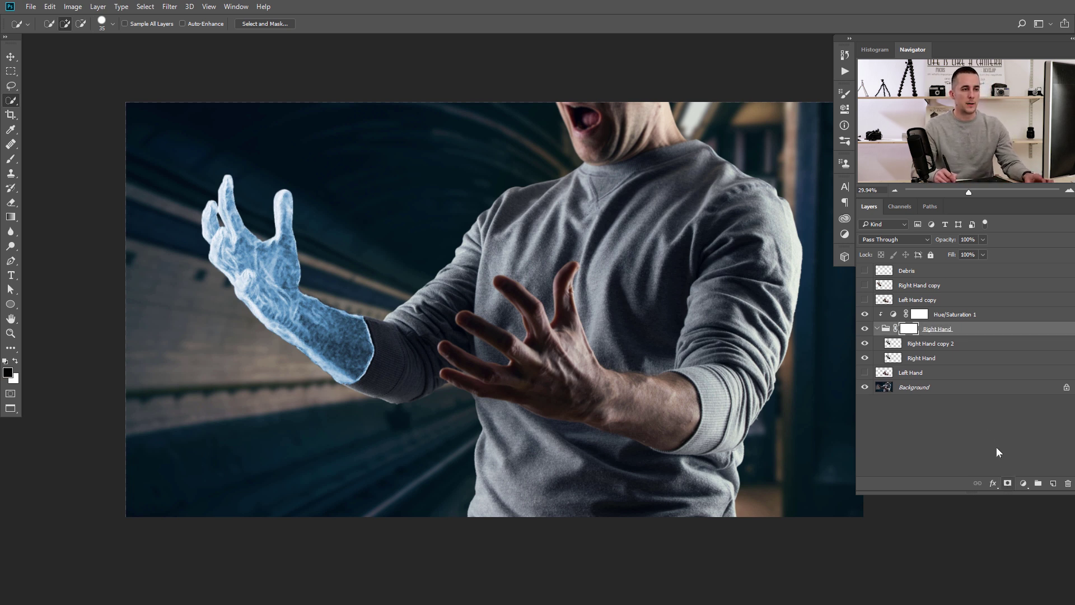
Paint black on the Right Hand group's mask with a large Soft Round brush, lowering opacity to 20%, to fade the effect near the sleeve.
key(b)
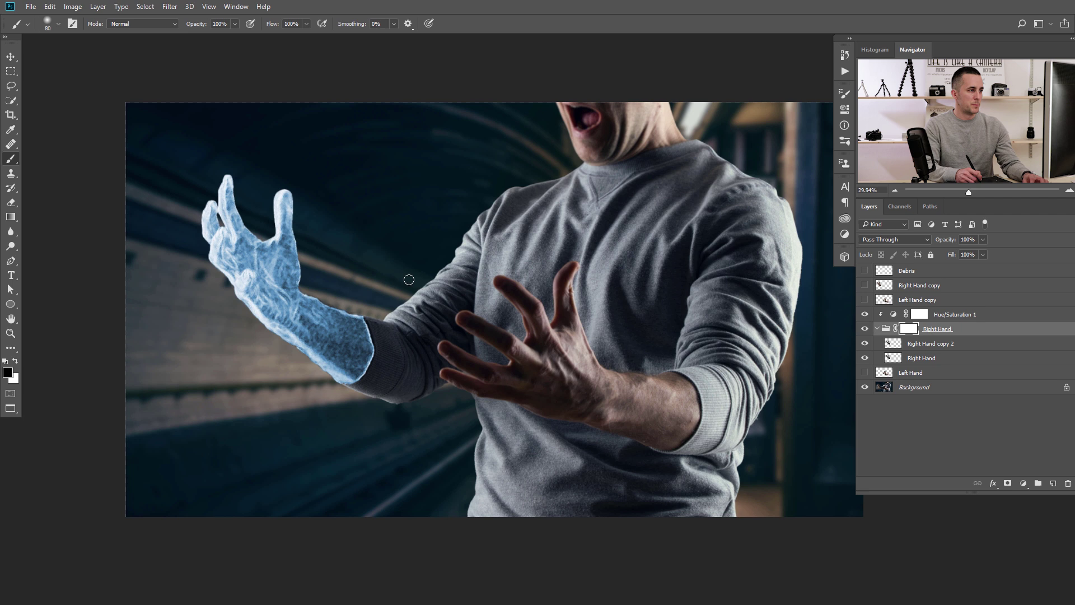
right_click(379, 282)
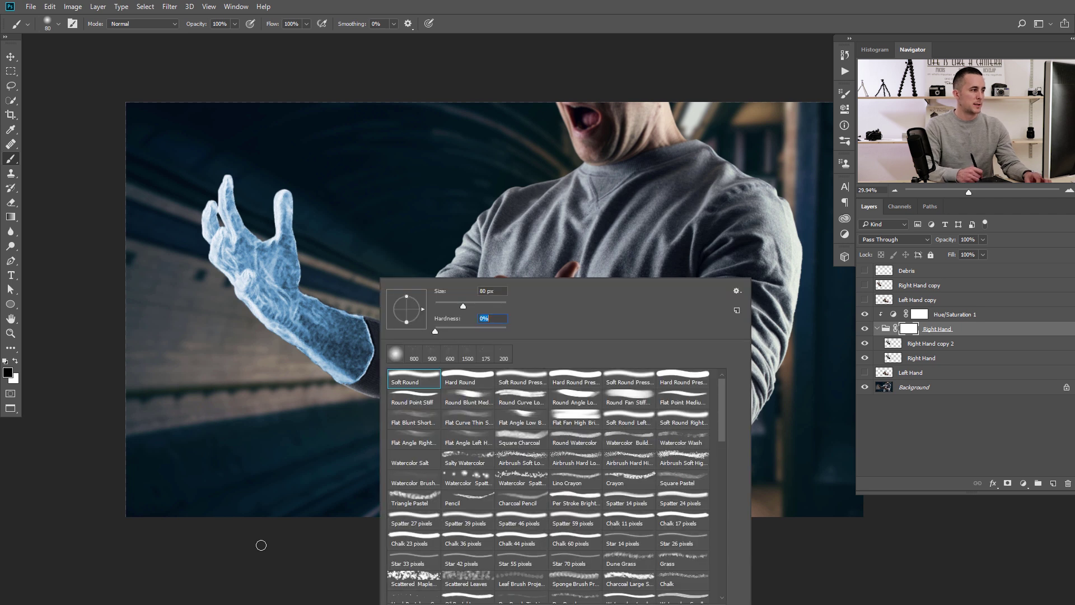
key(Return)
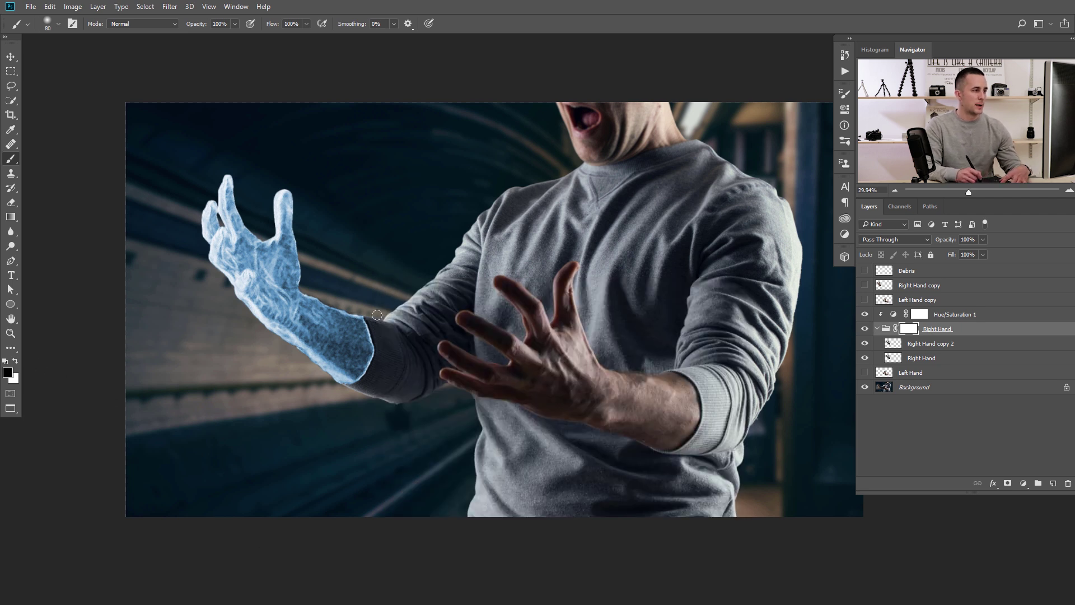
key(bracketright)
key(bracketright)
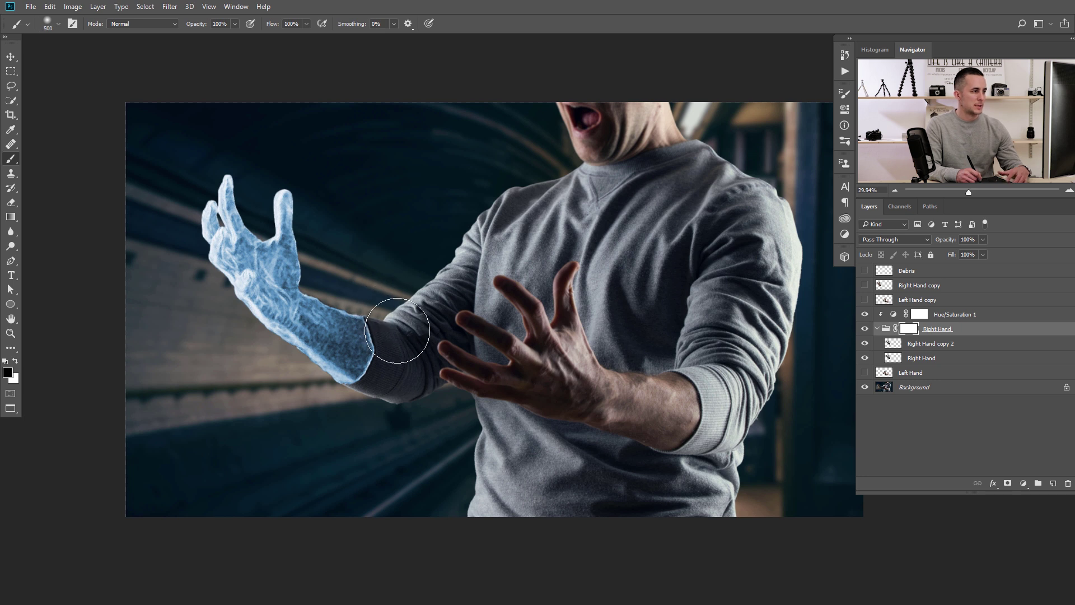
scroll(377, 395, up, 2)
mouse_move(371, 408)
mouse_down()
mouse_move(372, 420)
mouse_move(416, 299)
mouse_move(406, 252)
mouse_move(396, 260)
mouse_move(417, 260)
mouse_move(413, 280)
mouse_up()
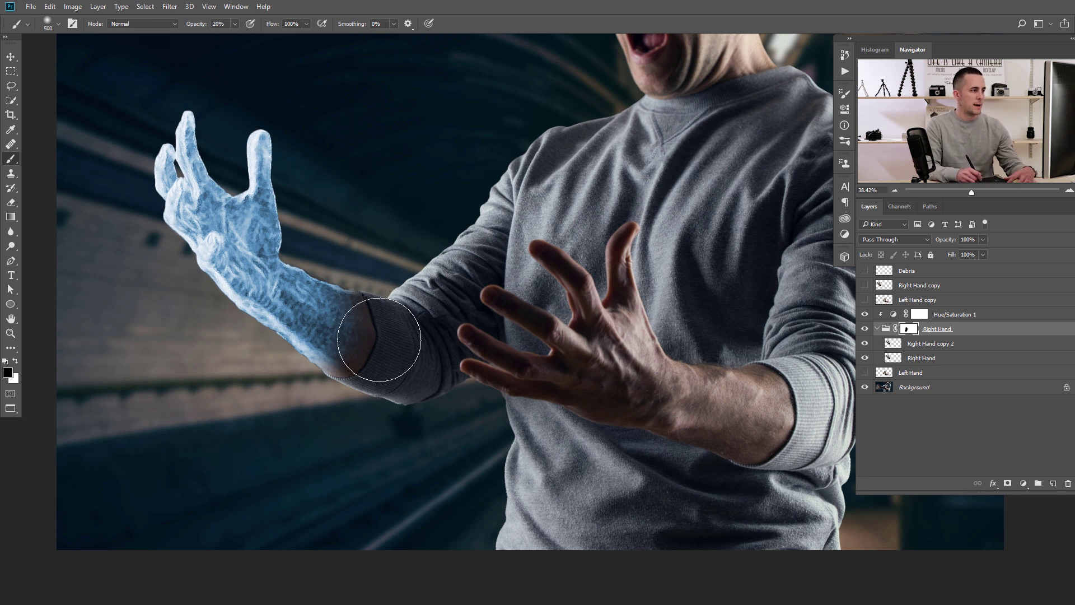
key(bracketleft)
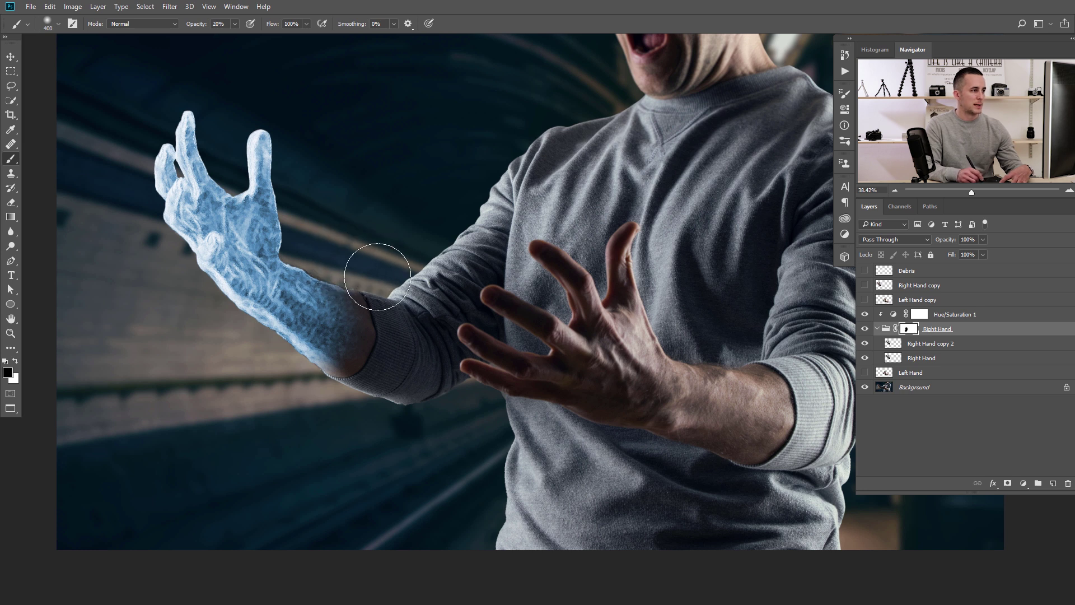
key(bracketleft)
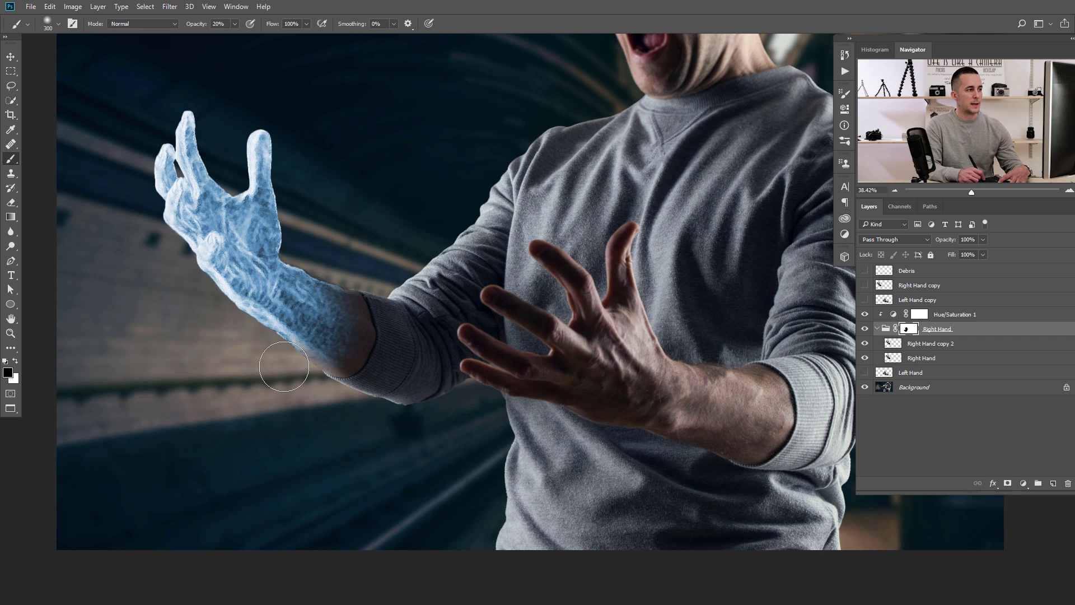
key(bracketright)
key(bracketright)
key(bracketright)
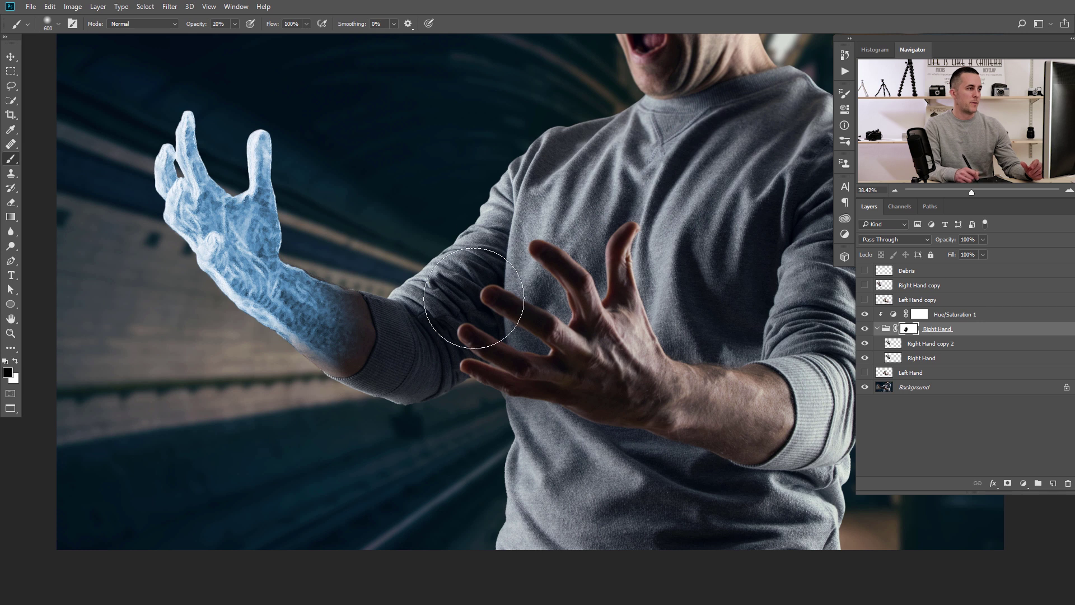
Refine the fade near the sleeve on the Right Hand group's mask with a smaller soft brush at 20% opacity.
key(bracketleft)
key(bracketleft)
key(bracketleft)
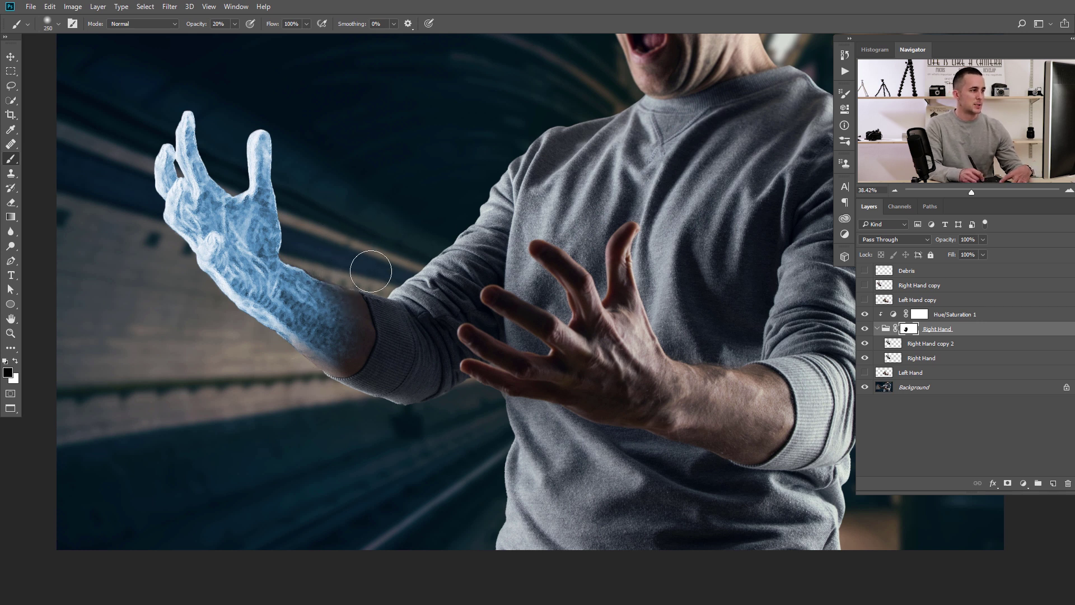
mouse_move(302, 359)
mouse_down()
mouse_move(332, 365)
mouse_move(363, 405)
mouse_up()
mouse_move(369, 363)
mouse_down()
mouse_move(336, 360)
mouse_move(312, 374)
mouse_up()
key(c)
key(b)
key(x)
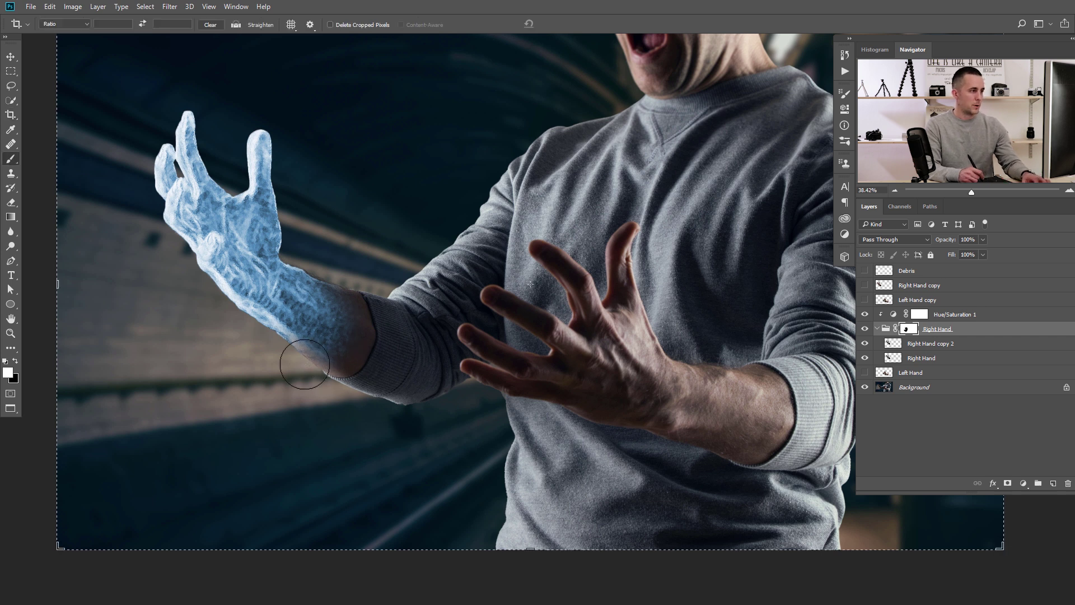
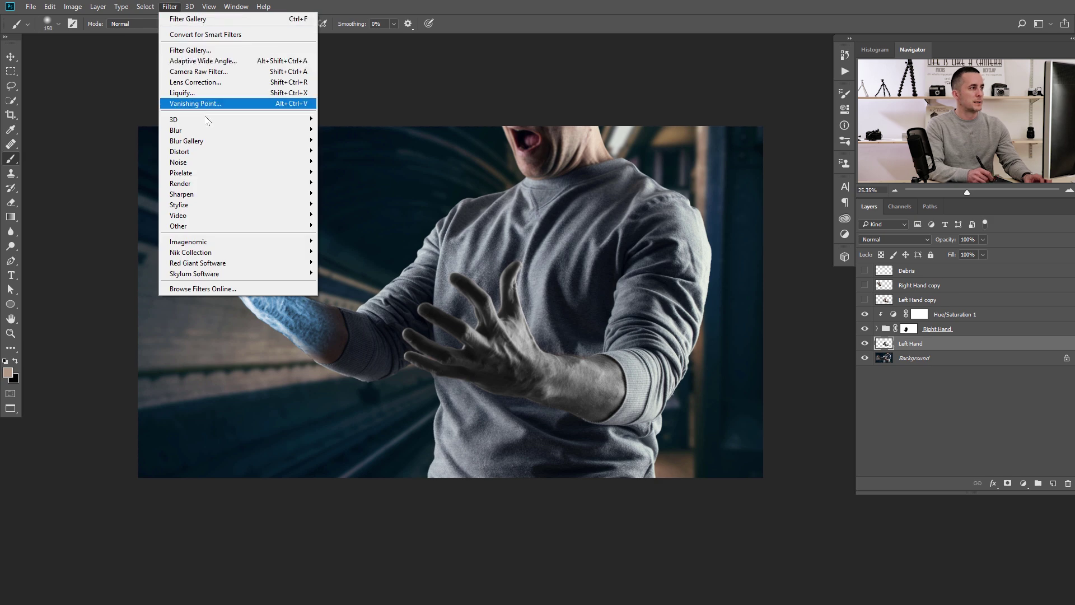
Apply the Plastic Wrap filter to the Left Hand layer with Highlight Strength 20, Detail 15 and Smoothness 11.
click(190, 50)
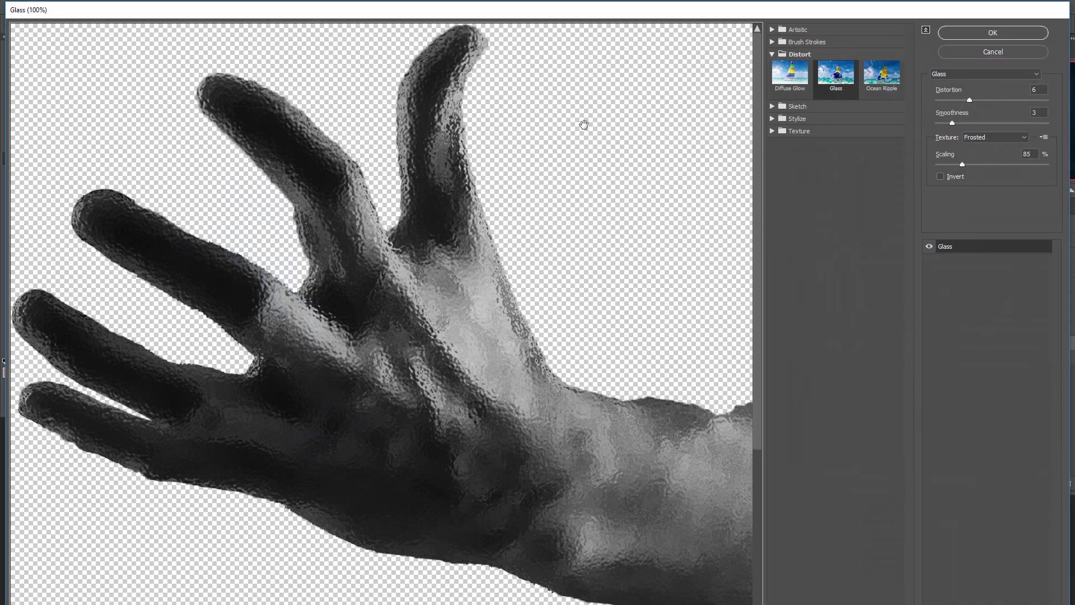
click(798, 35)
click(880, 133)
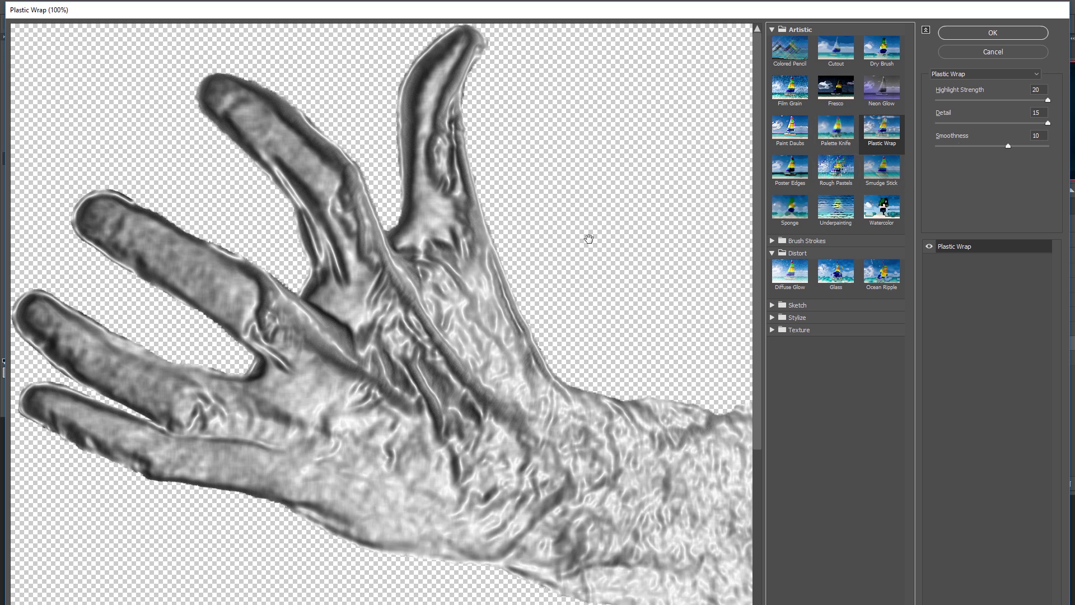
drag(1009, 147, 1020, 147)
click(992, 33)
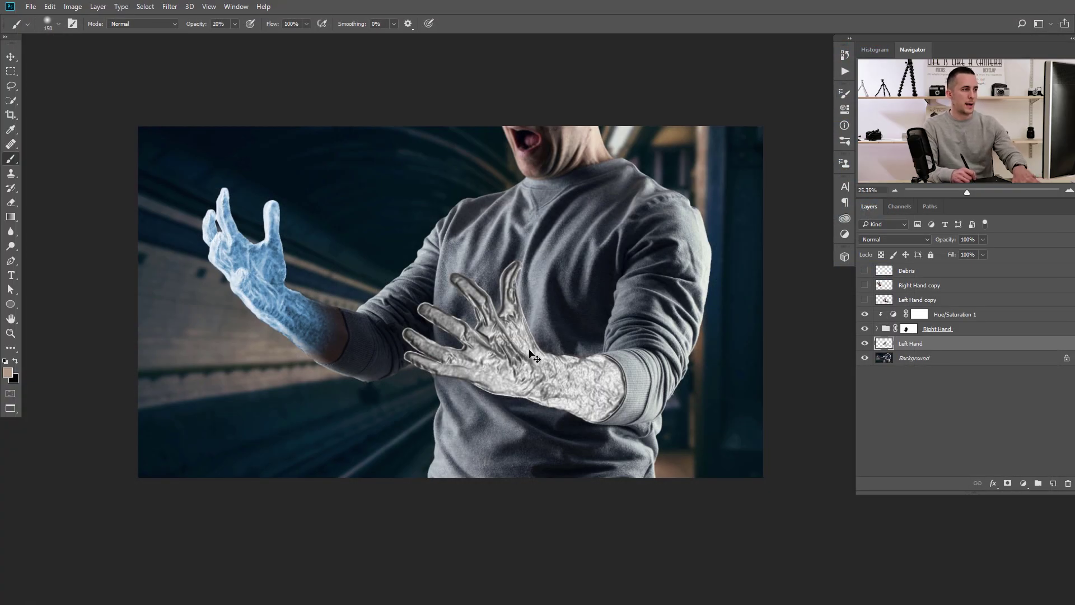
Invert the Left Hand layer's colors and set its blend mode to Screen.
key(ctrl+i)
click(896, 239)
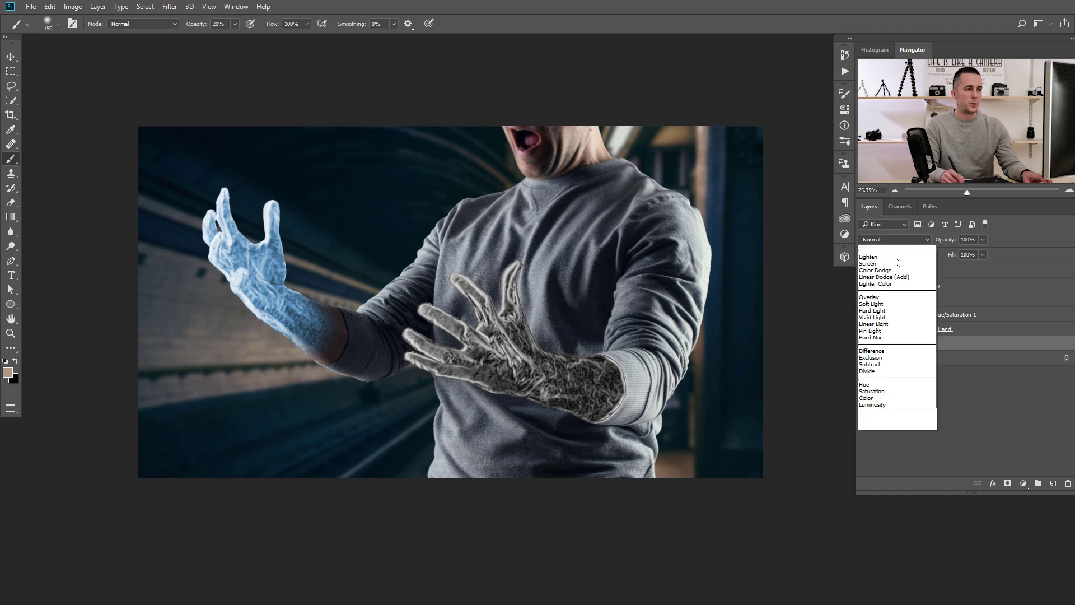
click(882, 322)
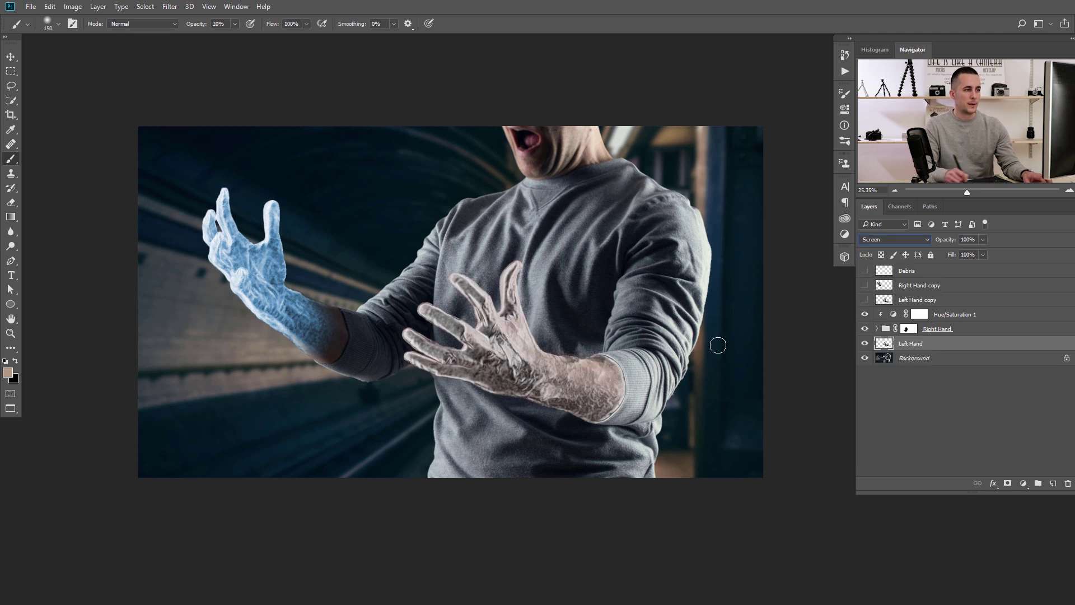
scroll(526, 364, up, 2)
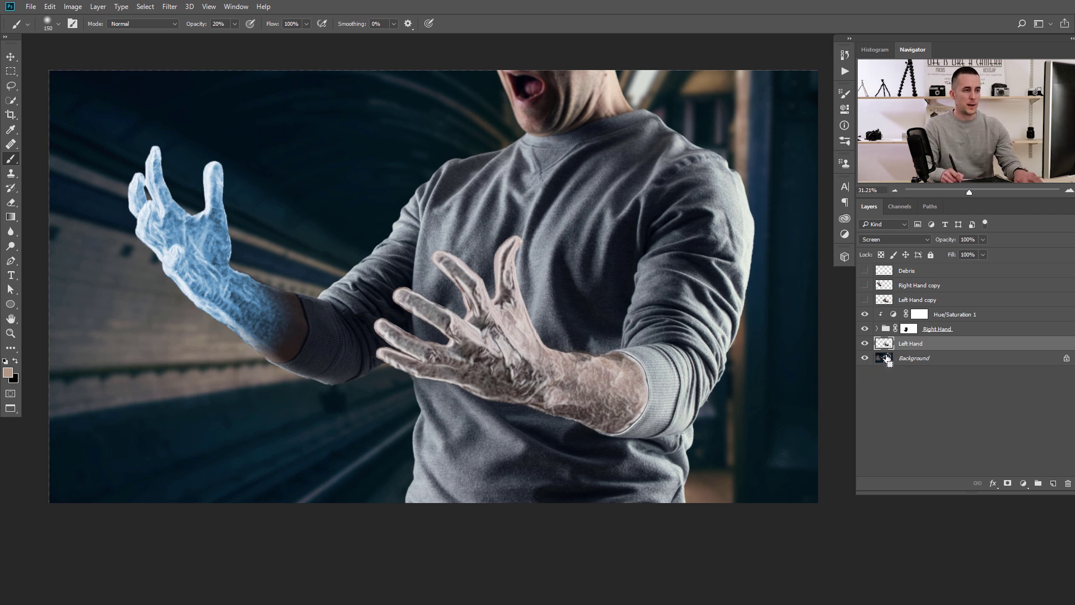
Group the Left Hand layer and add a Hue/Saturation adjustment clipped to that group.
key(ctrl+g)
click(1023, 484)
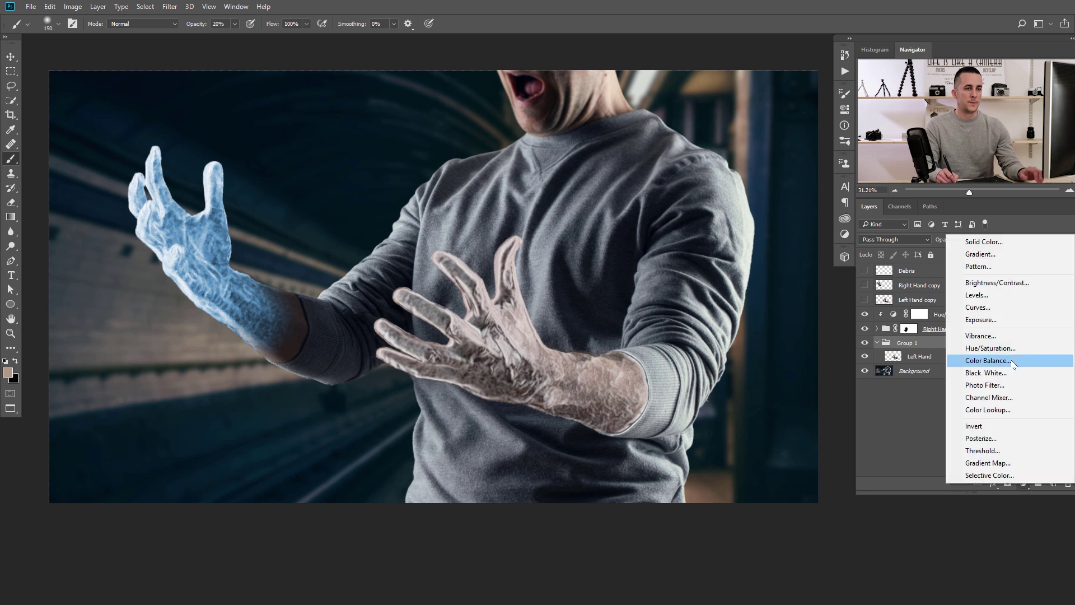
click(1011, 347)
drag(894, 358, 856, 336)
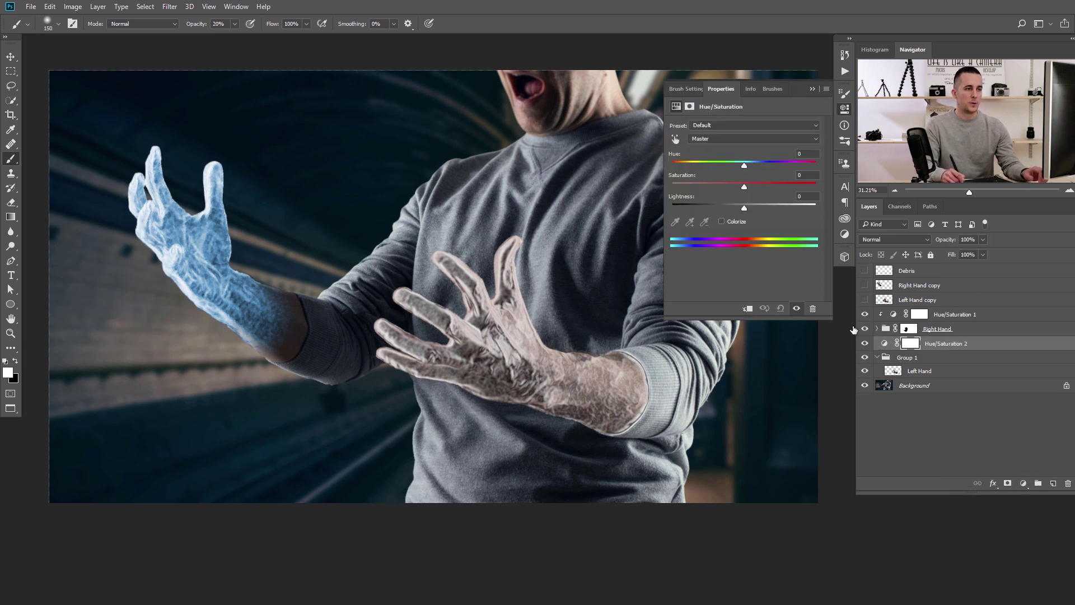
click(748, 308)
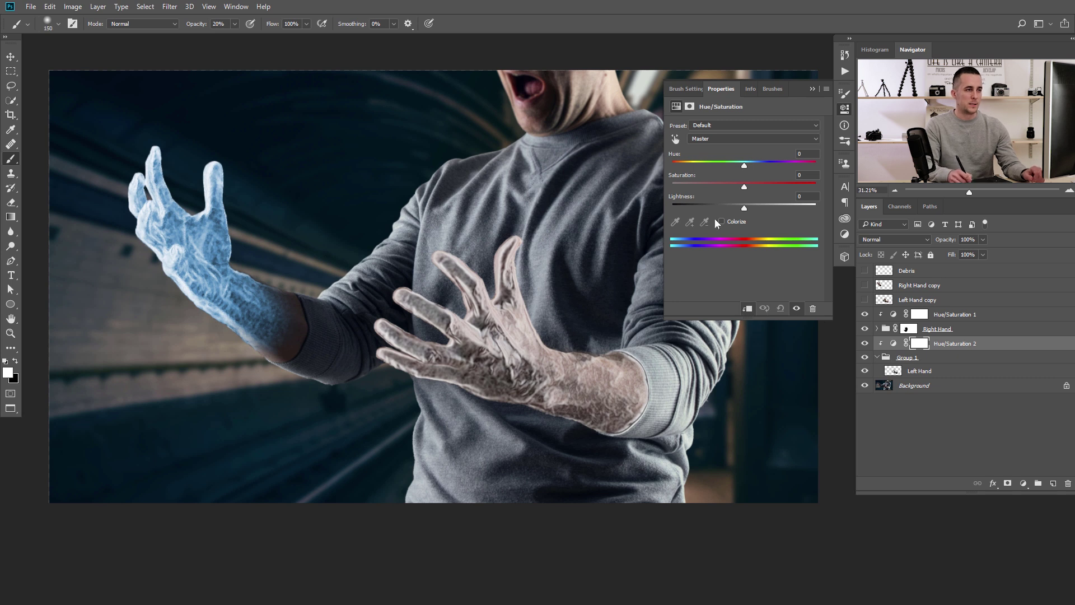
Colorize the clipped Hue/Saturation 2 adjustment with Hue 205 and Saturation 46.
click(722, 222)
drag(753, 165, 761, 165)
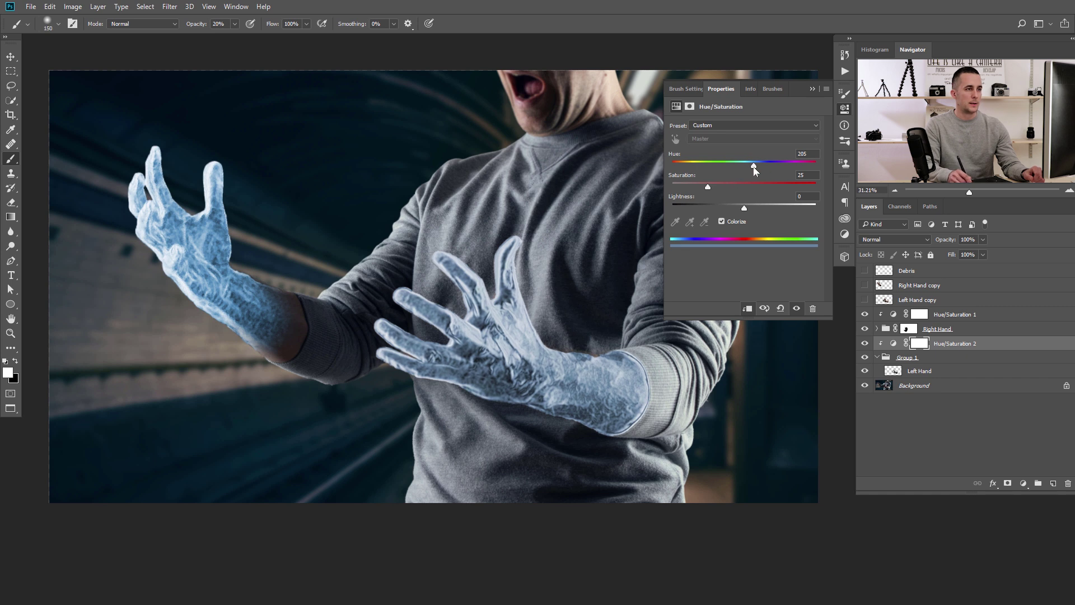
drag(708, 186, 738, 187)
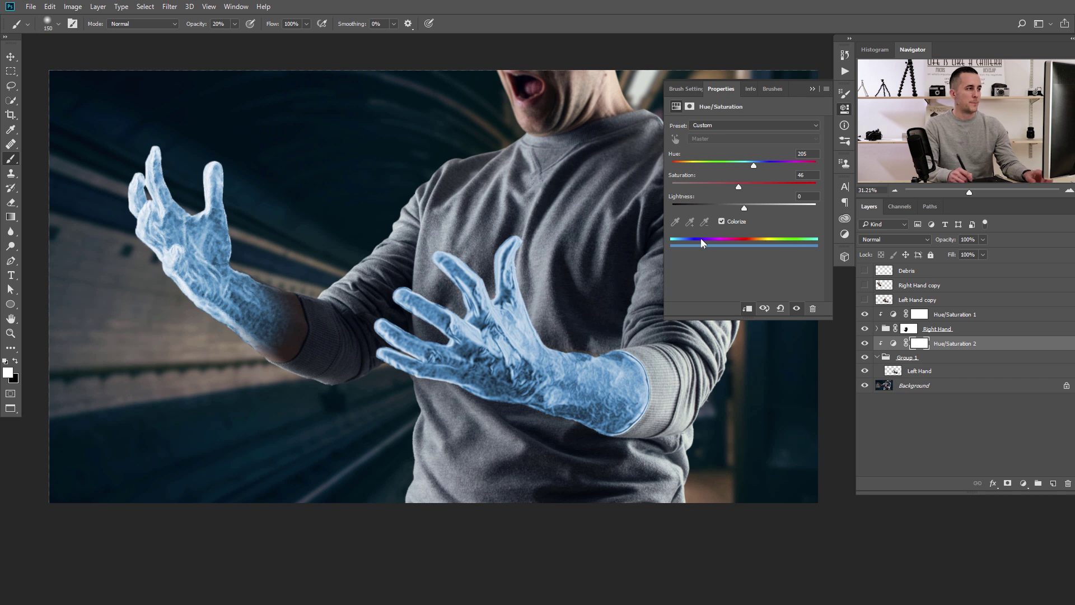
click(813, 89)
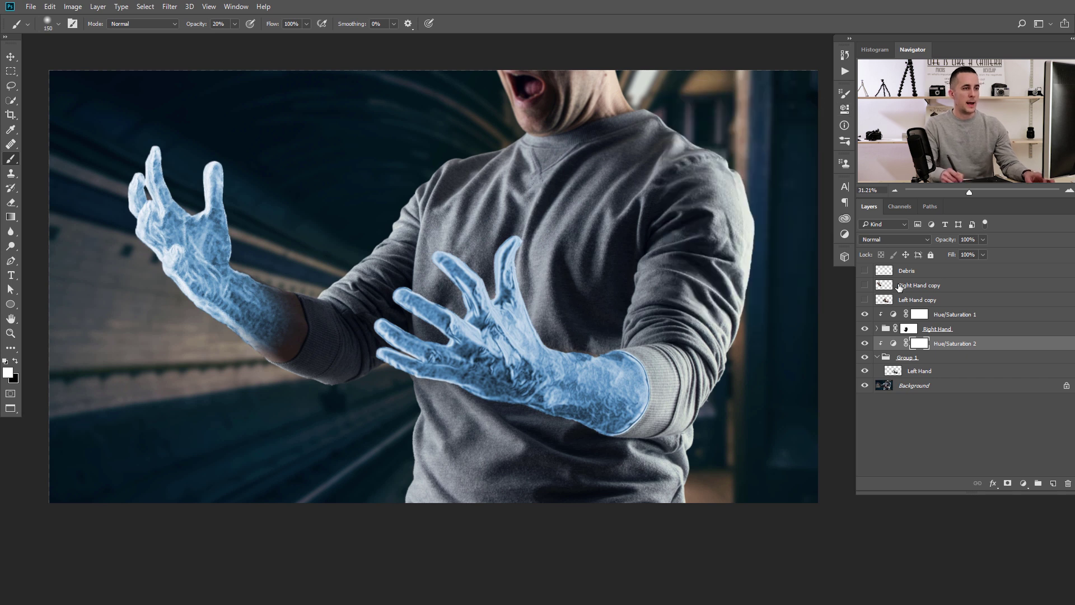
Duplicate the Left Hand layer and apply the Glass filter to the copy with Distortion 6, Smoothness 3, Frosted texture and 85% Scaling.
click(916, 374)
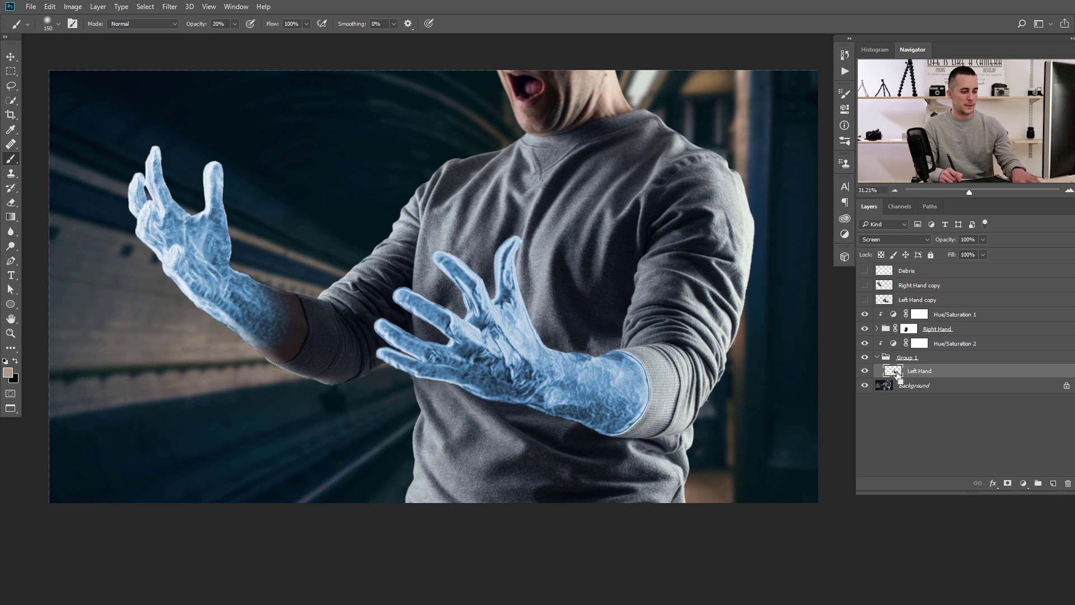
key(ctrl+j)
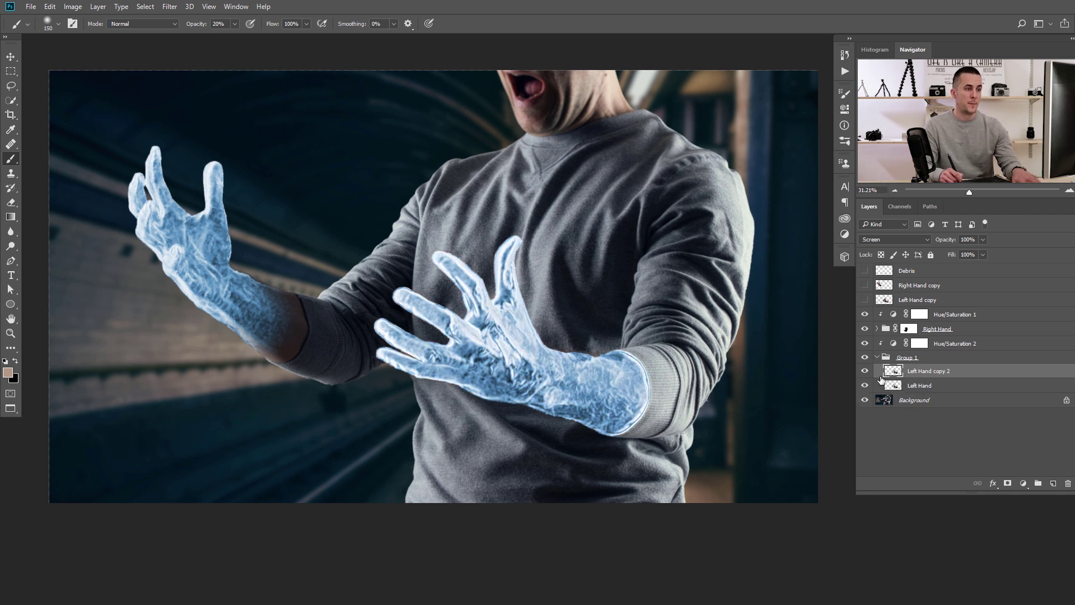
click(170, 8)
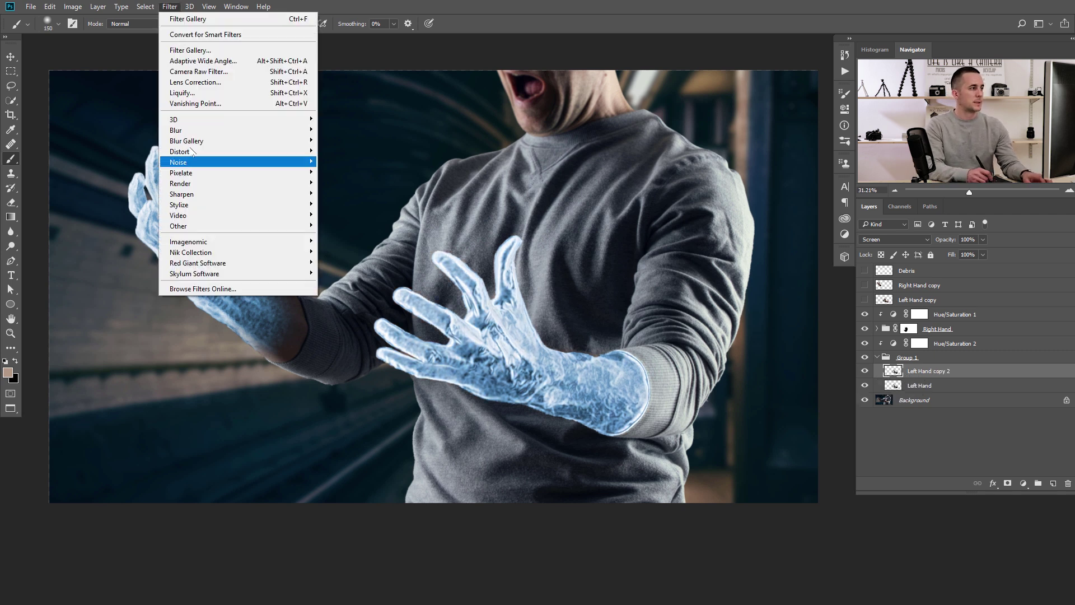
click(200, 51)
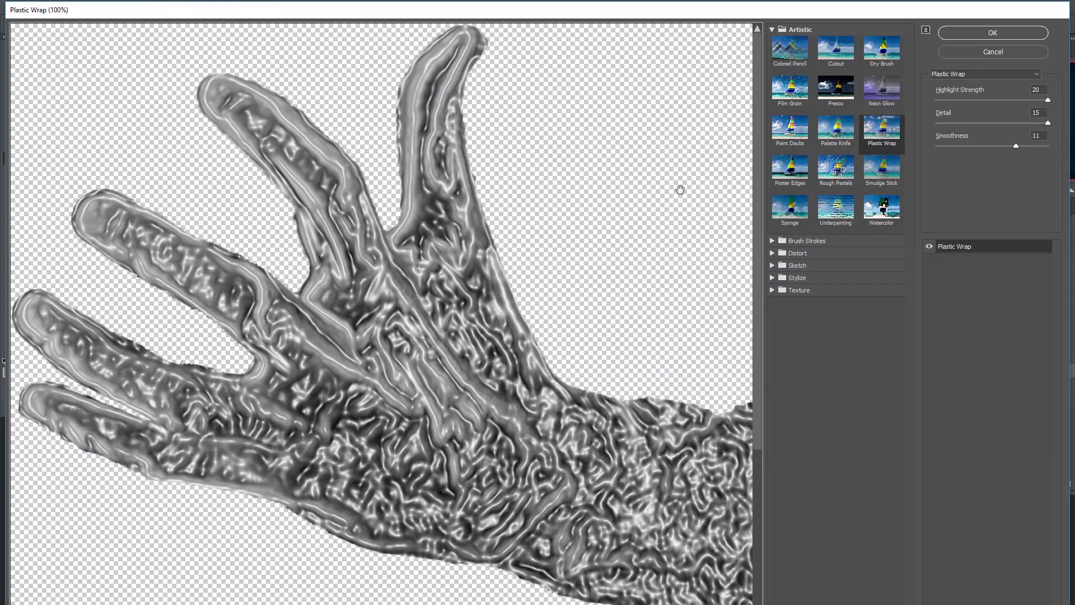
click(800, 253)
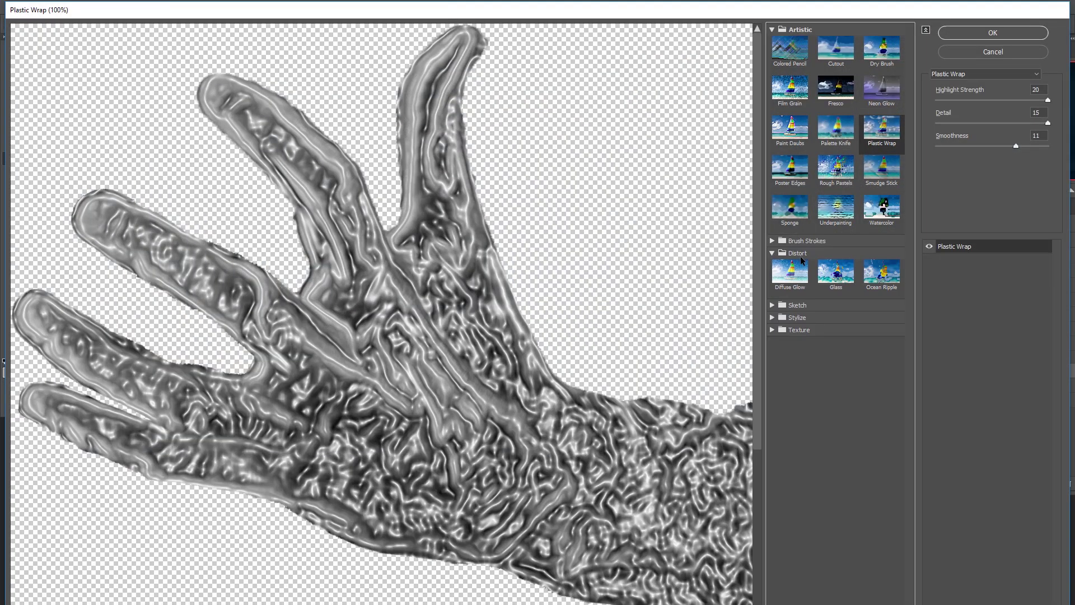
click(834, 286)
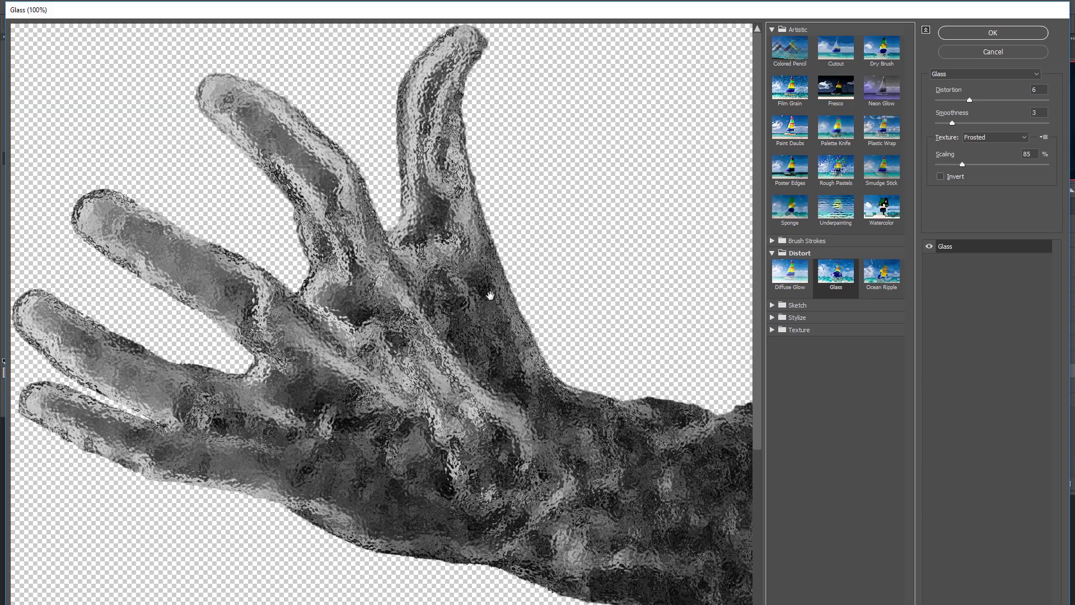
click(973, 33)
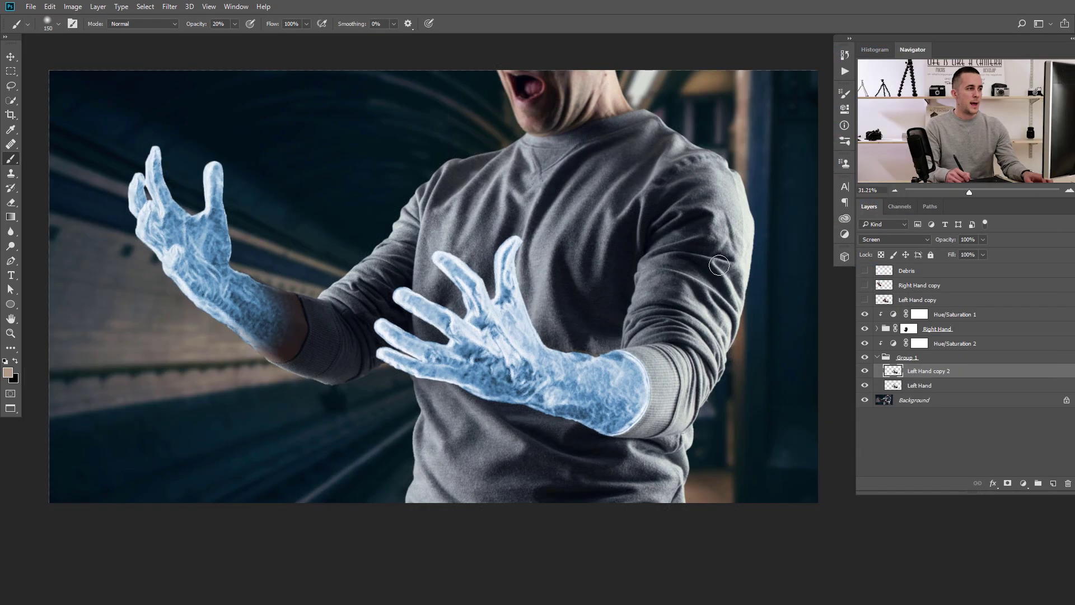
Rename Group 1 as Left Hand and add a white layer mask to it.
double_click(906, 358)
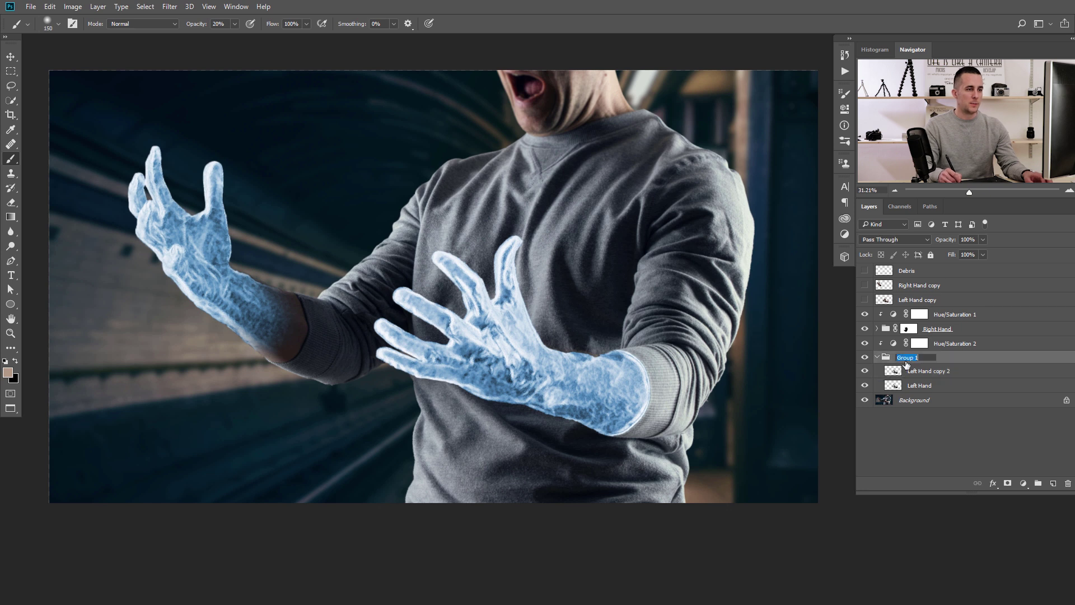
text(Left)
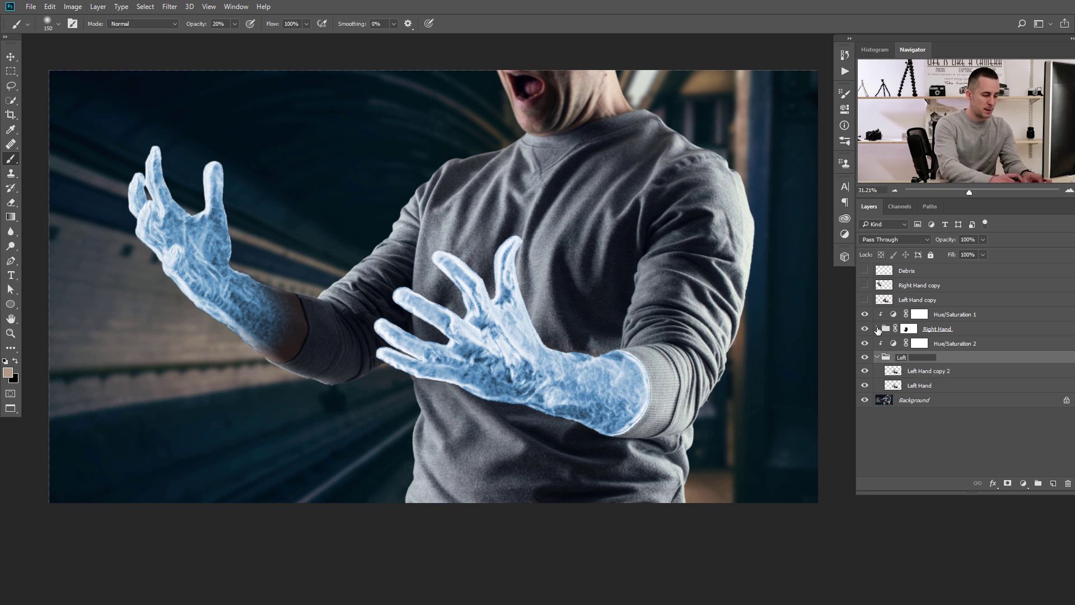
text( Hand)
key(Return)
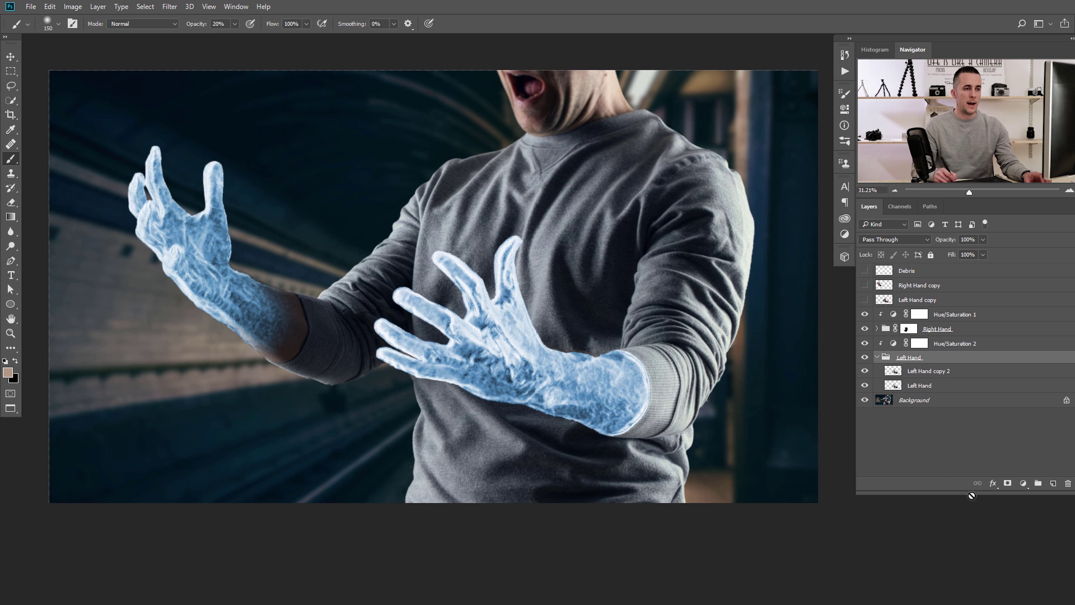
click(1008, 482)
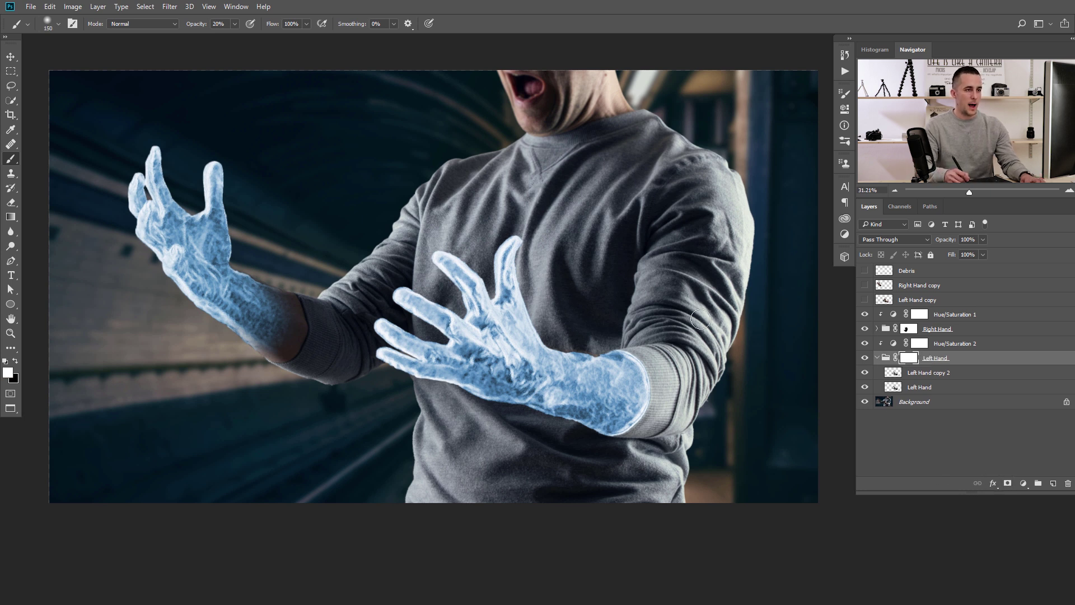
Paint black on the Left Hand group's mask beside the sleeve cuff with a 700 px soft brush at 100% opacity.
key(bracketright)
key(bracketright)
key(x)
key(bracketright)
key(bracketright)
key(bracketright)
key(bracketright)
key(bracketright)
key(bracketright)
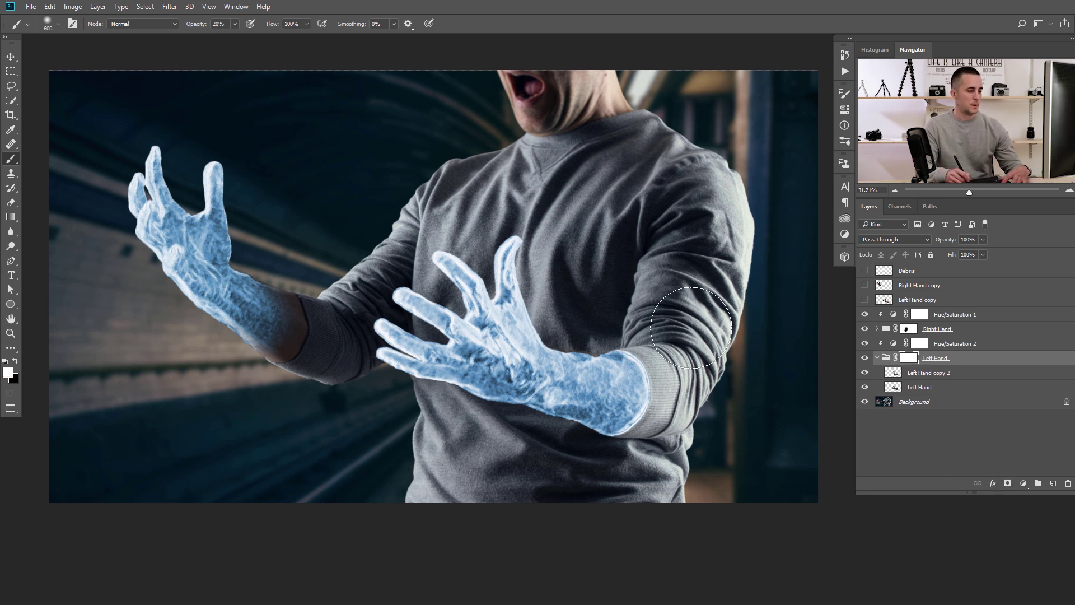
key(0)
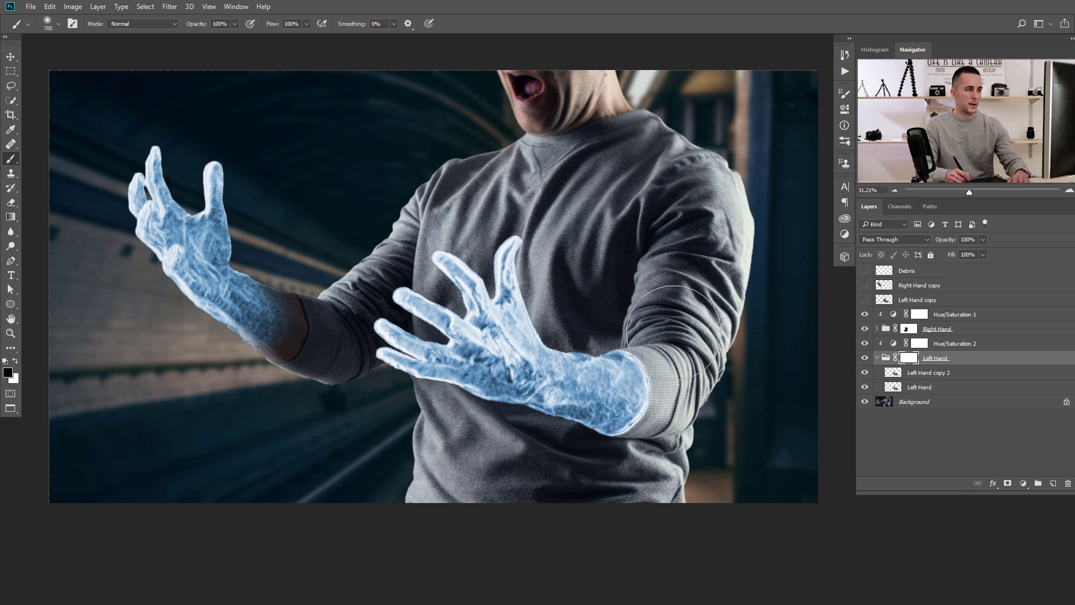
mouse_move(672, 336)
mouse_down()
mouse_move(673, 356)
mouse_move(660, 358)
mouse_move(667, 336)
mouse_up()
Soften the forearm transition on the Left Hand group's mask with a smaller black brush at 20% opacity.
key(bracketleft)
key(bracketleft)
key(bracketleft)
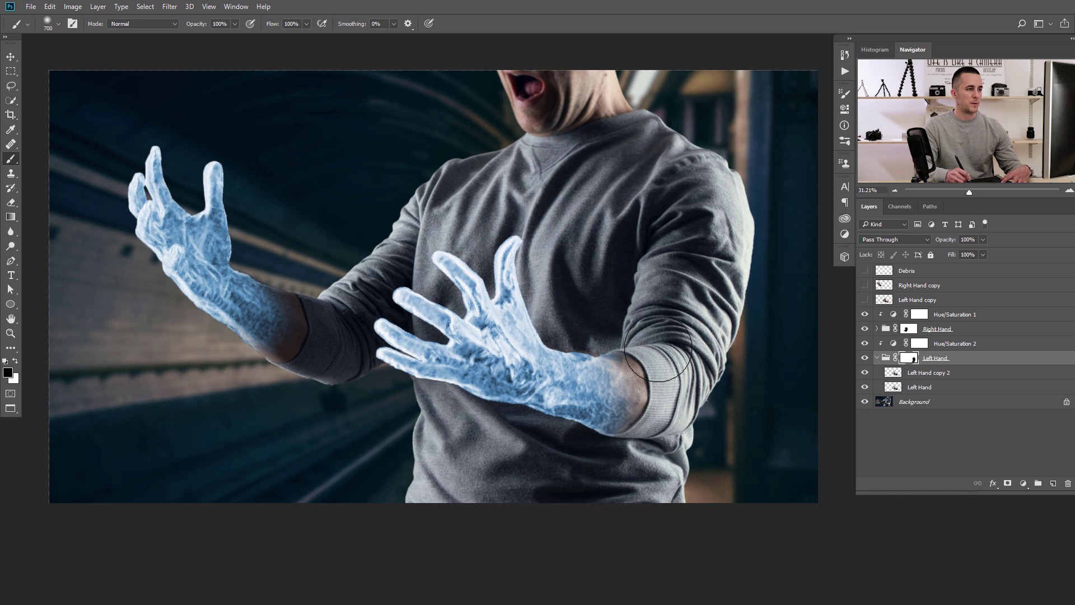
key(2)
key(bracketleft)
key(bracketleft)
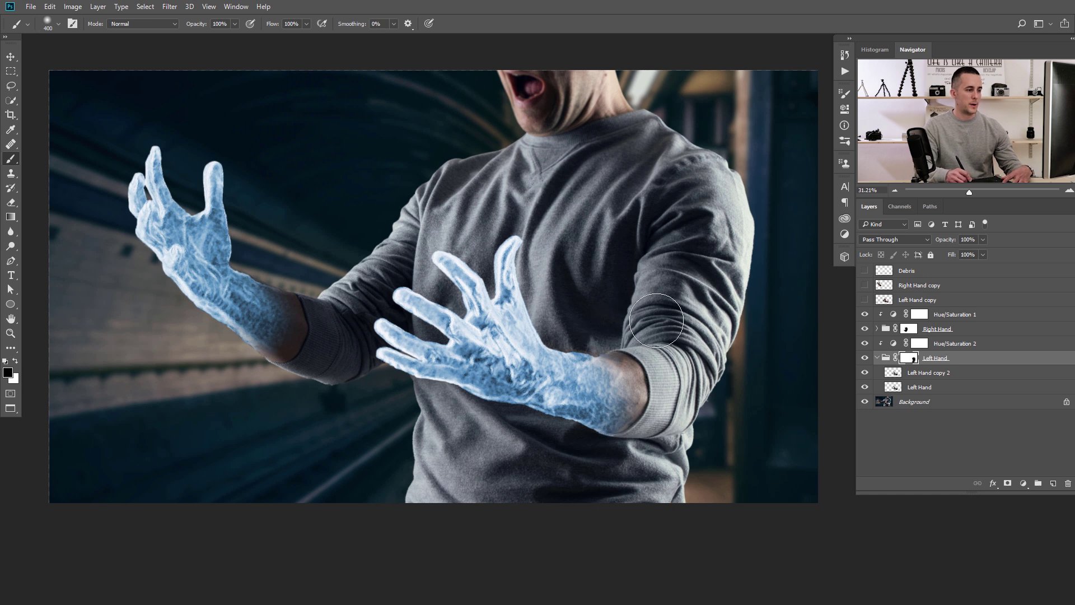
mouse_move(630, 347)
mouse_down()
mouse_move(632, 392)
mouse_move(620, 407)
mouse_move(609, 337)
mouse_up()
key(bracketleft)
key(bracketleft)
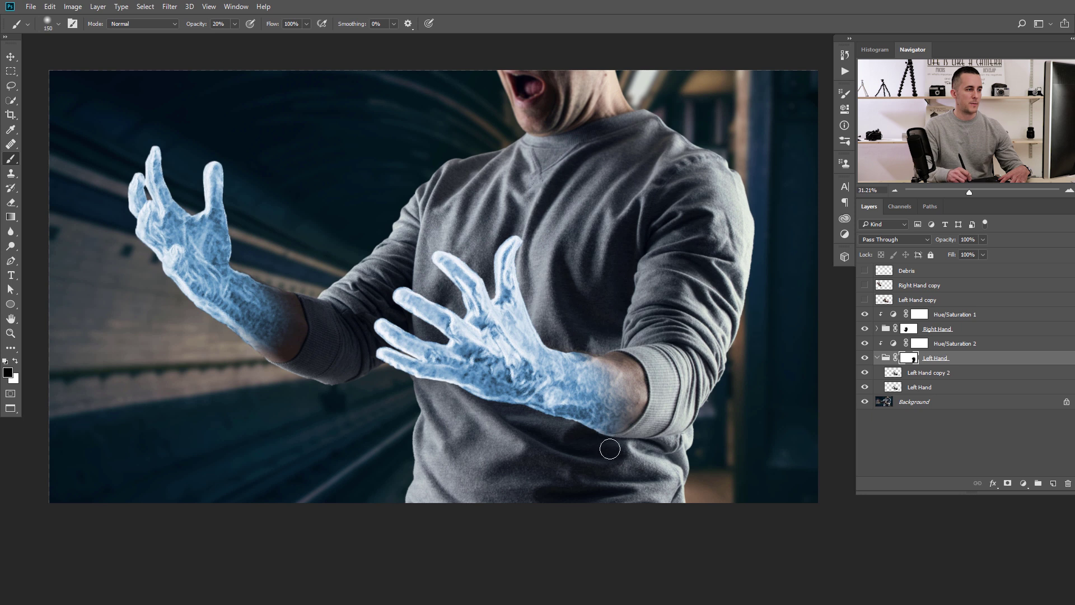
key(bracketright)
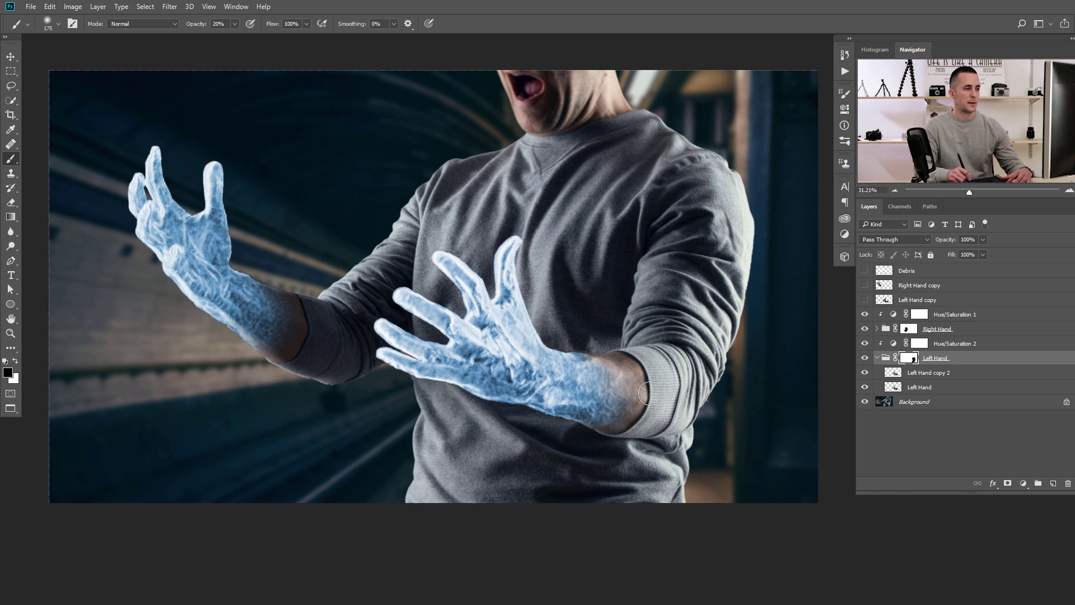
drag(585, 347, 564, 362)
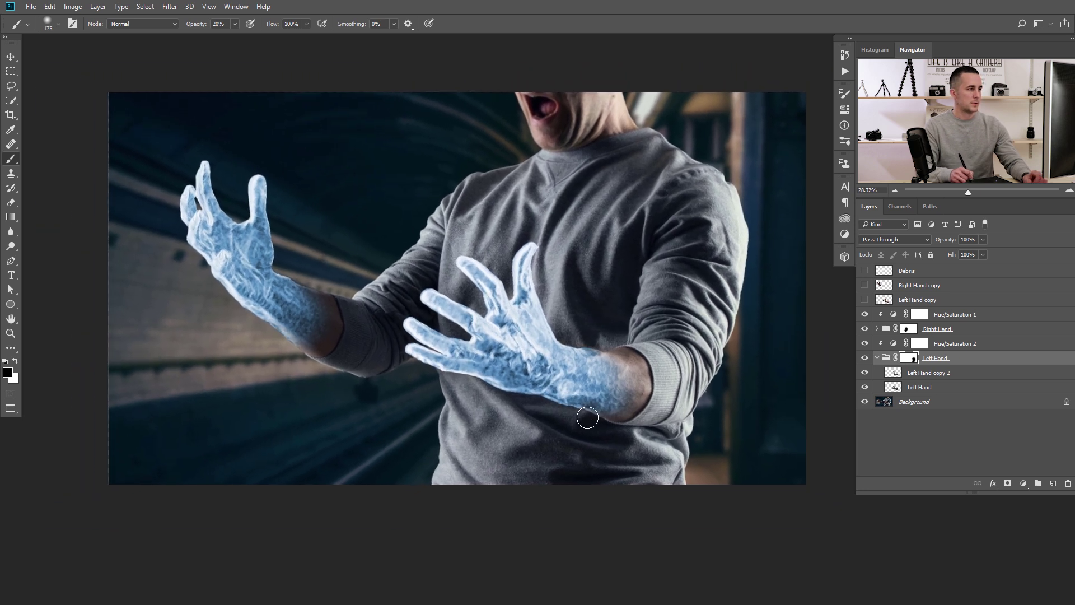
Add a new empty layer clipped to the Right Hand group, directly beneath Hue/Saturation 1.
click(877, 358)
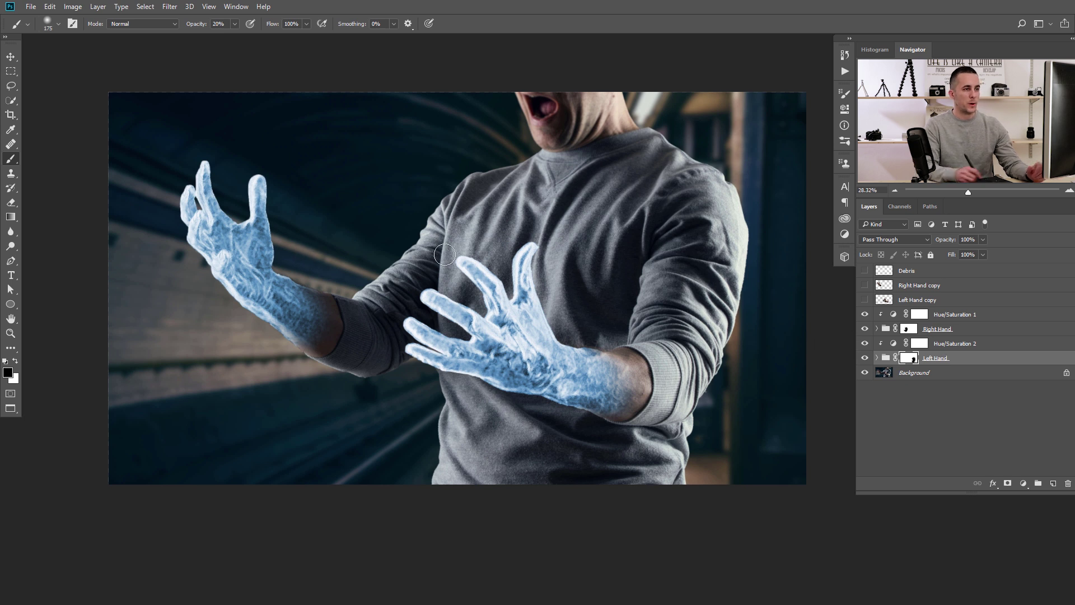
click(887, 329)
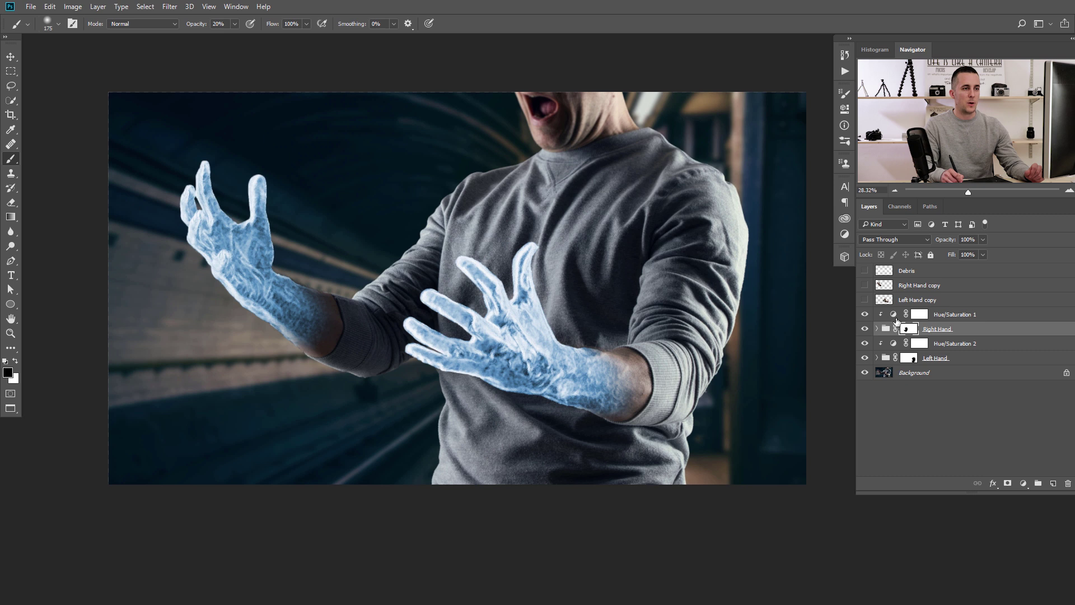
click(1052, 484)
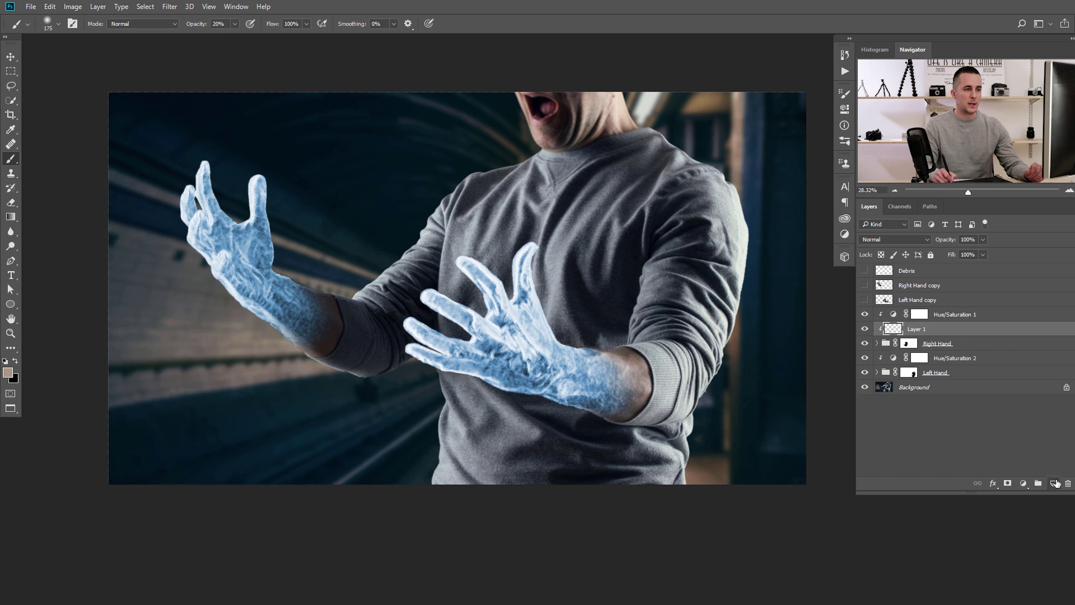
Paint soft white highlights over the palm and wrist of the raised hand on the clipped layer with a 10% opacity brush.
key(d)
key(x)
key(bracketright)
key(bracketright)
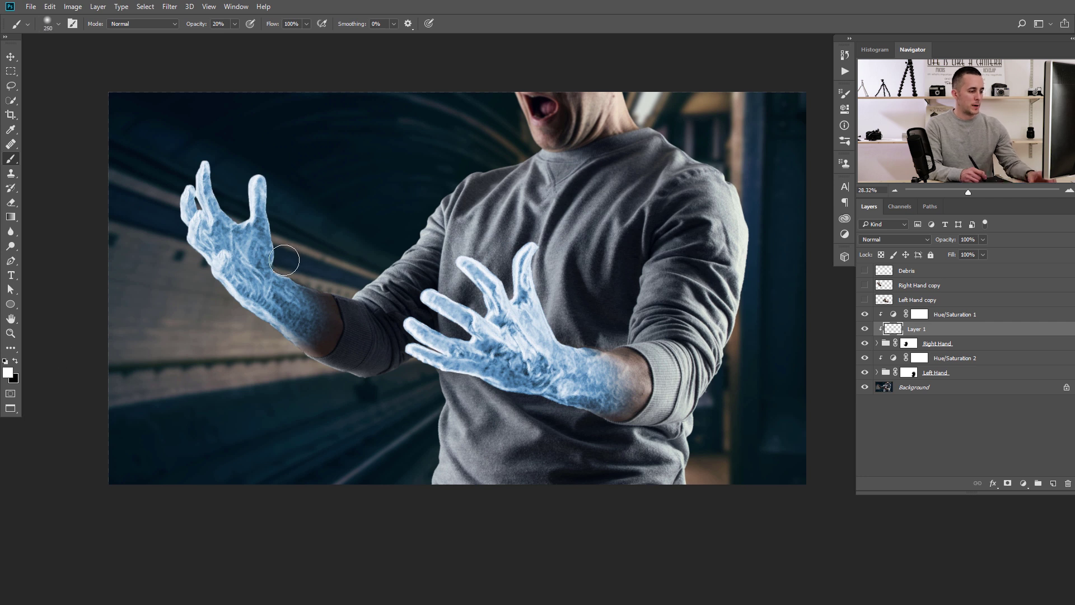
key(bracketleft)
key(bracketleft)
key(bracketleft)
key(bracketleft)
key(1)
key(bracketright)
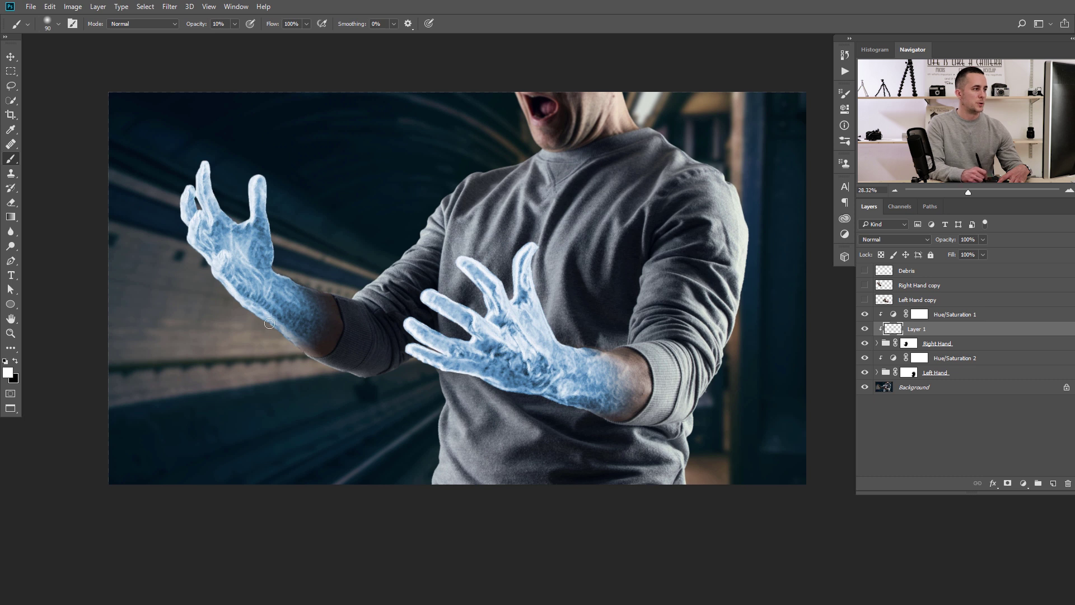
key(bracketright)
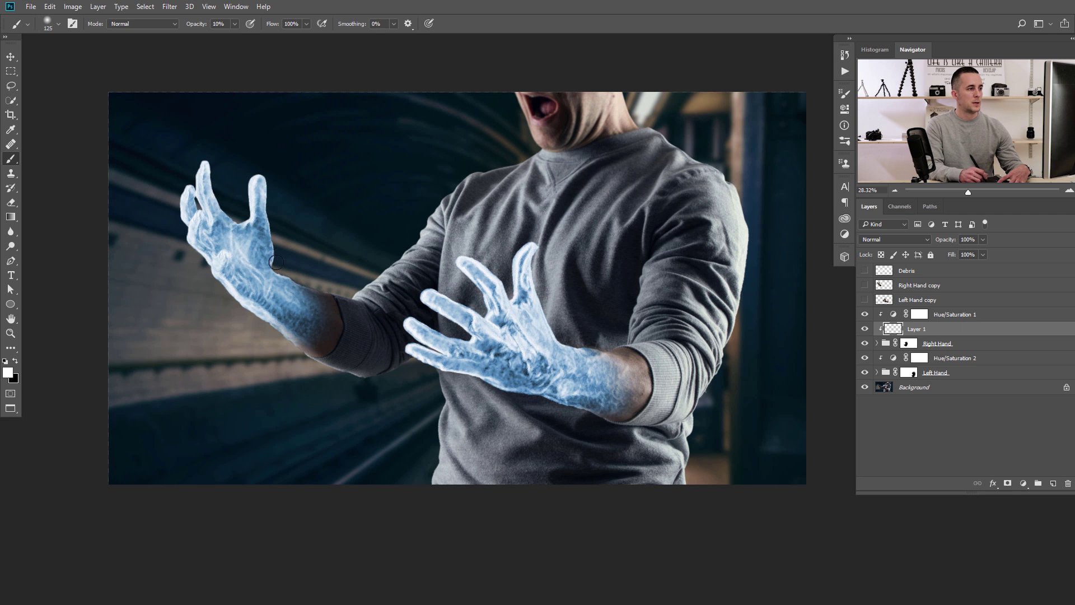
key(bracketright)
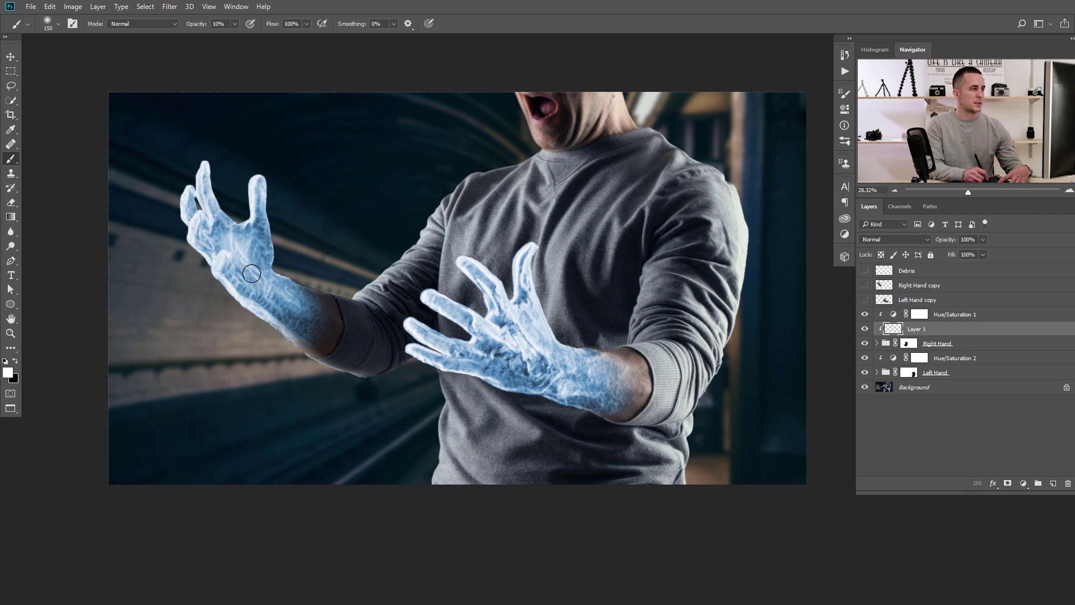
key(bracketright)
key(bracketright)
key(bracketright)
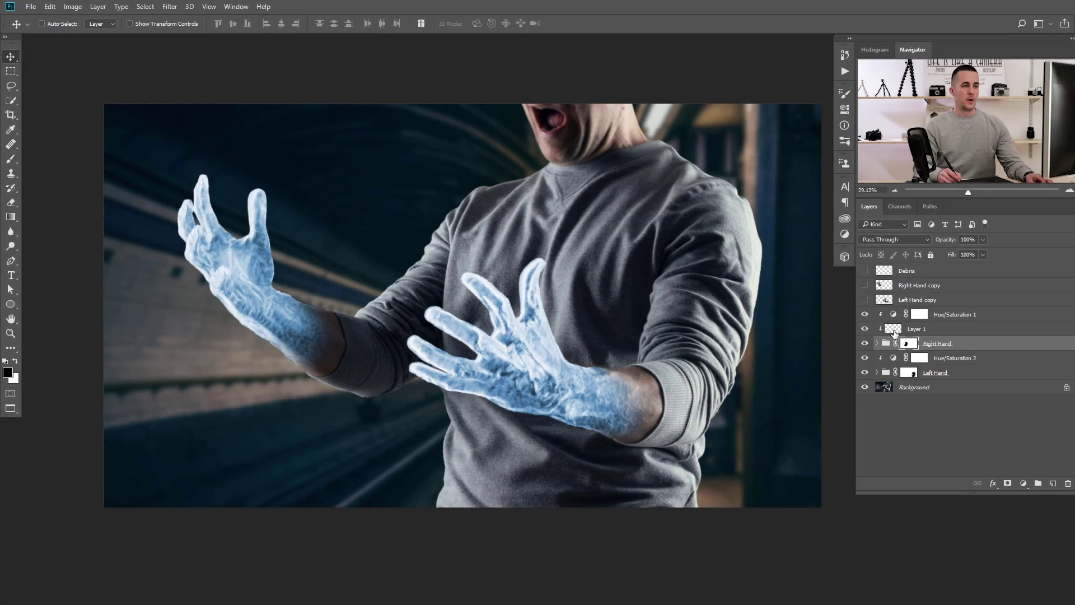
Add a blue (#6da3d5) Outer Glow with a size of 250 px to the Right Hand group.
double_click(983, 344)
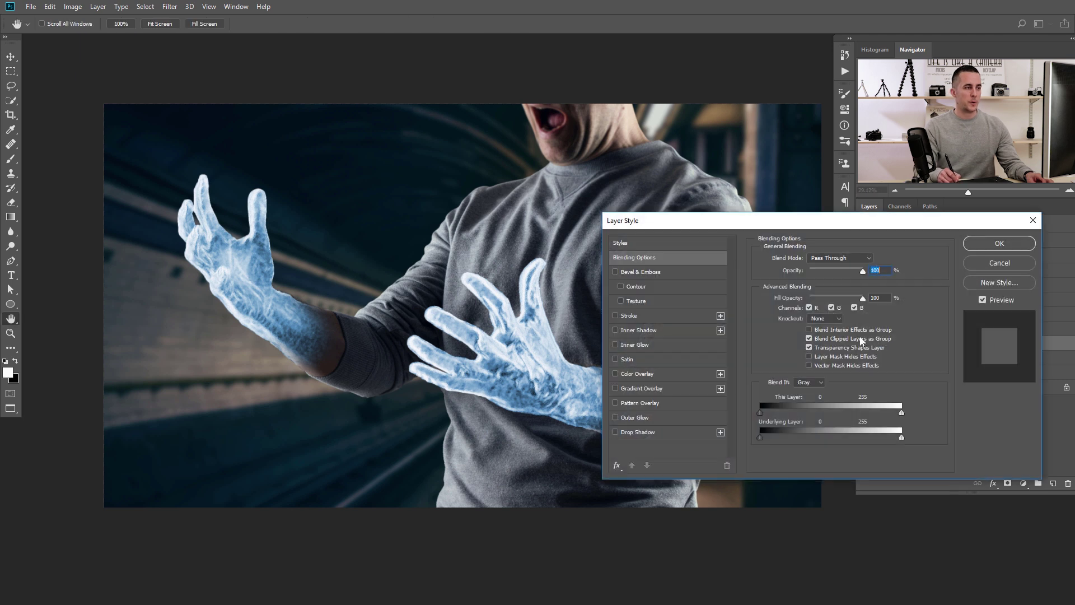
drag(792, 226, 450, 284)
drag(568, 281, 663, 280)
click(415, 469)
click(678, 348)
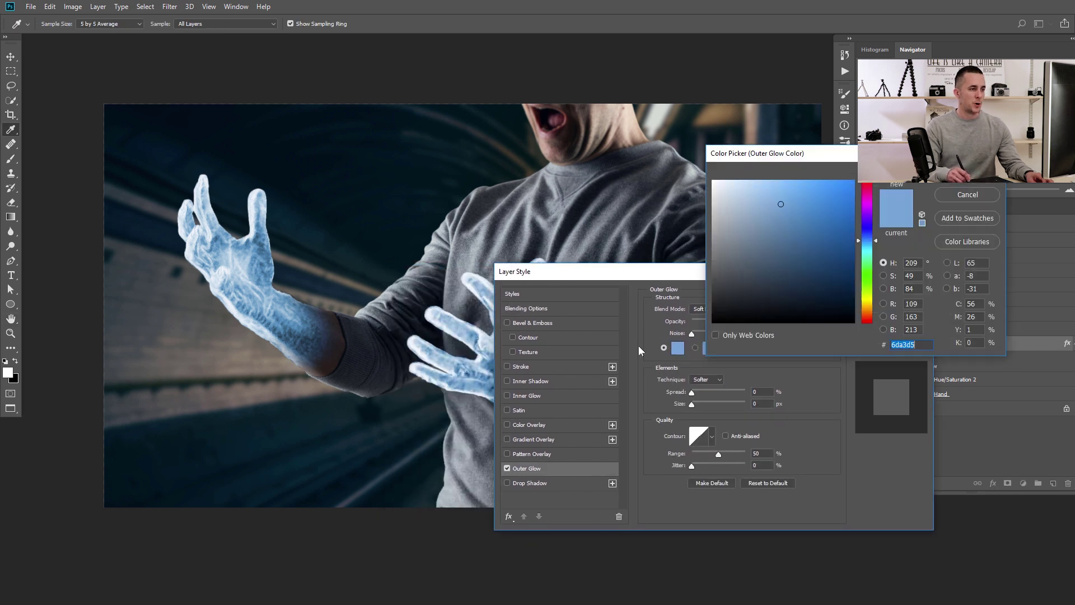
click(967, 194)
drag(692, 405, 719, 405)
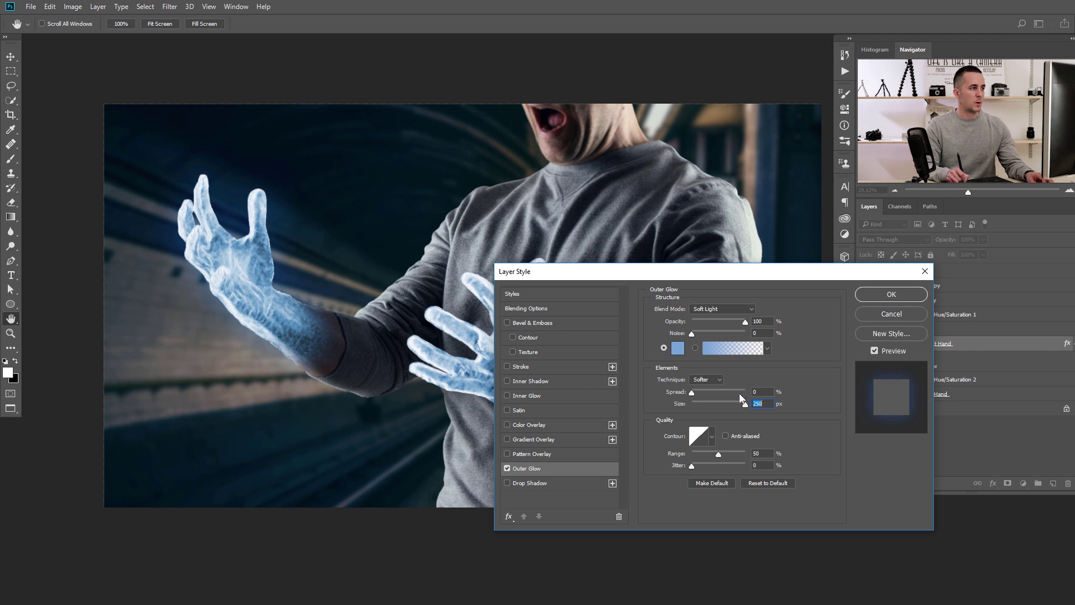
Try Overlay for the outer glow, and settle on the Screen blend mode at 31% opacity.
click(728, 311)
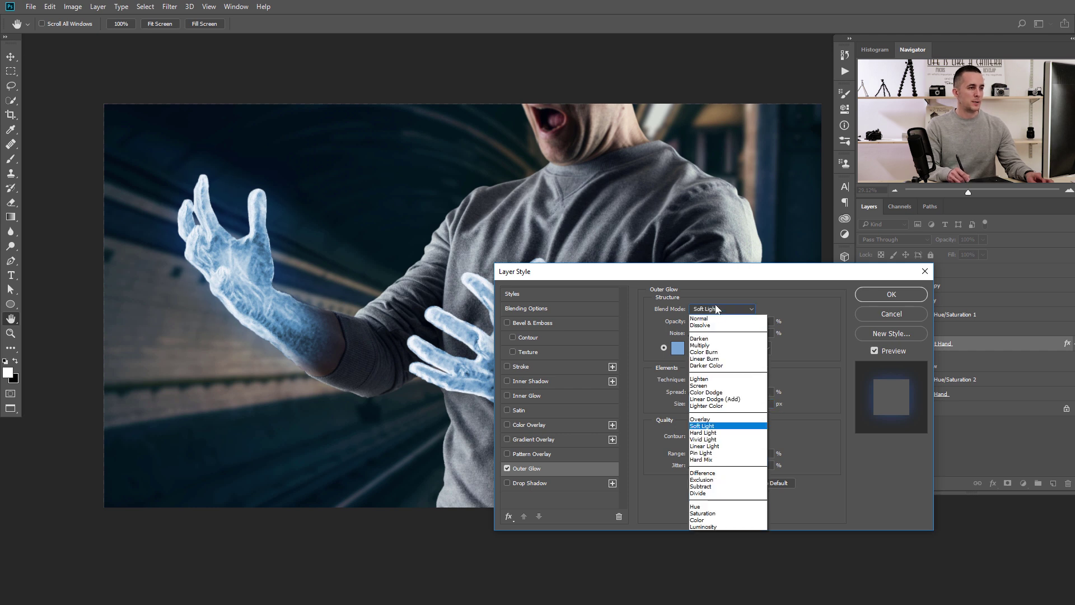
click(723, 417)
click(716, 309)
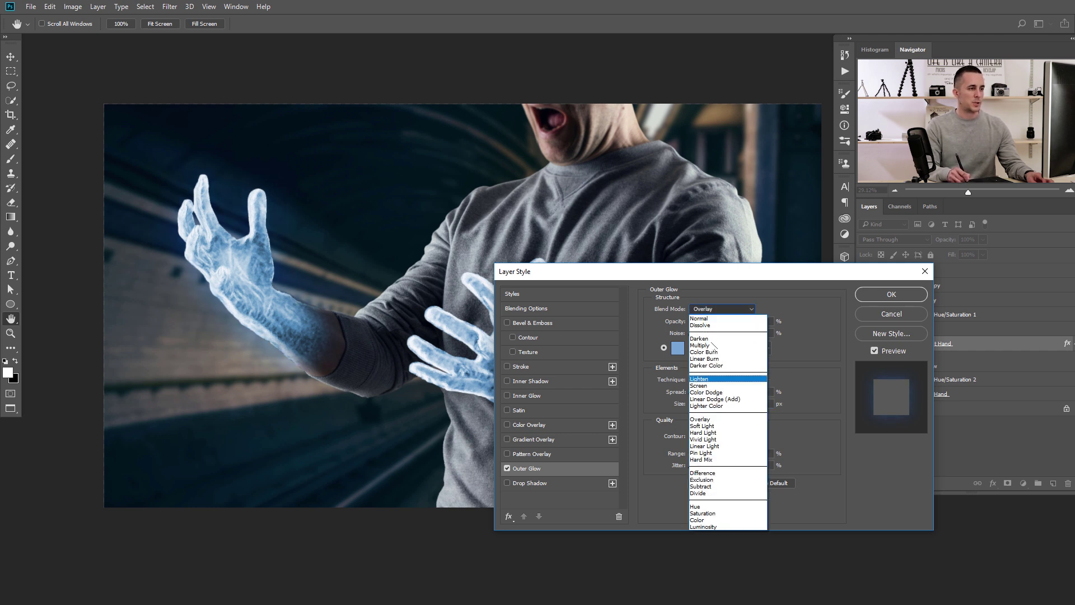
click(719, 386)
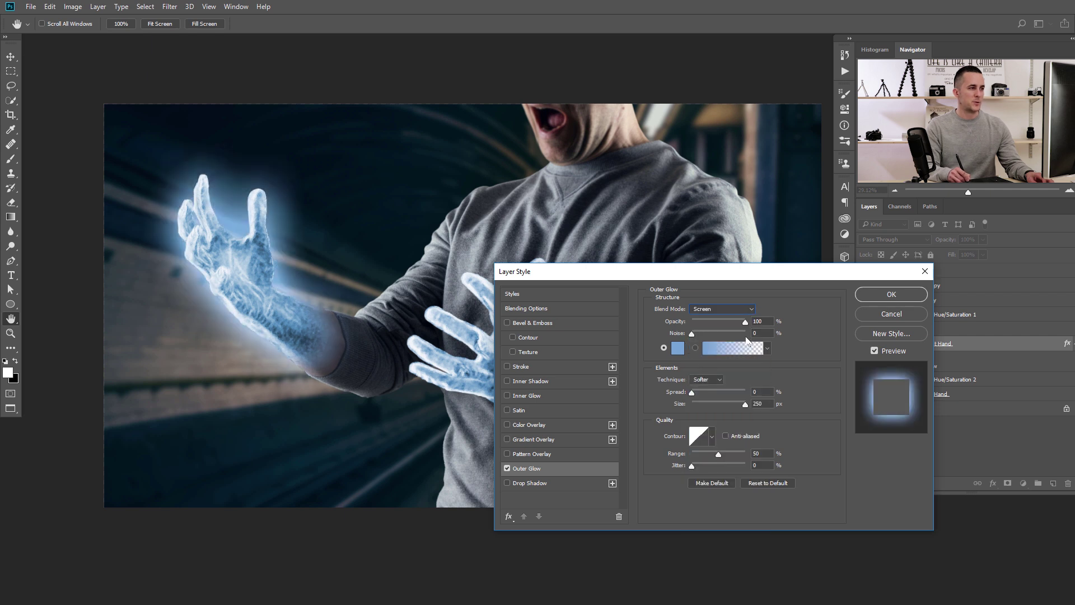
drag(744, 322, 711, 328)
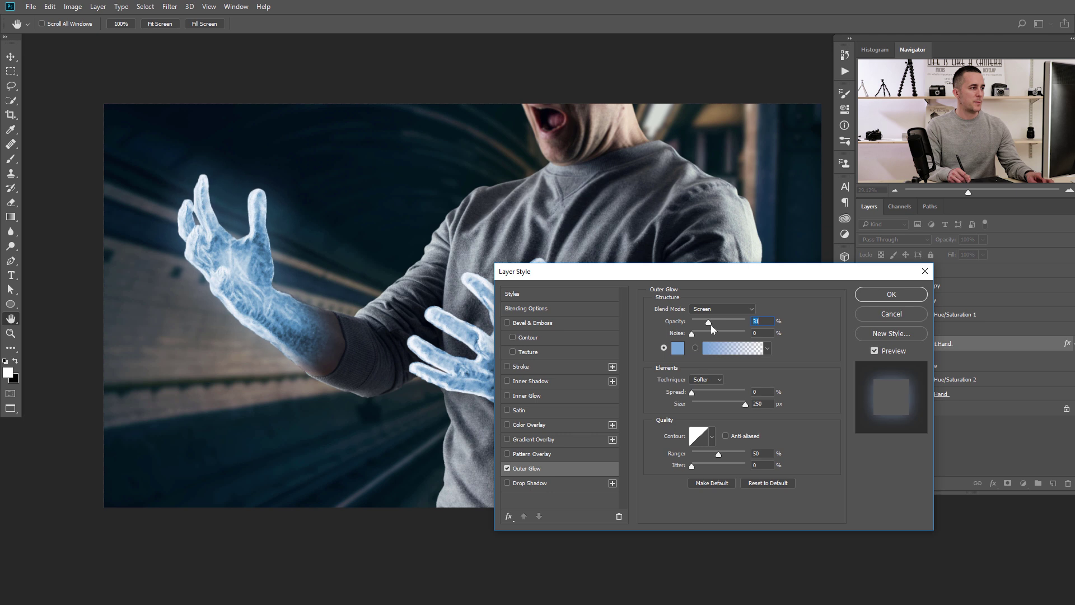
Compare the outer glow in Soft Light at a higher opacity, and return it to Screen at 31%.
click(717, 311)
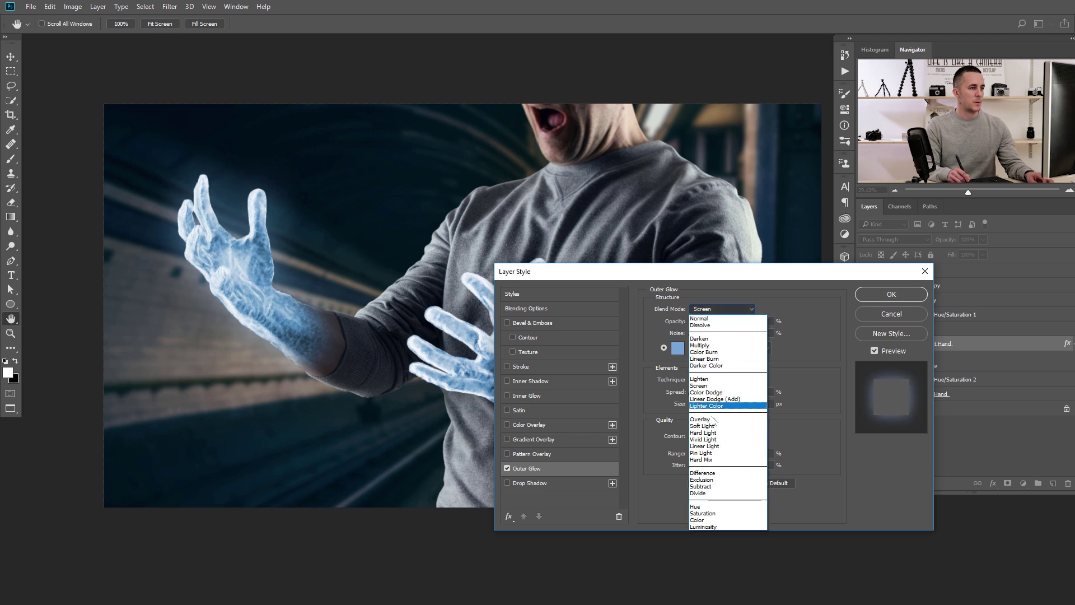
click(712, 422)
drag(710, 323, 769, 323)
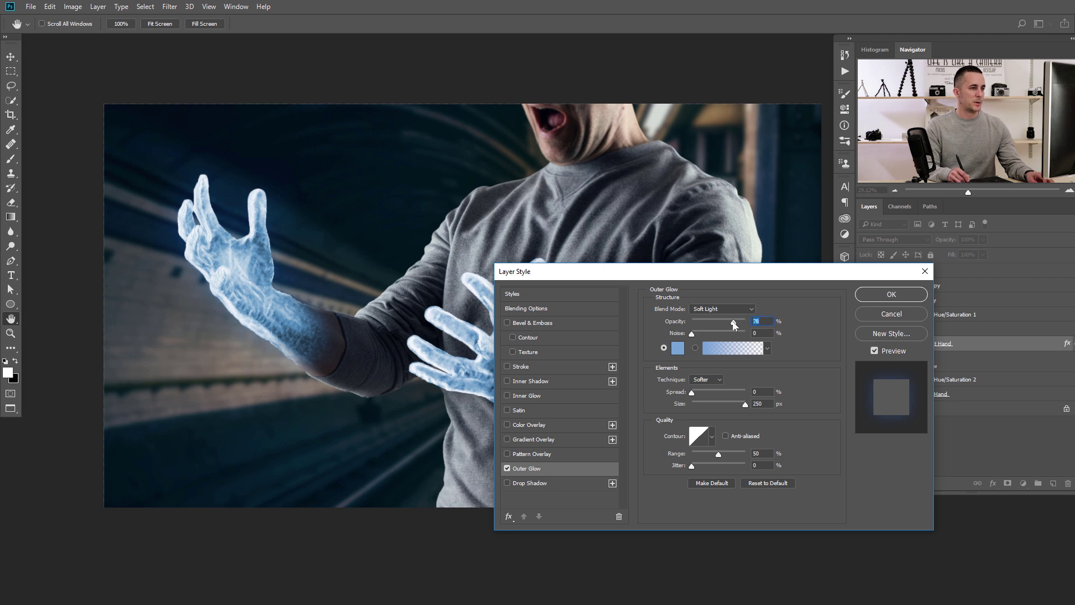
click(724, 310)
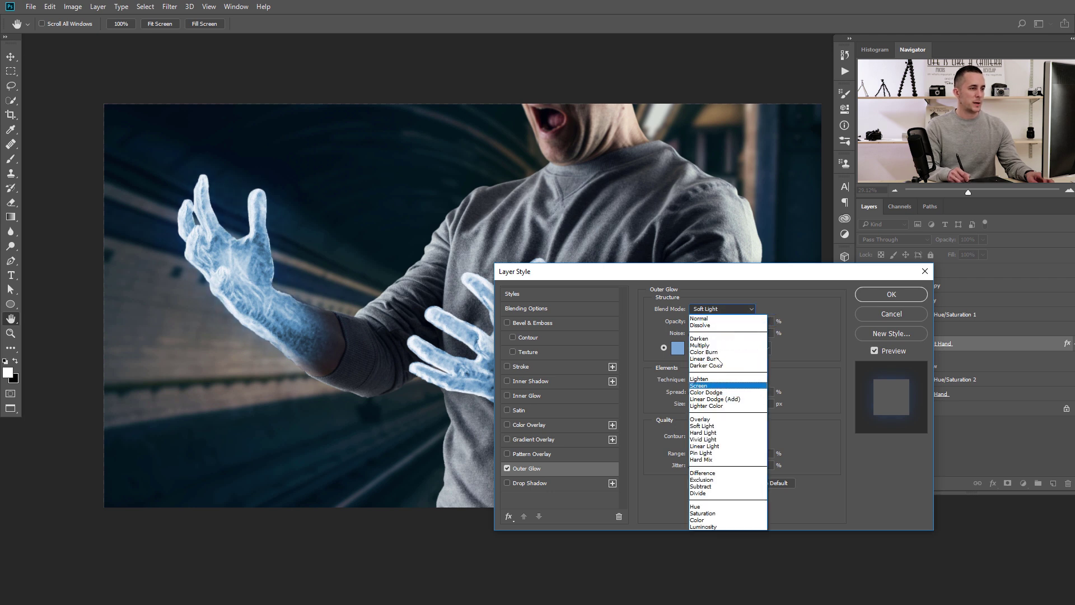
click(707, 385)
drag(726, 323, 709, 326)
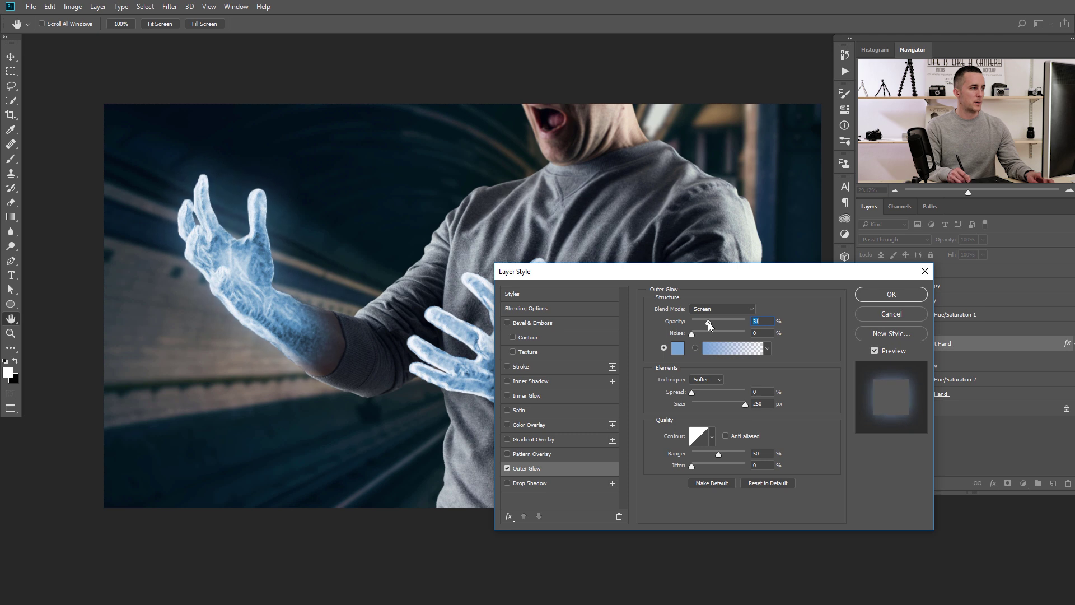
Add an Overlay Inner Glow to the Right Hand group with Center source, 76% opacity and a size of 166 px.
click(523, 393)
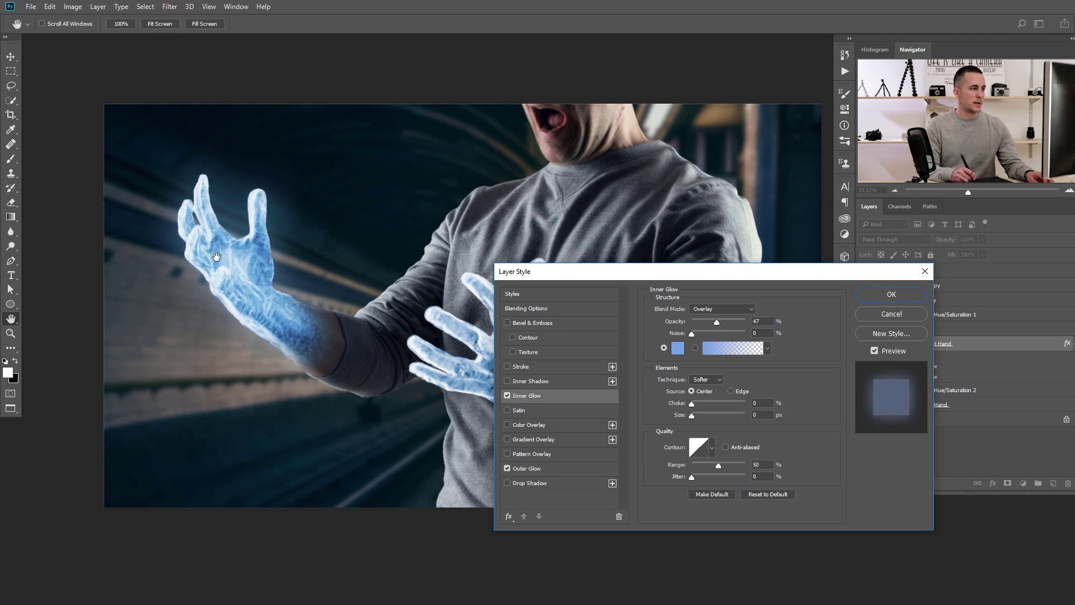
click(731, 392)
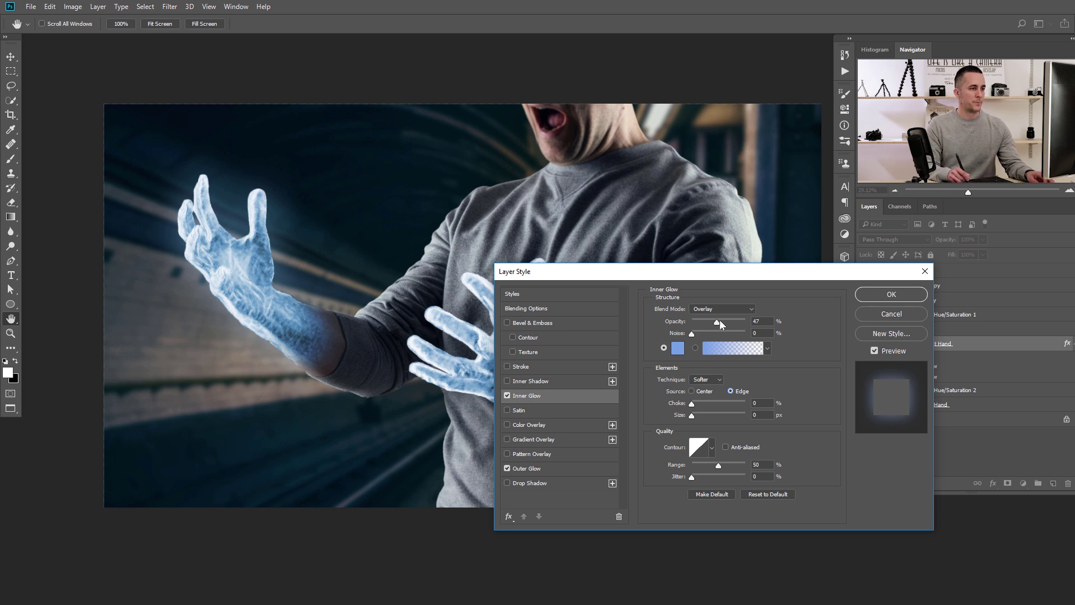
drag(694, 321, 757, 321)
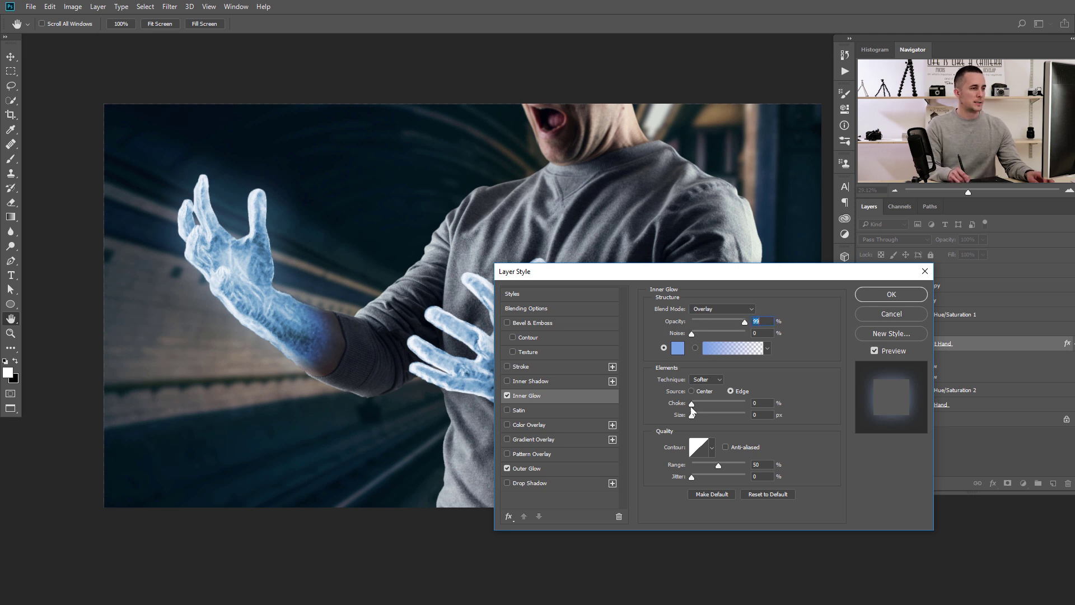
drag(696, 416, 740, 416)
drag(749, 321, 746, 321)
click(692, 391)
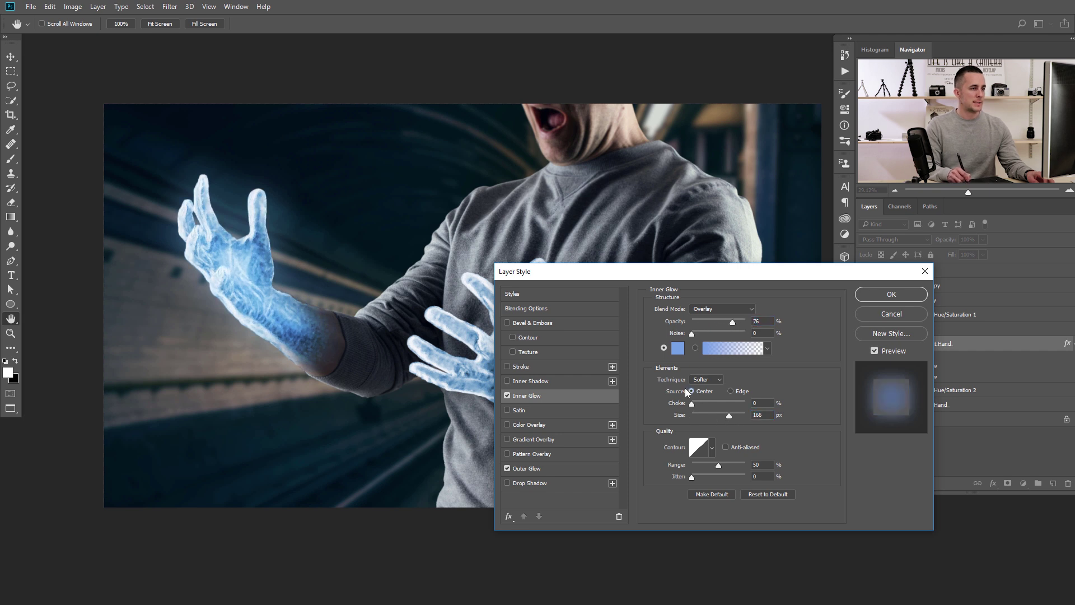
Refine the inner glow to a size of 106 px and a choke of 19%, adjust its opacity, and apply the layer style.
drag(722, 418, 745, 418)
click(727, 416)
mouse_move(692, 403)
mouse_down()
mouse_move(731, 404)
mouse_move(708, 414)
mouse_move(717, 418)
mouse_move(702, 403)
mouse_up()
click(736, 321)
click(876, 294)
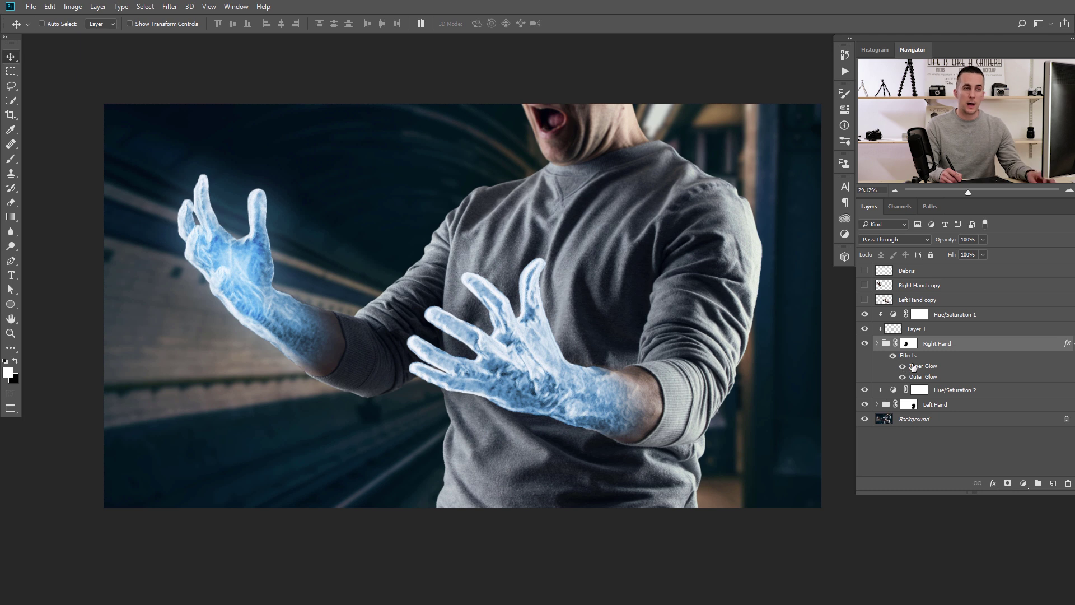
Copy the Right Hand group's effects onto the Left Hand group and set the copied Outer Glow's opacity to 34%.
drag(908, 358, 967, 410)
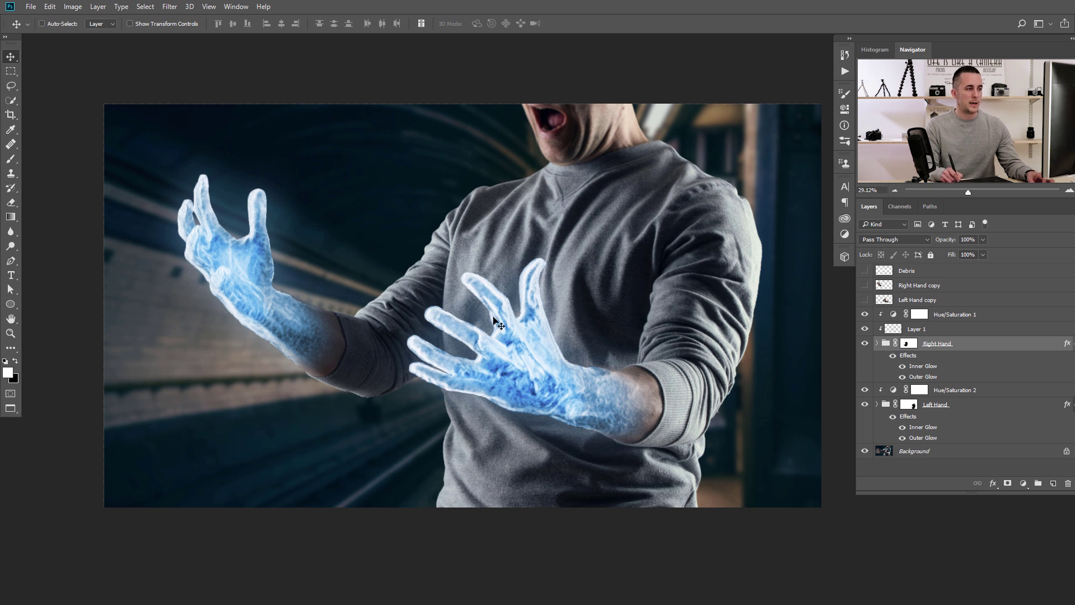
double_click(927, 439)
drag(659, 267, 188, 25)
click(37, 225)
click(36, 226)
click(36, 226)
drag(238, 82, 235, 83)
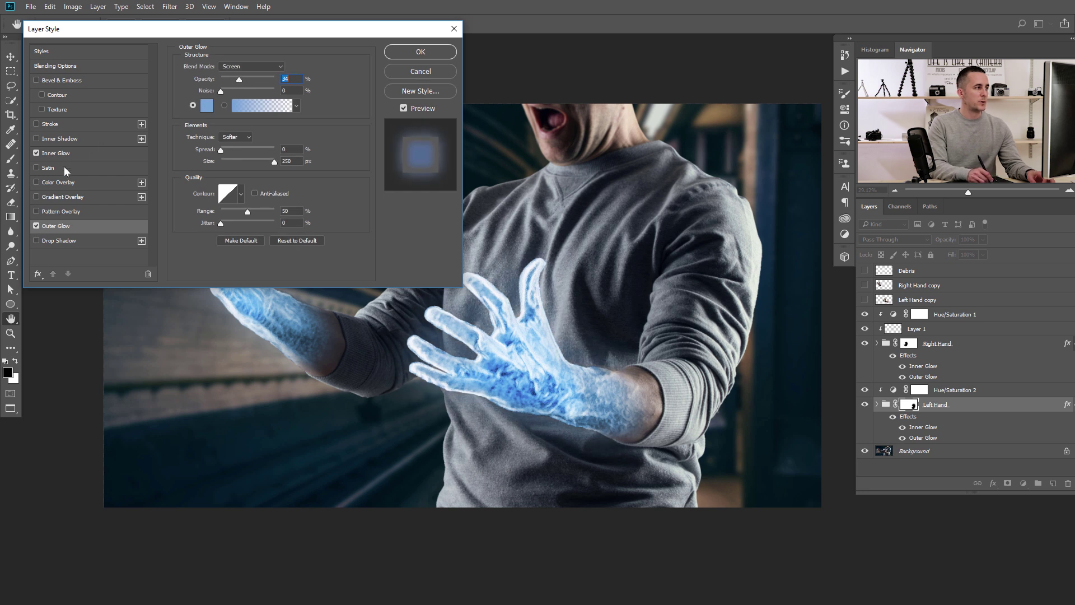
Set the Left Hand group's Inner Glow opacity to 51% and apply the layer style.
click(99, 152)
click(242, 84)
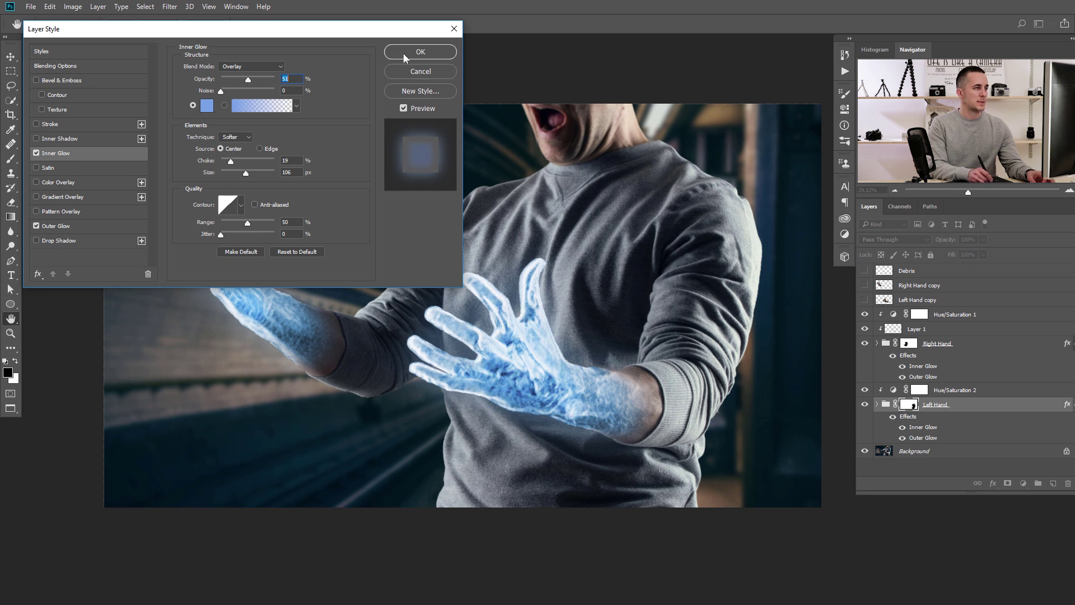
click(405, 53)
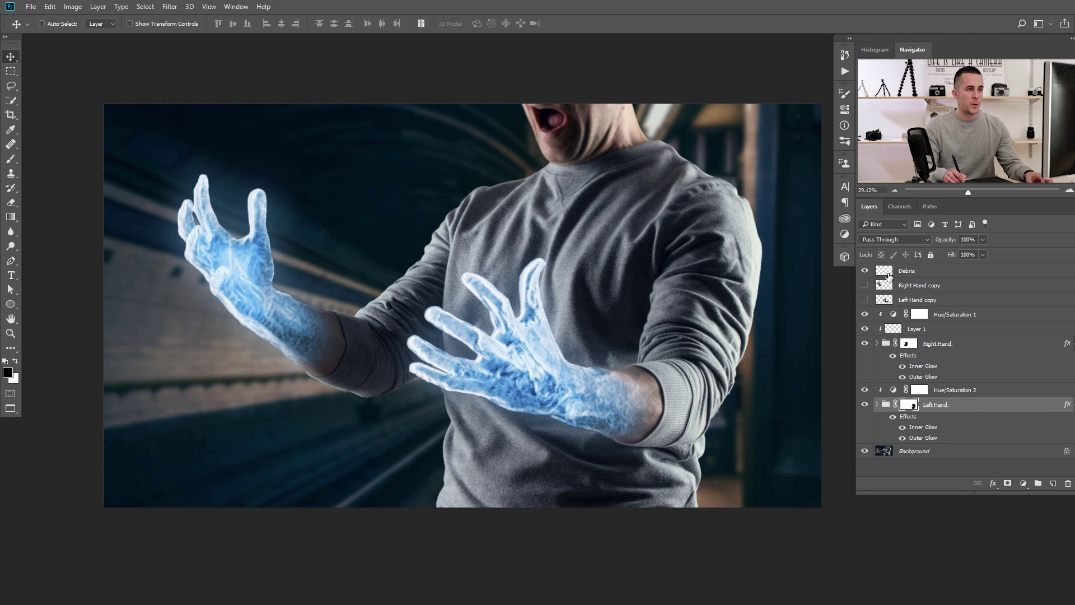
Select the Debris layer, position it over the man, and scale it down to about 58%.
click(888, 275)
key(x)
drag(593, 295, 582, 317)
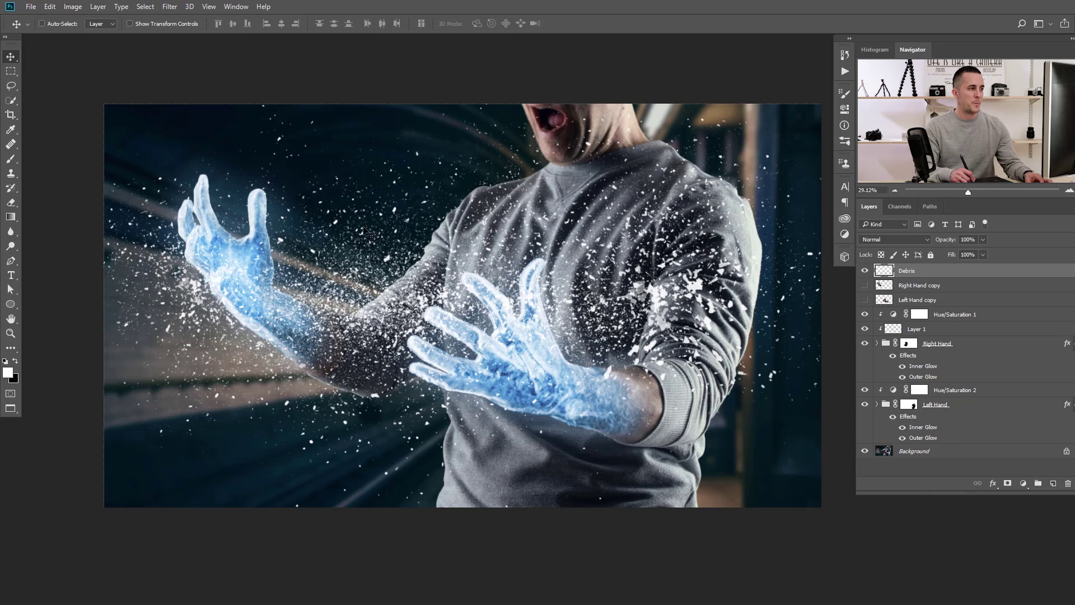
key(ctrl+t)
scroll(559, 222, down, 3)
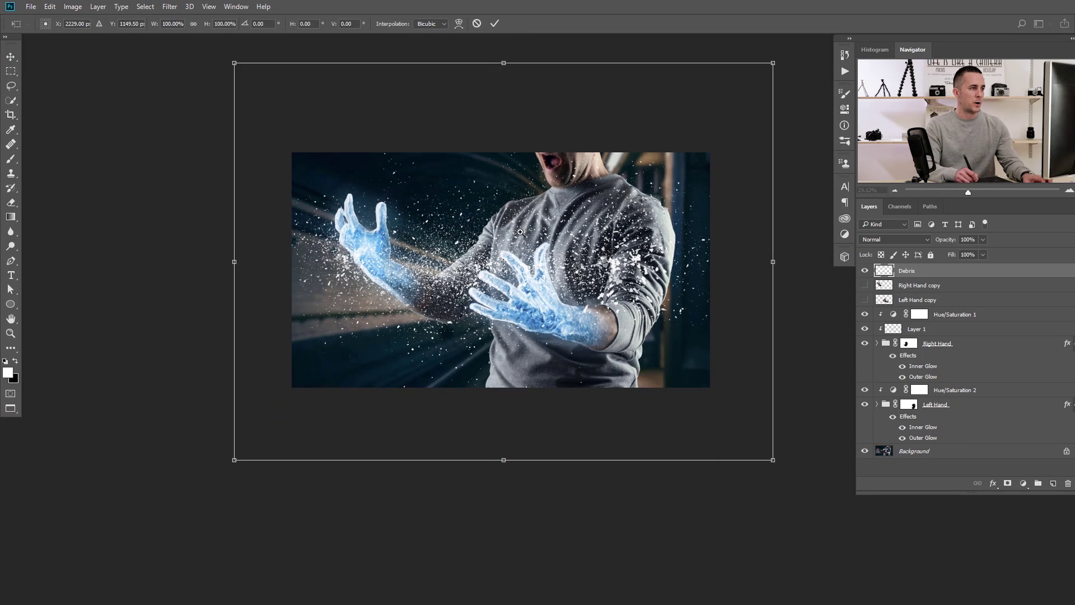
drag(742, 82, 629, 172)
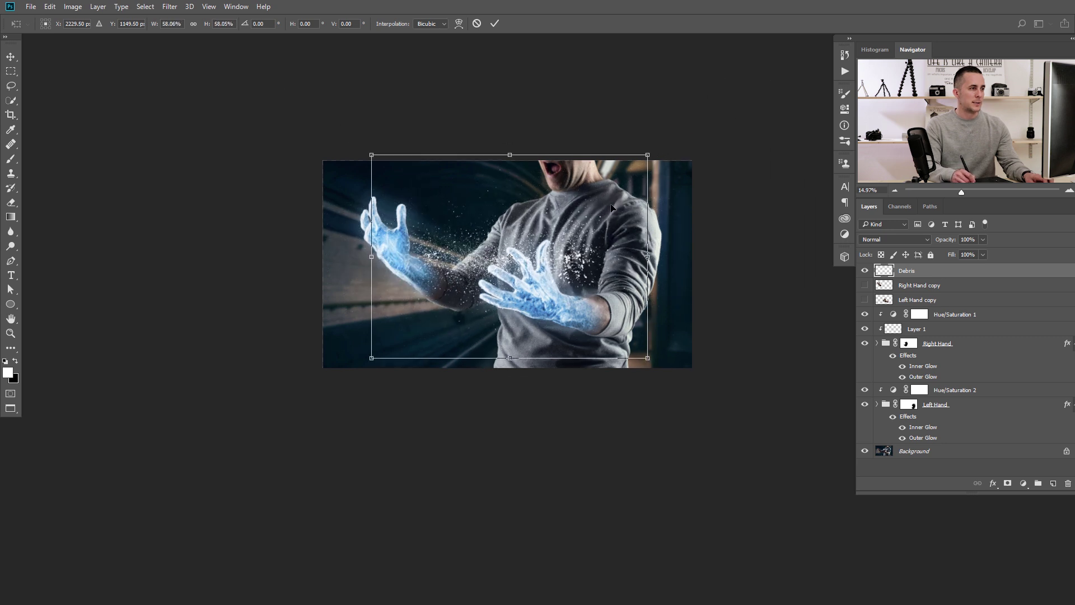
Rotate the shrunken debris clockwise, position it so the particles spread between the two hands, and apply the transformation.
scroll(572, 255, up, 3)
drag(719, 210, 728, 263)
drag(624, 275, 550, 275)
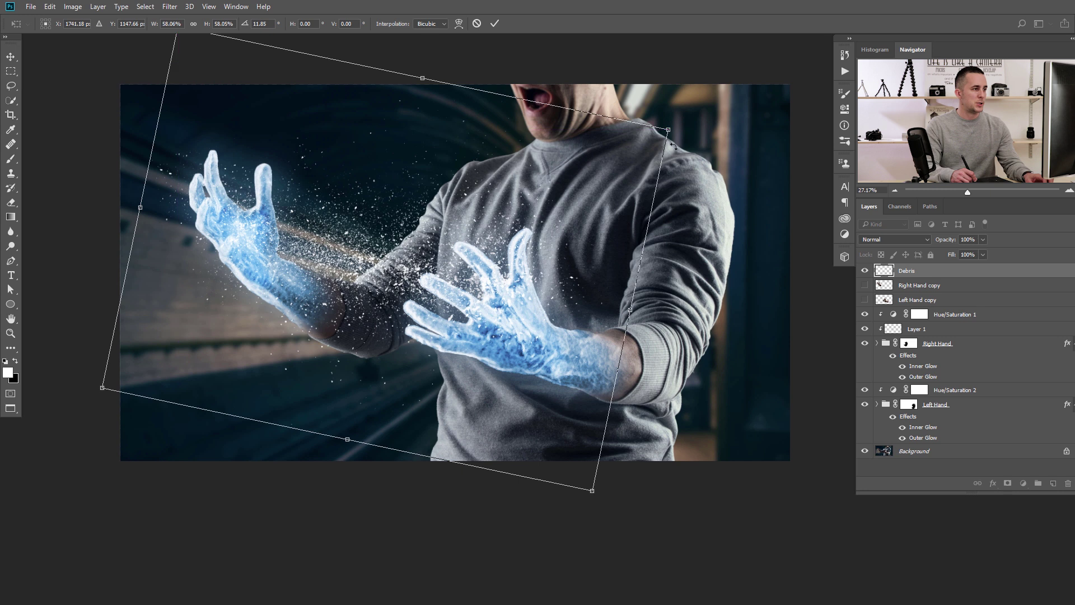
drag(681, 128, 707, 232)
drag(678, 167, 651, 170)
drag(585, 279, 586, 286)
drag(649, 174, 654, 171)
key(ctrl+h)
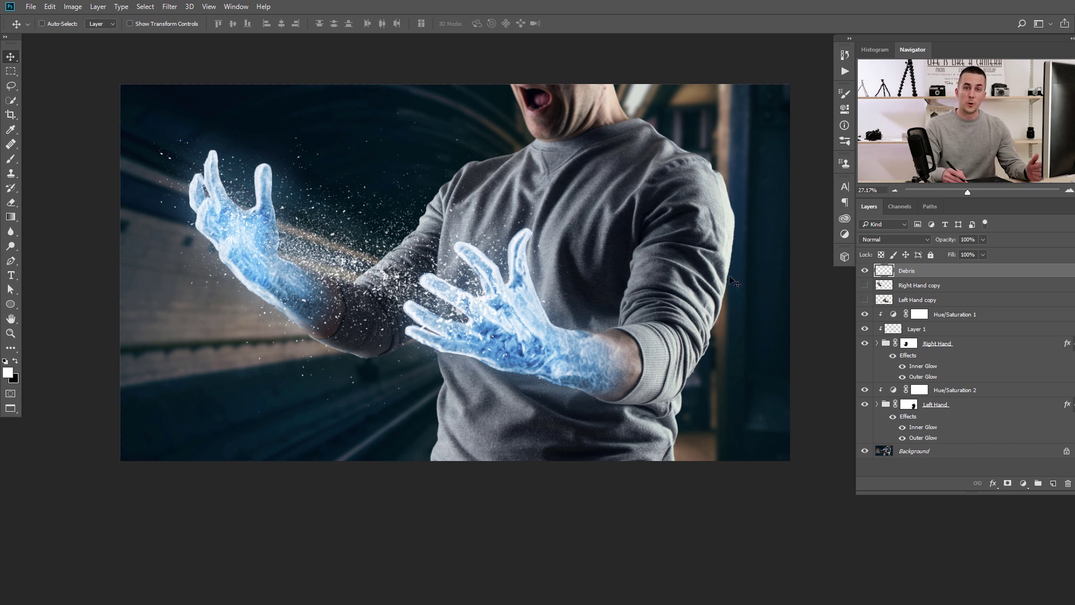
Load the Left Hand copy layer's outline as a selection and turn it into a layer mask on the Debris layer.
key(ctrl)
ctrl+click(884, 303)
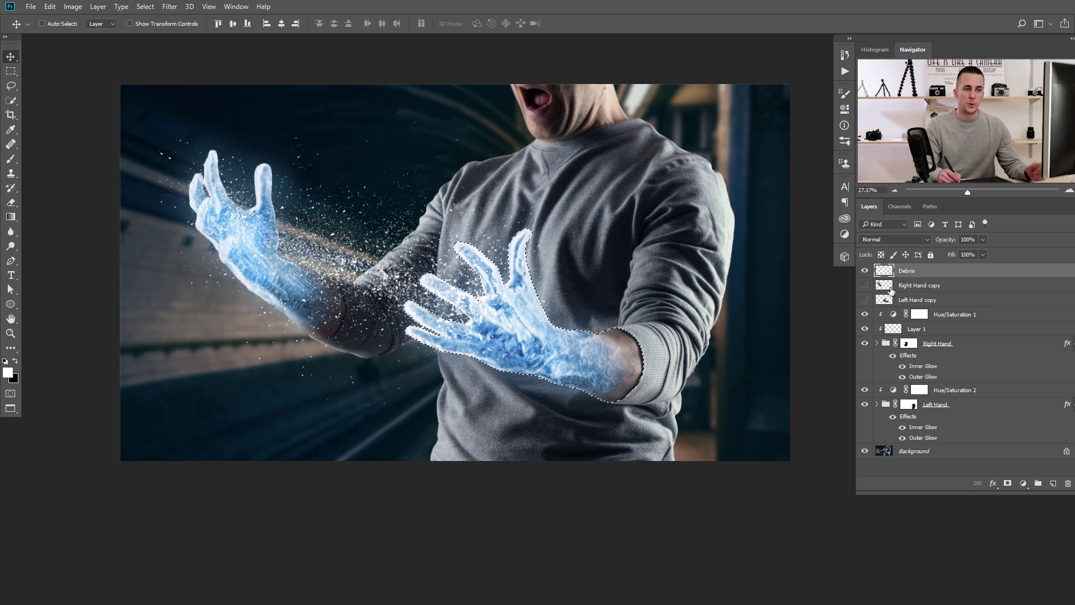
click(1008, 484)
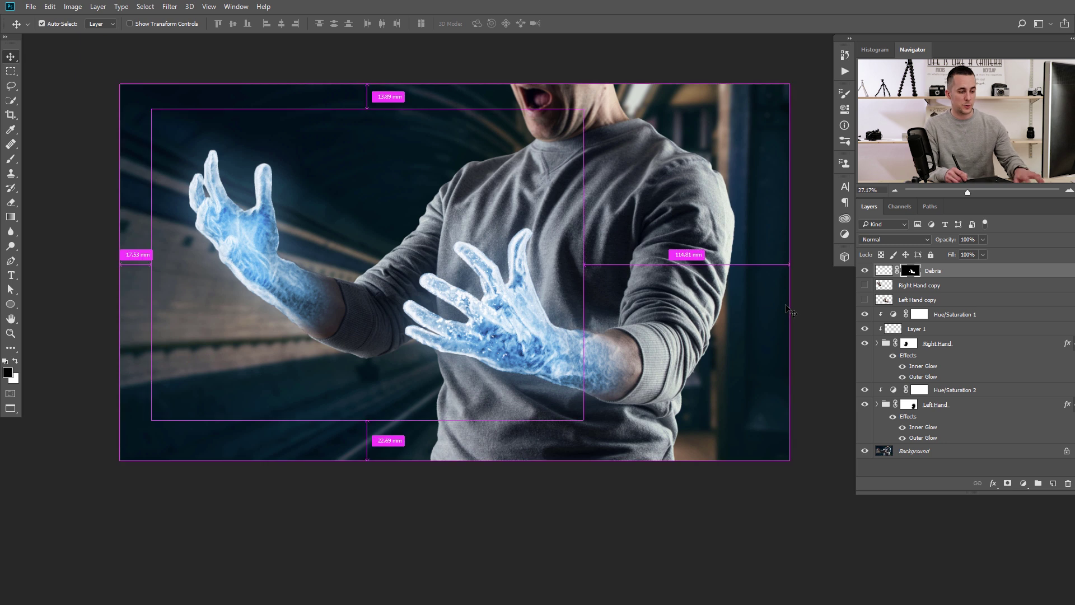
Invert the Debris layer's mask and compare the image with and without the debris.
key(ctrl+i)
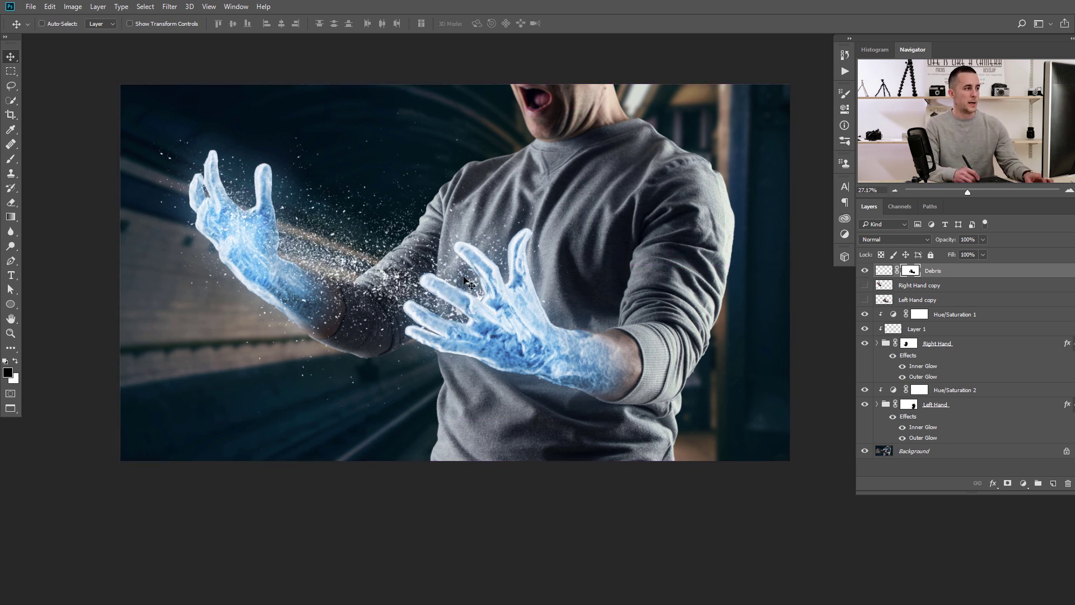
click(865, 272)
click(864, 272)
click(865, 272)
click(864, 272)
key(ctrl+minus)
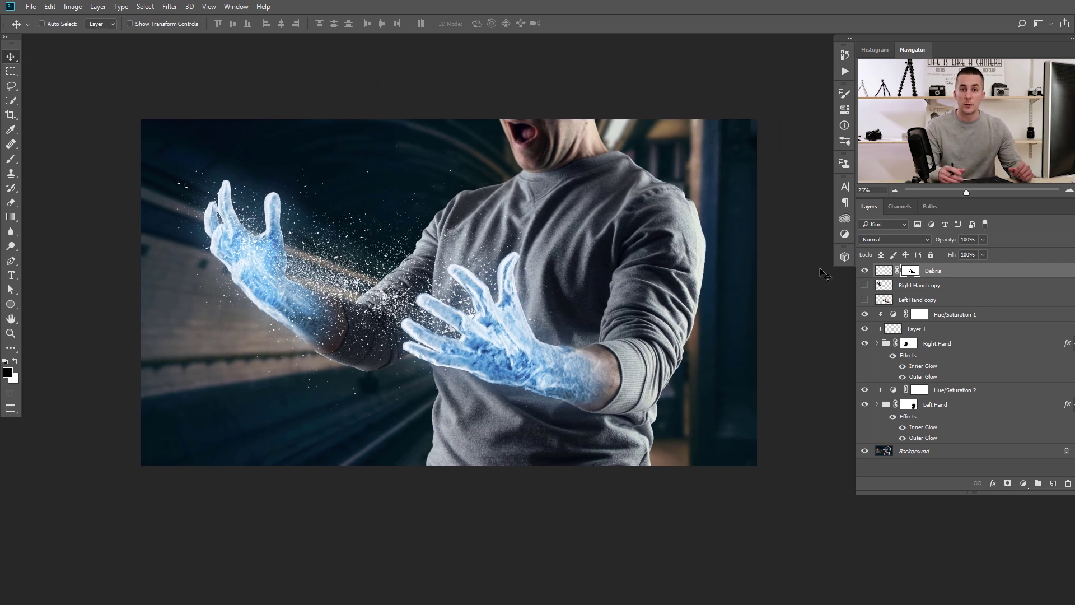
Stamp all visible layers into a new top layer and open it in the Camera Raw Filter.
key(x)
key(ctrl+shift+alt+e)
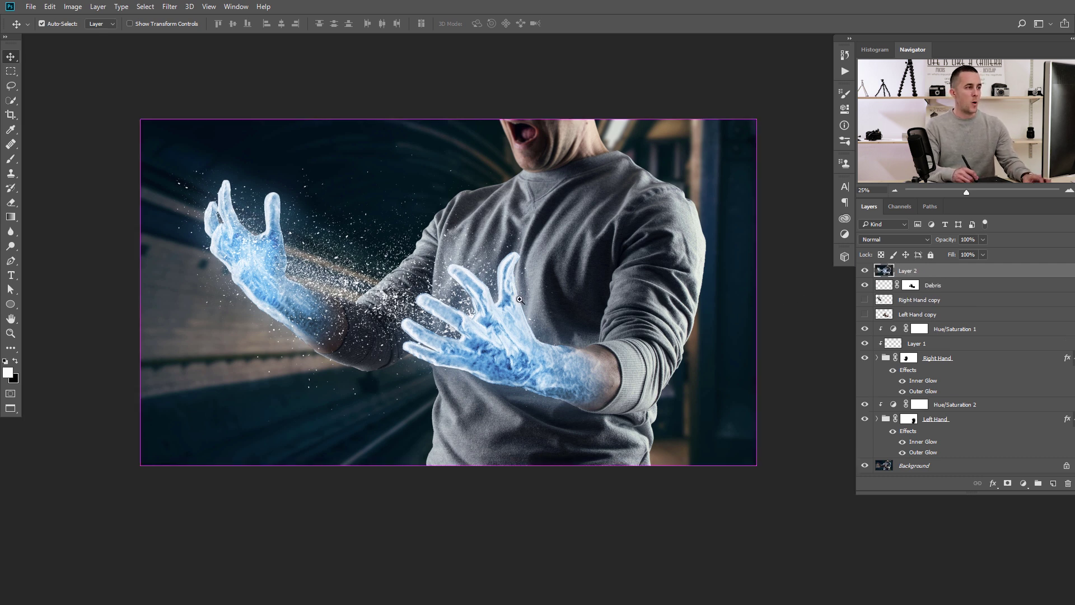
key(ctrl+plus)
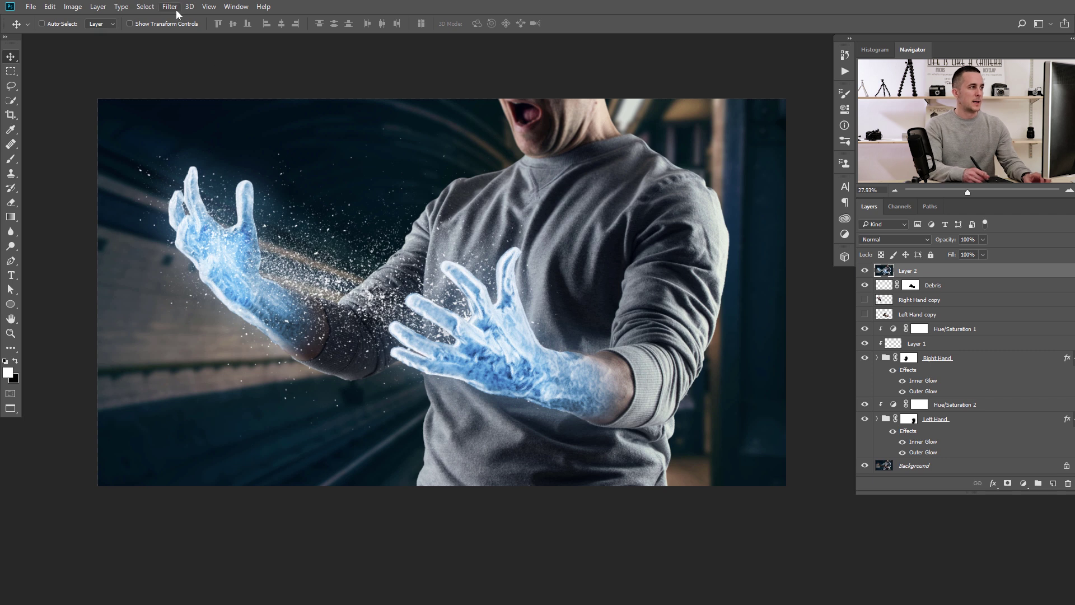
click(170, 6)
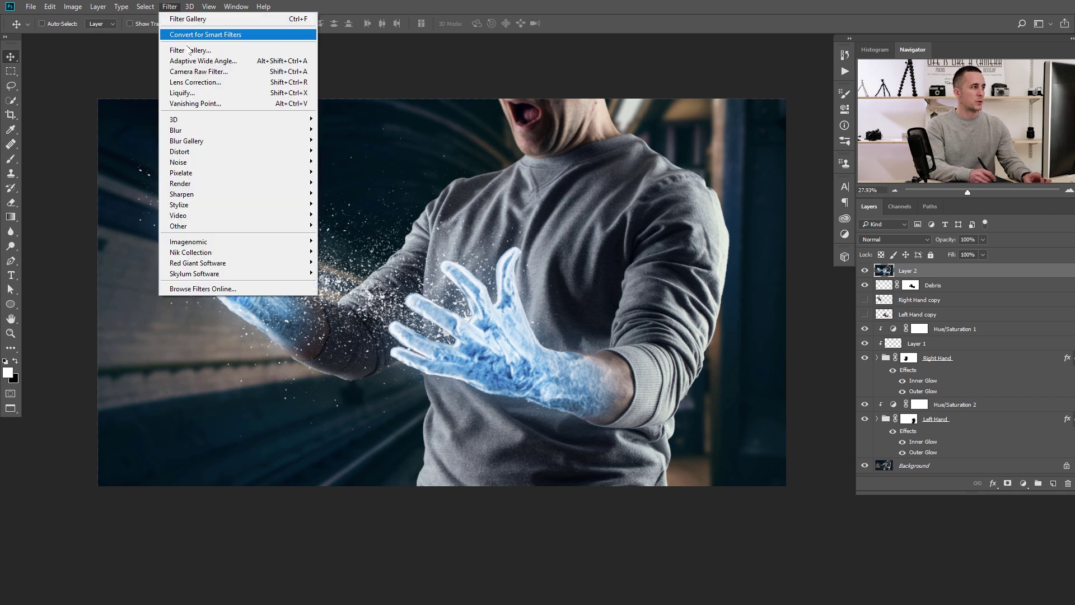
click(205, 72)
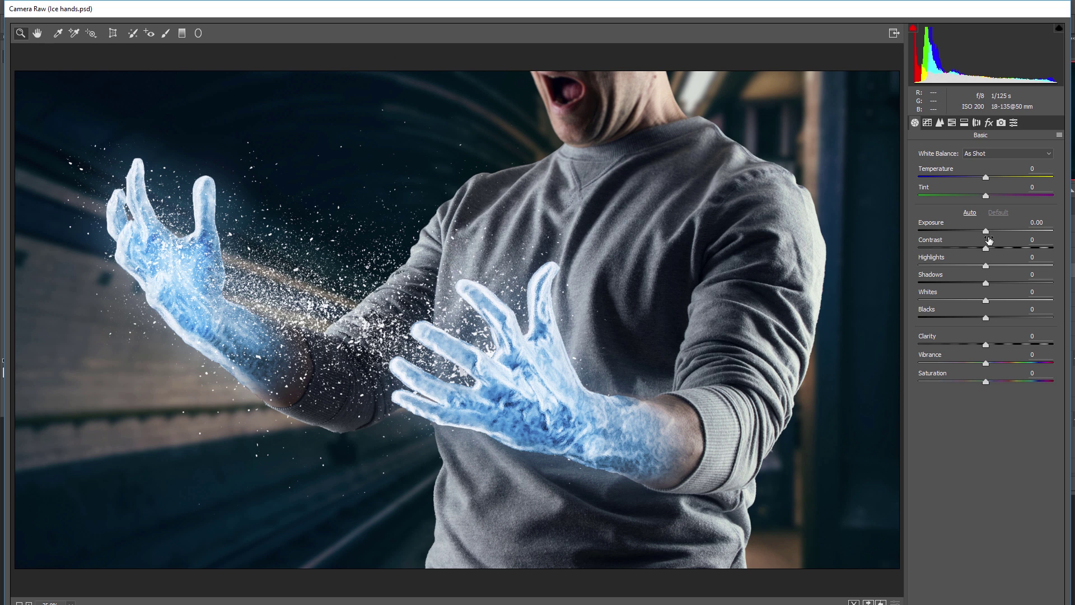
Set Exposure to -0.50, Shadows to +9, Clarity to +7, Vibrance to +6 and Saturation to -4.
drag(986, 230, 978, 230)
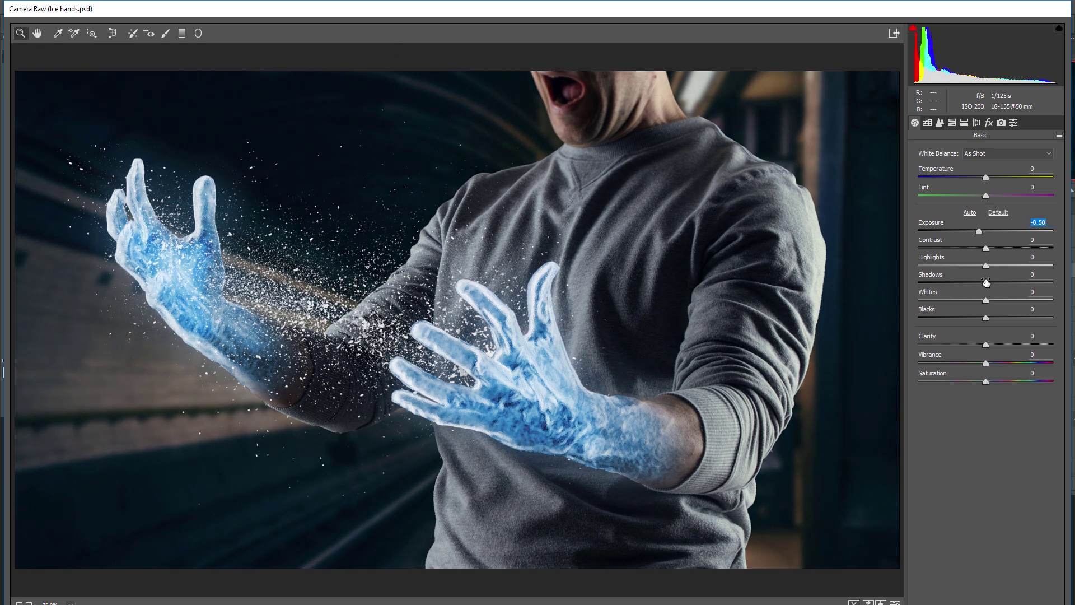
drag(988, 282, 992, 282)
drag(984, 343, 983, 379)
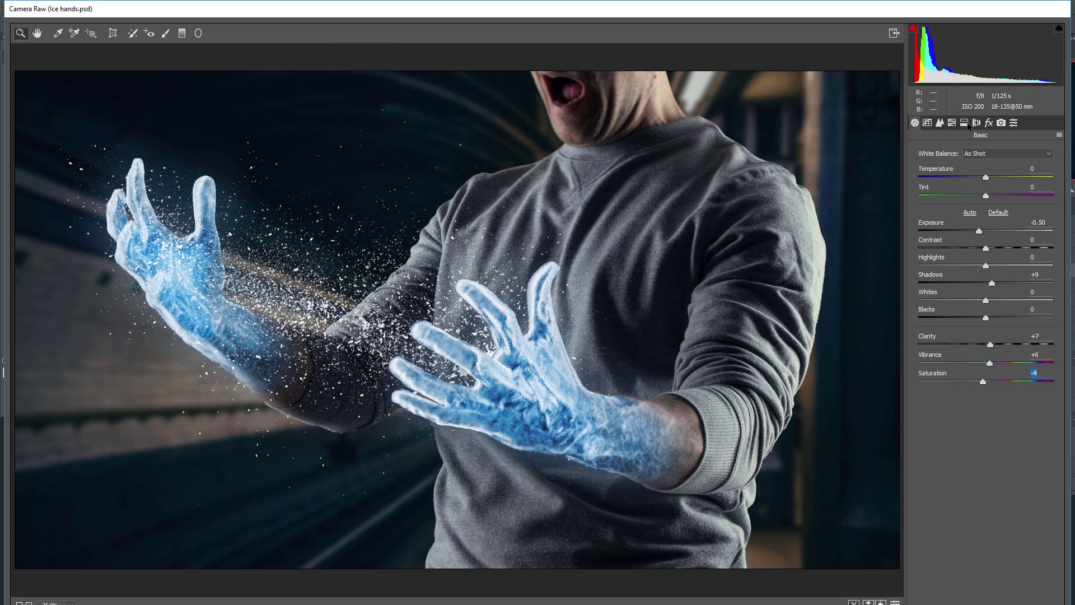
Set Dehaze to +19 and the post-crop vignetting amount to -24 with a slightly higher feather.
click(988, 124)
drag(986, 172, 997, 175)
mouse_move(988, 310)
mouse_down()
mouse_move(963, 312)
mouse_move(971, 318)
mouse_up()
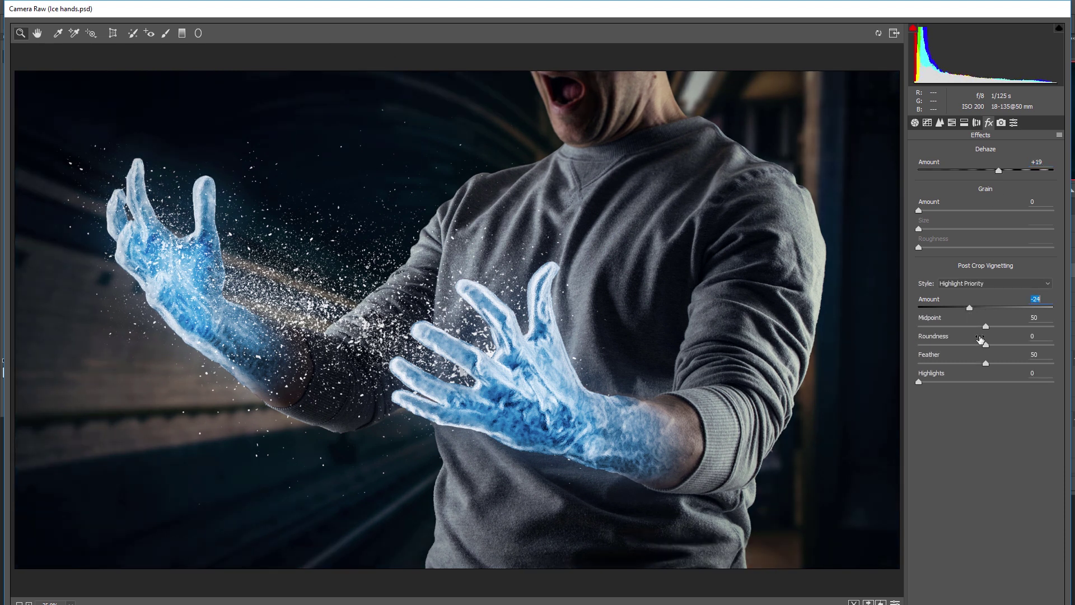
drag(986, 363, 993, 365)
Raise the sharpening amount slightly and tint the shadows blue with Split Toning at hue 219 and a low saturation.
click(939, 122)
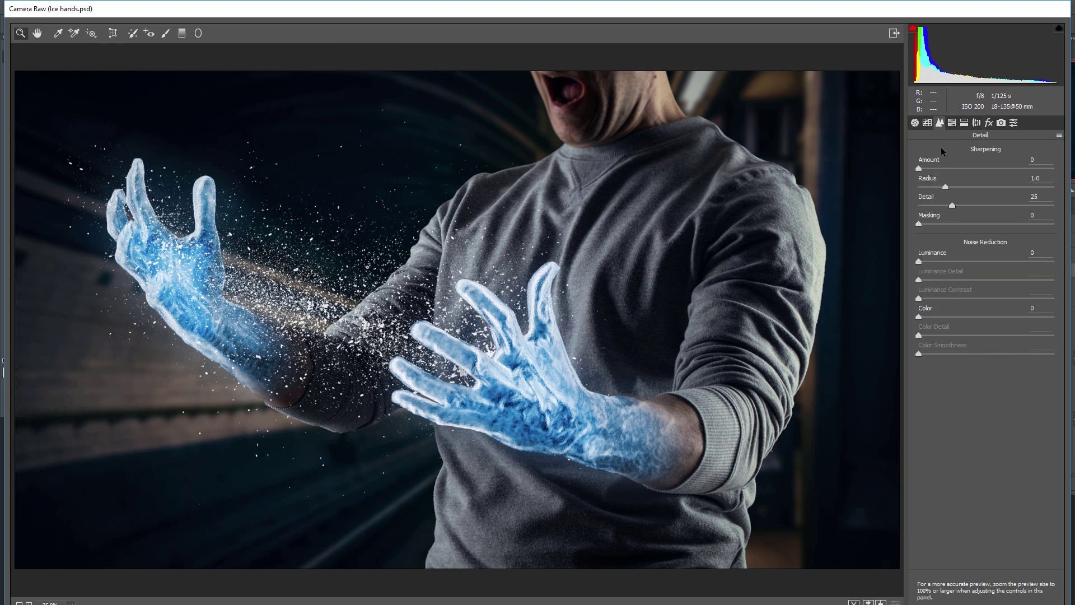
drag(919, 168, 934, 188)
click(915, 122)
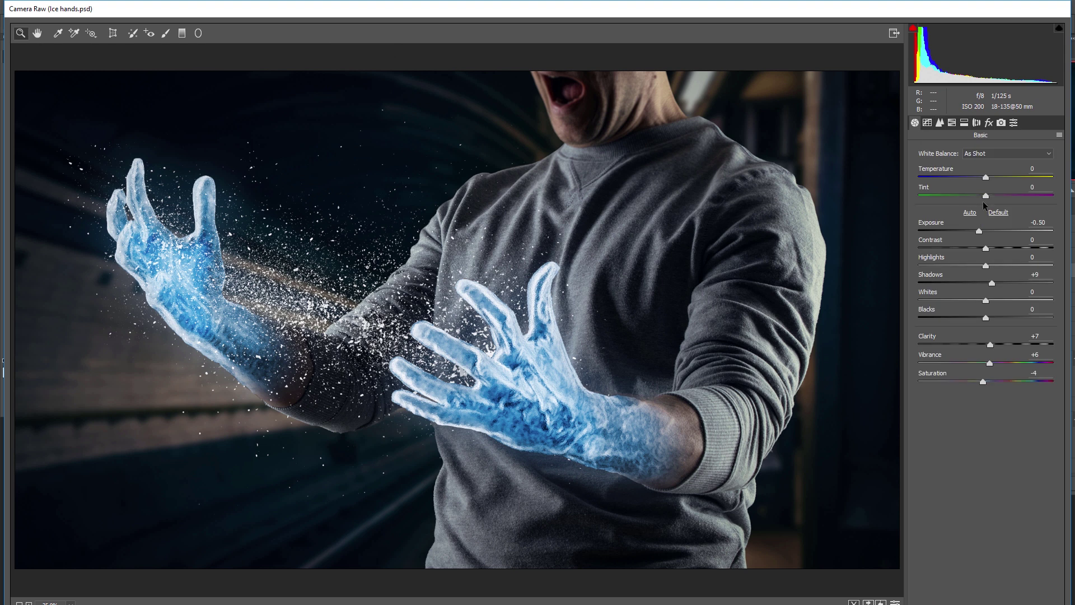
click(964, 123)
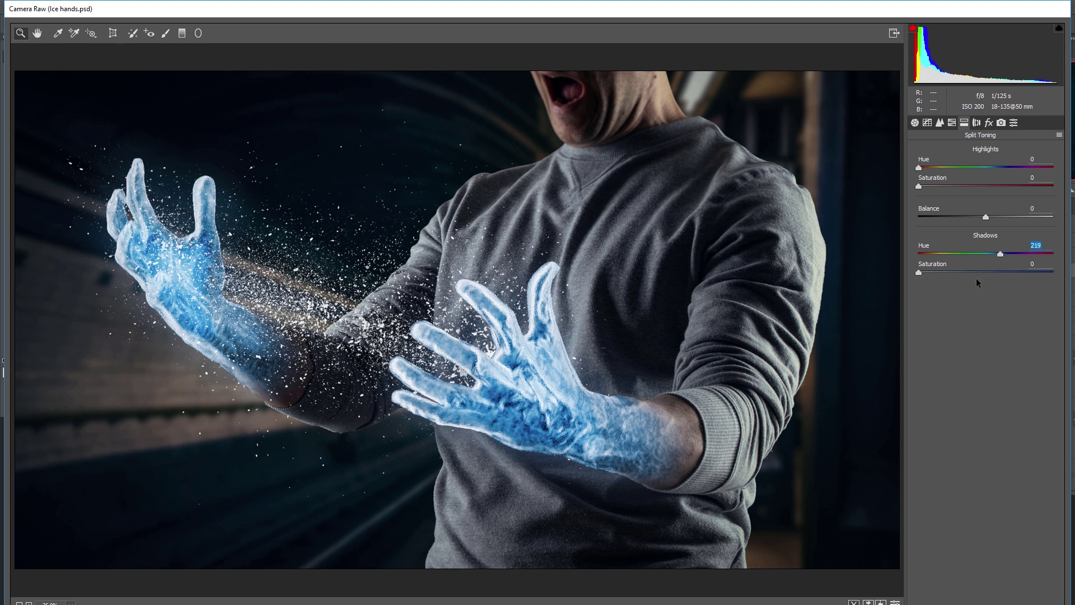
drag(975, 275, 939, 274)
Set Temperature to -2 and Shadows to +43, lower Blacks slightly, apply the filter, and compare the image with and without Layer 2.
click(914, 122)
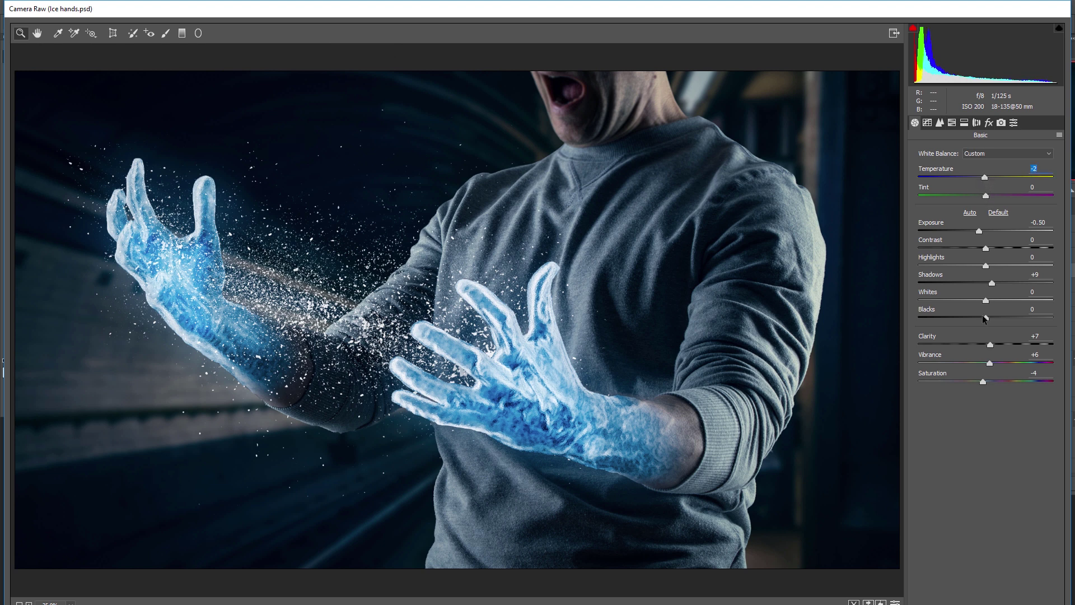
drag(983, 314, 1039, 280)
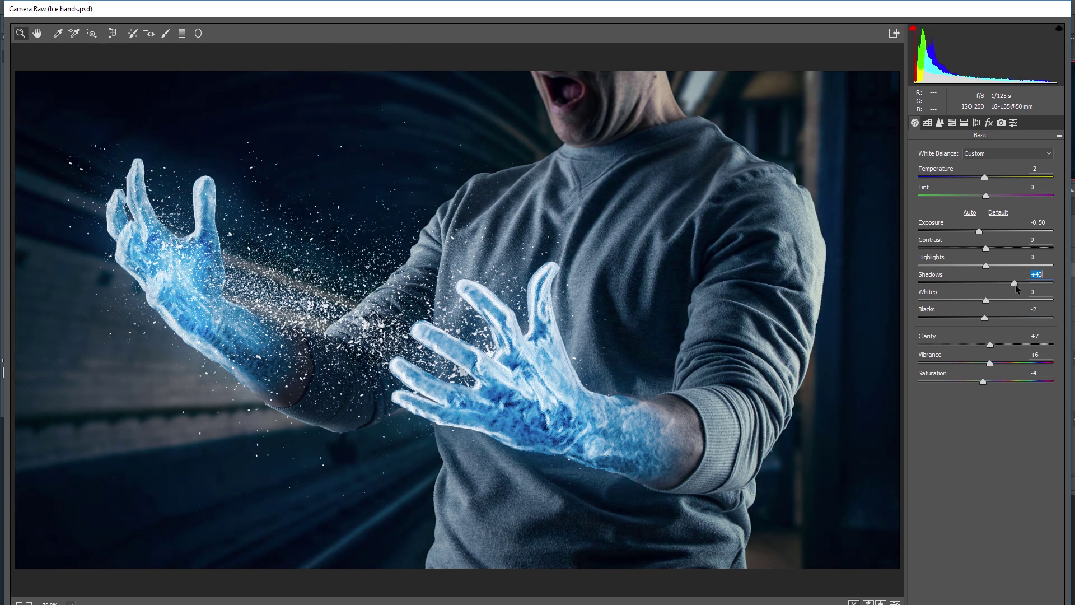
drag(985, 317, 984, 317)
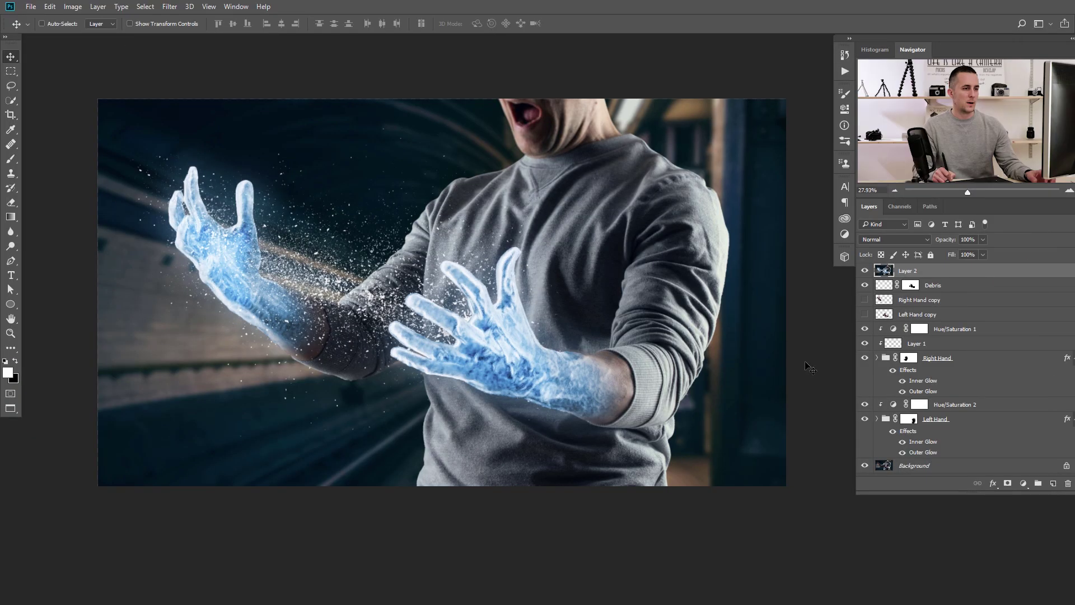
click(865, 271)
click(865, 271)
click(865, 271)
click(865, 271)
click(865, 271)
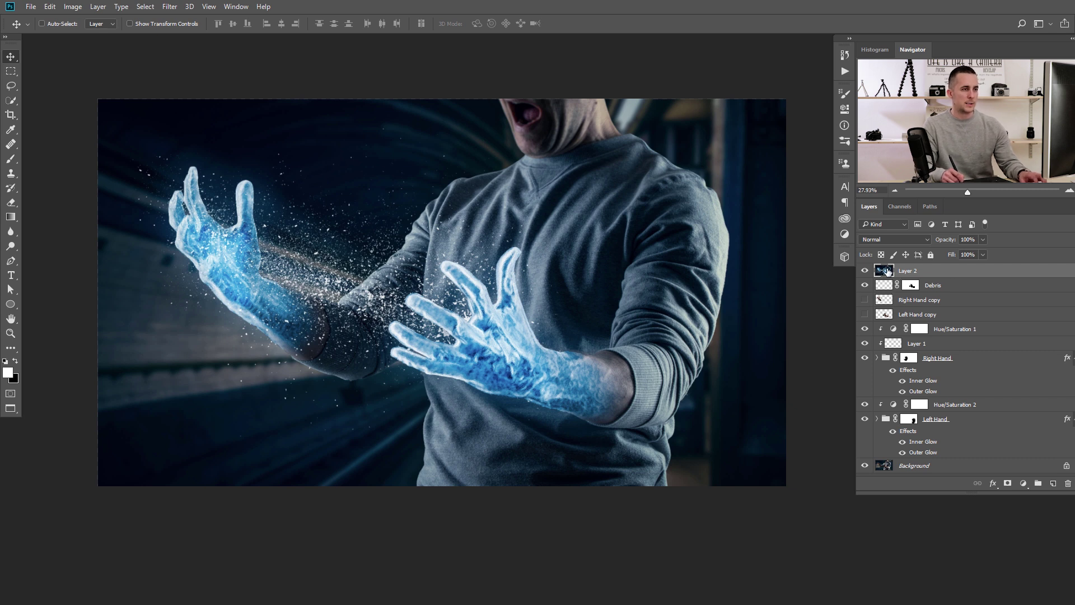
Duplicate Layer 2 and shift the copy's white balance temperature toward blue with the Camera Raw Filter.
key(ctrl+j)
click(170, 7)
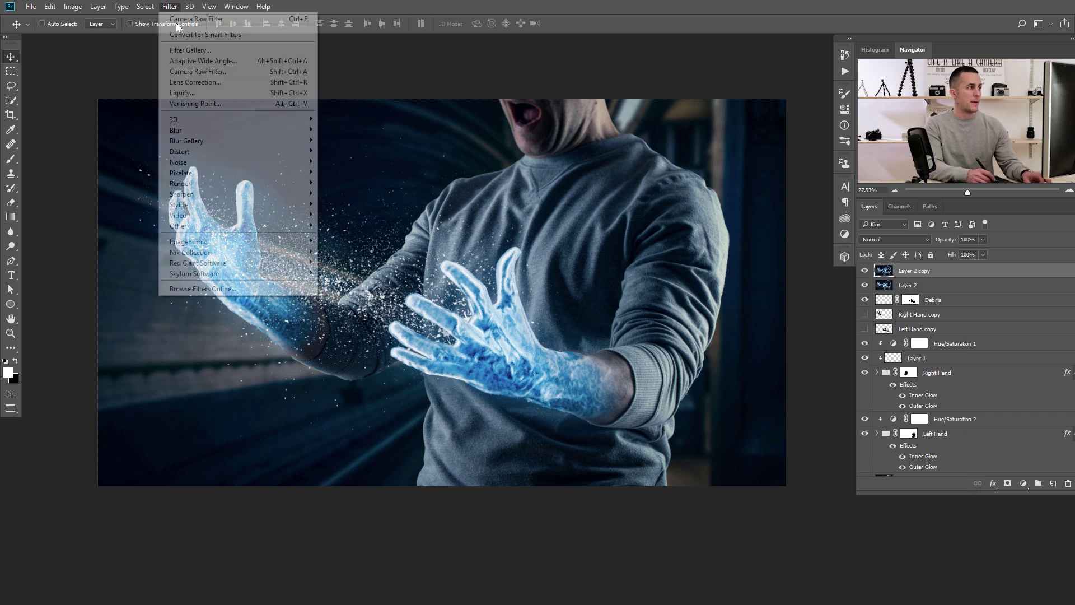
click(193, 71)
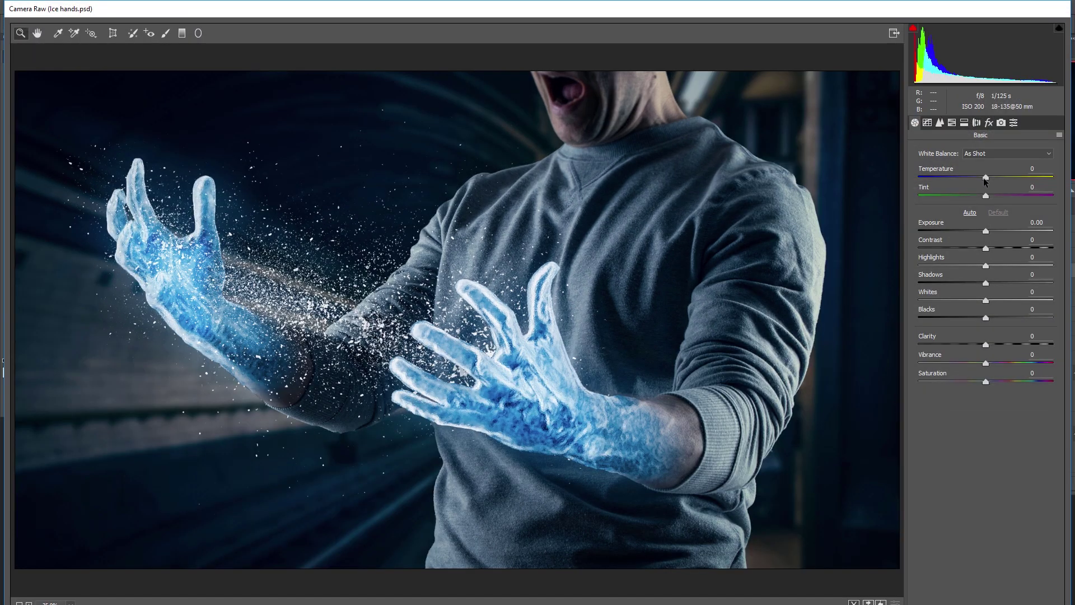
drag(973, 181, 972, 181)
click(969, 178)
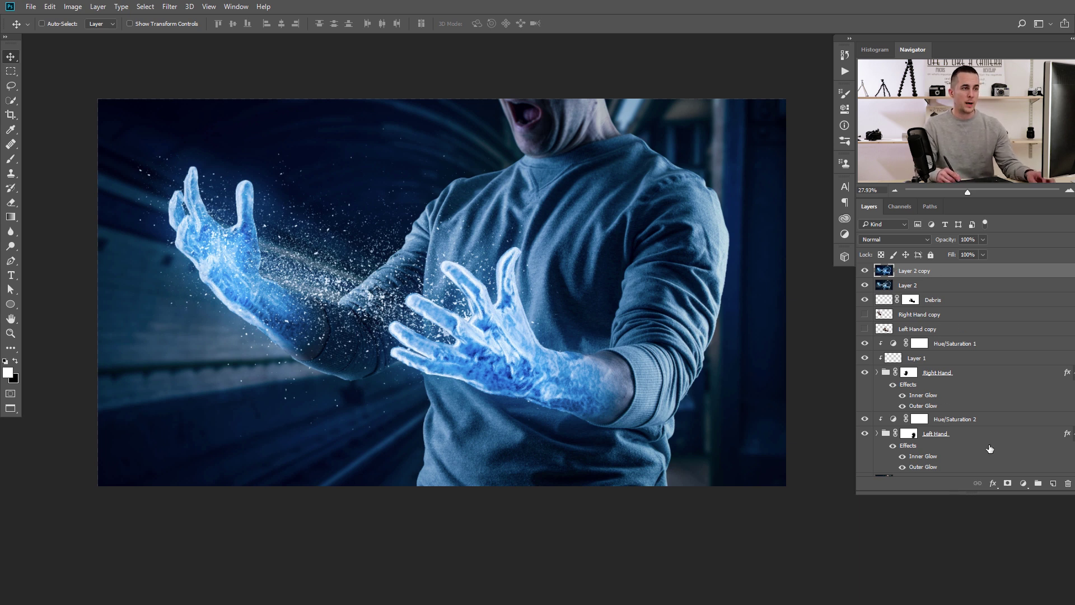
Hide Layer 2 copy with a black mask and reveal it around the front hand using a 700 px white brush at 30% opacity.
alt+click(1008, 485)
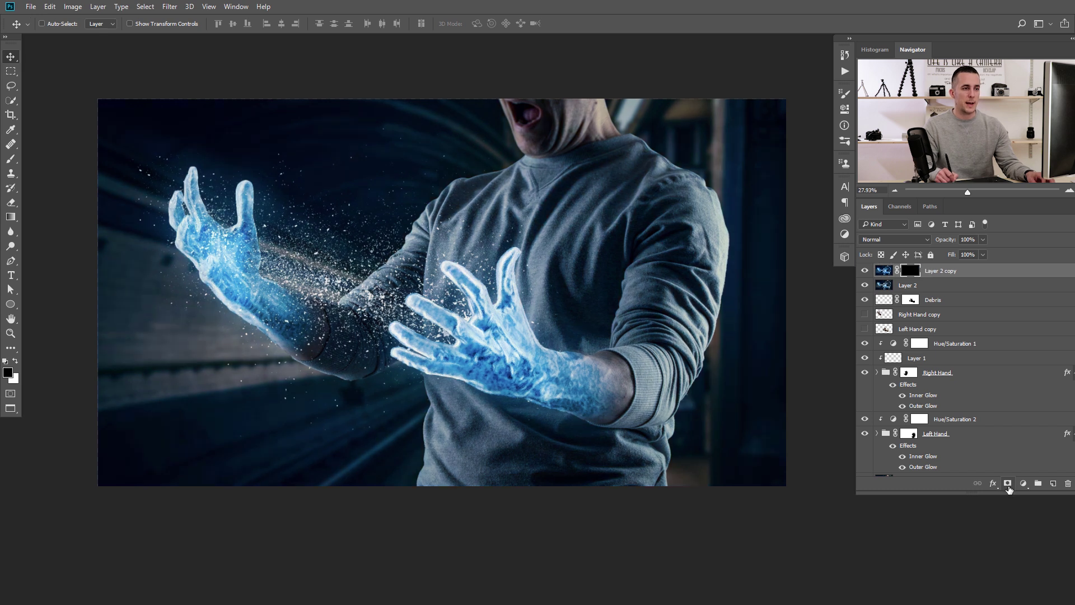
drag(515, 277, 542, 290)
key(b)
key(x)
key(bracketright)
key(bracketright)
key(bracketright)
key(bracketright)
key(bracketright)
key(3)
mouse_move(476, 257)
mouse_down()
mouse_move(428, 265)
mouse_move(395, 308)
mouse_move(414, 376)
mouse_move(468, 437)
mouse_move(407, 389)
mouse_move(458, 400)
mouse_move(546, 294)
mouse_move(524, 292)
mouse_up()
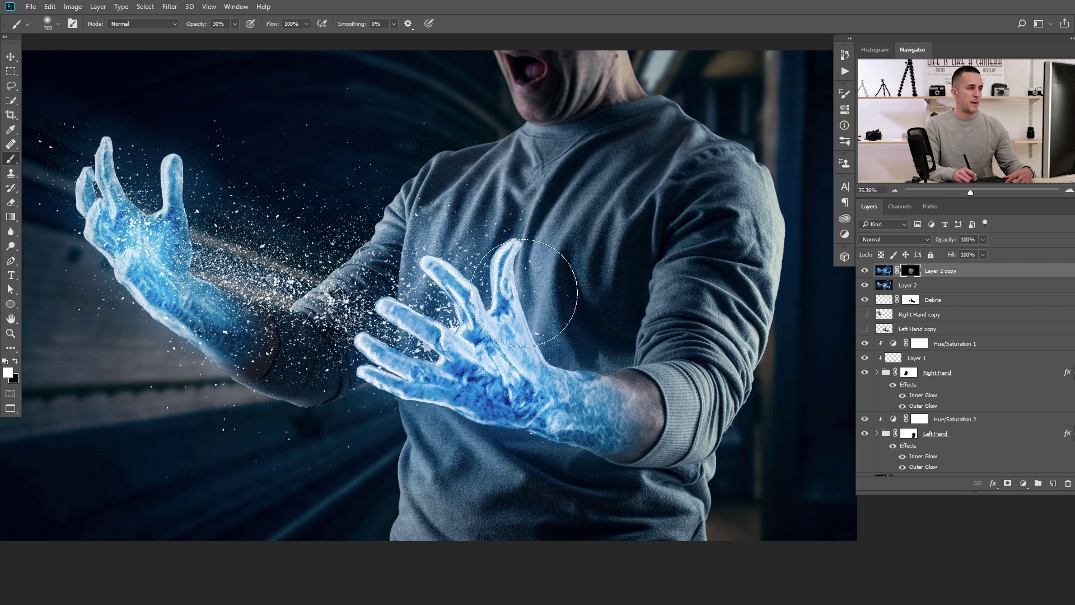
Paint white on the Layer 2 copy mask over the raised hand and its forearm to reveal the blue tint there.
mouse_move(252, 347)
mouse_down()
mouse_move(288, 378)
mouse_move(303, 308)
mouse_move(313, 314)
mouse_move(307, 376)
mouse_move(162, 277)
mouse_move(122, 206)
mouse_move(128, 182)
mouse_move(233, 306)
mouse_move(319, 373)
mouse_move(299, 380)
mouse_move(421, 399)
mouse_move(450, 431)
mouse_move(491, 422)
mouse_move(530, 346)
mouse_move(532, 289)
mouse_move(495, 279)
mouse_move(411, 292)
mouse_move(407, 362)
mouse_move(479, 412)
mouse_move(517, 388)
mouse_move(531, 284)
mouse_move(517, 249)
mouse_move(439, 271)
mouse_move(335, 337)
mouse_move(476, 404)
mouse_move(527, 344)
mouse_move(477, 252)
mouse_move(414, 313)
mouse_move(215, 268)
mouse_move(275, 323)
mouse_move(257, 249)
mouse_move(185, 280)
mouse_up()
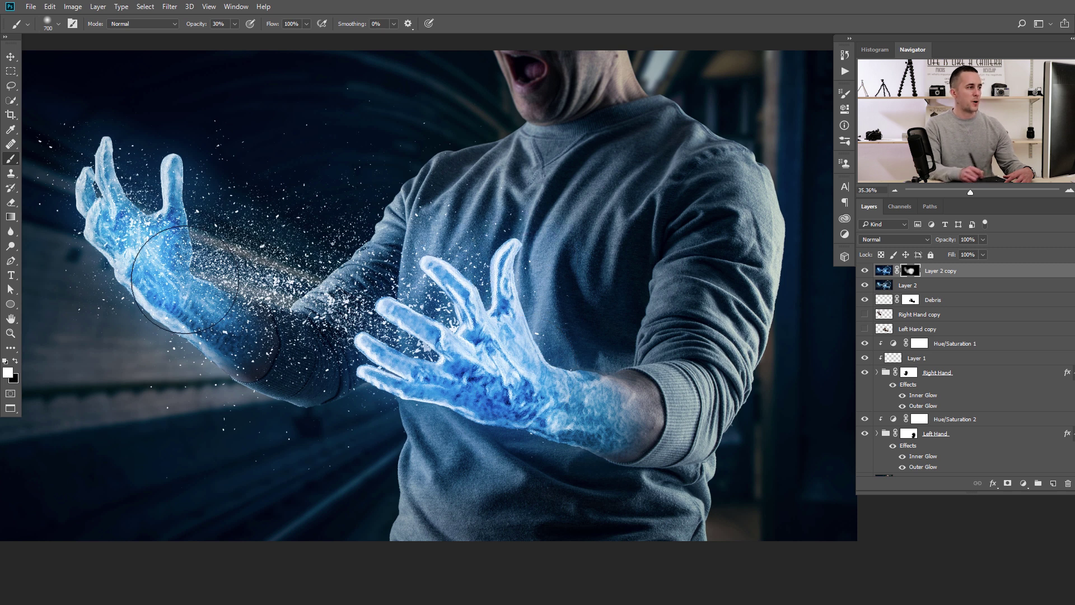
scroll(463, 348, down, 3)
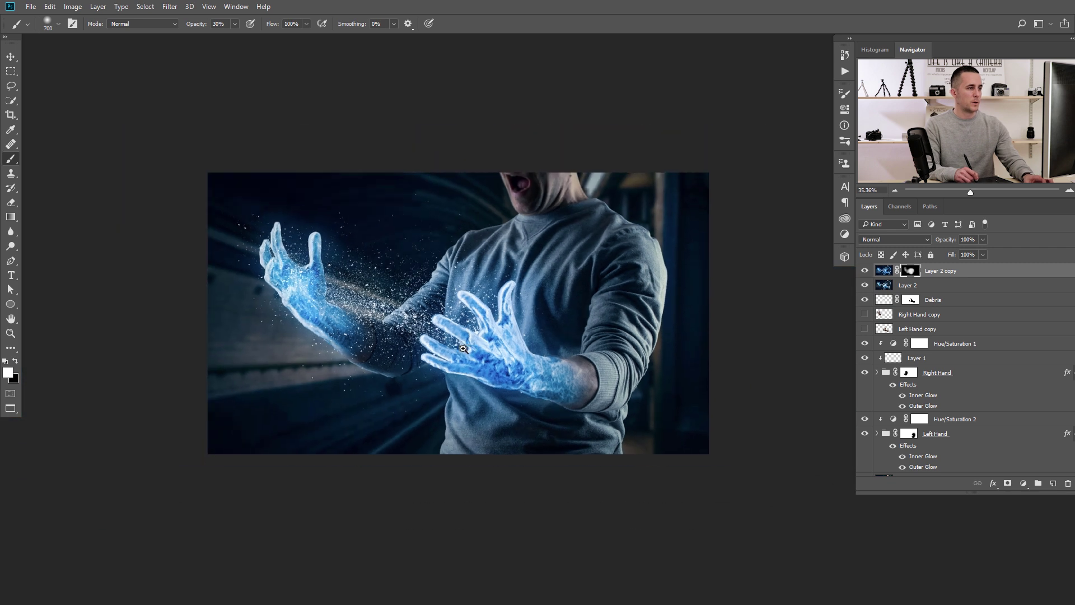
scroll(463, 348, up, 3)
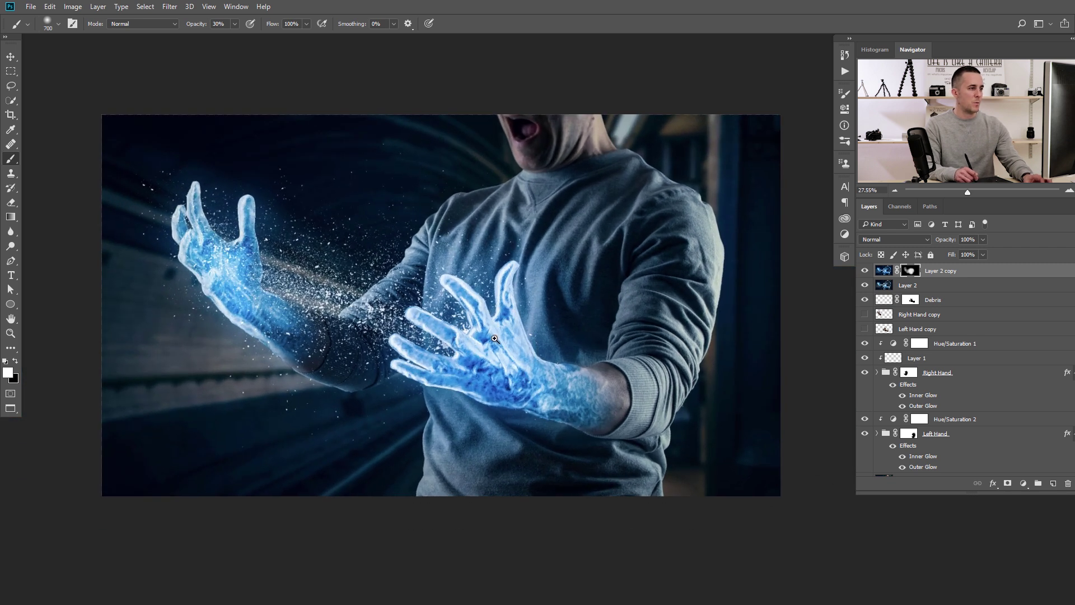
scroll(494, 338, up, 1)
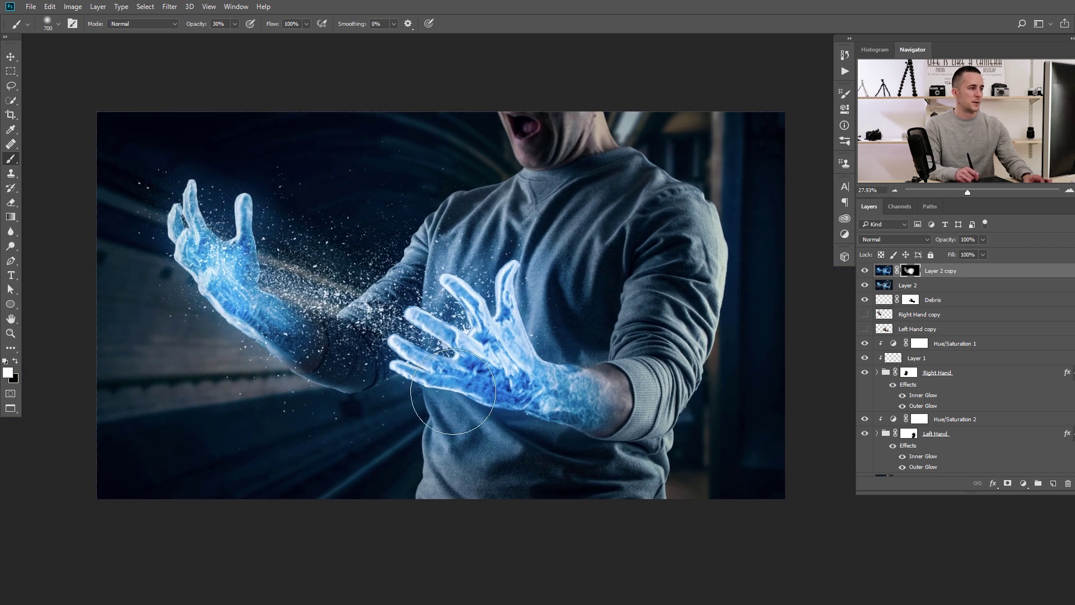
Select both hands from the hand copy layers' outlines, paint them black on the Layer 2 copy mask up to 100% opacity, and deselect.
ctrl+click(884, 329)
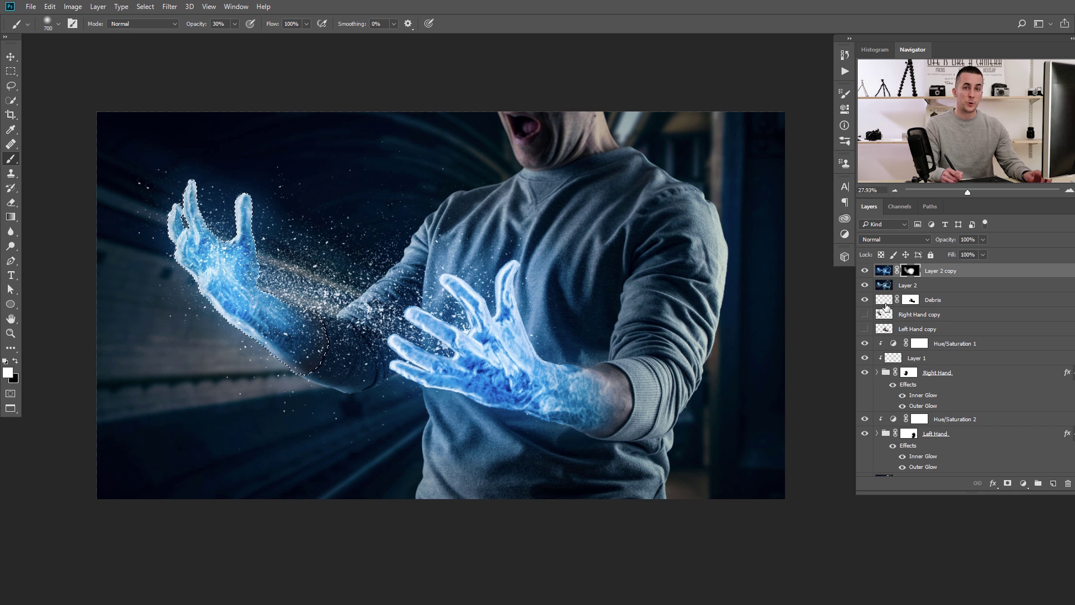
ctrl+shift+click(884, 315)
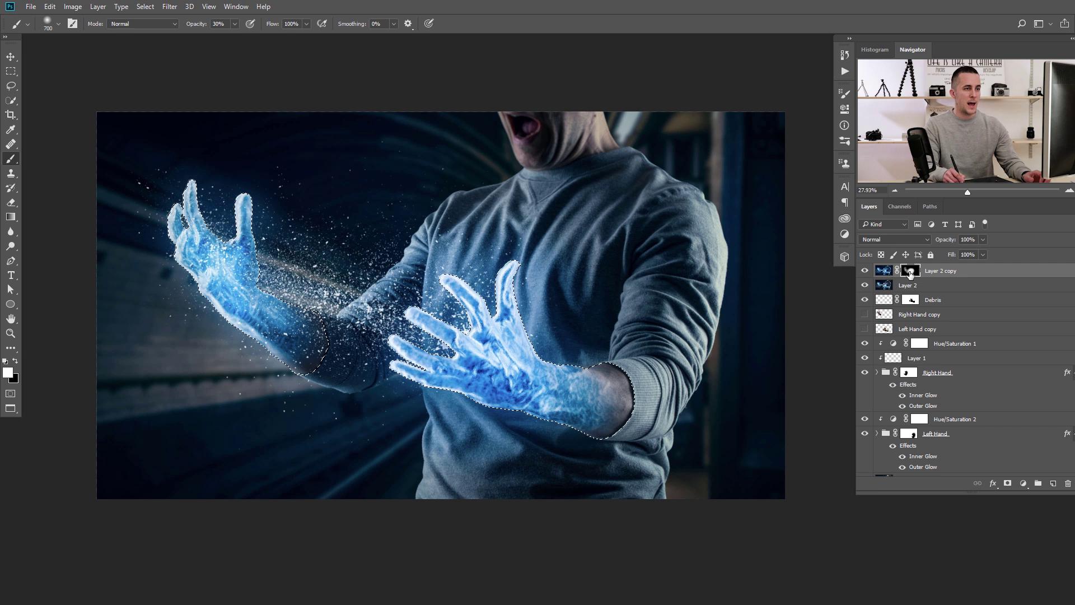
key(x)
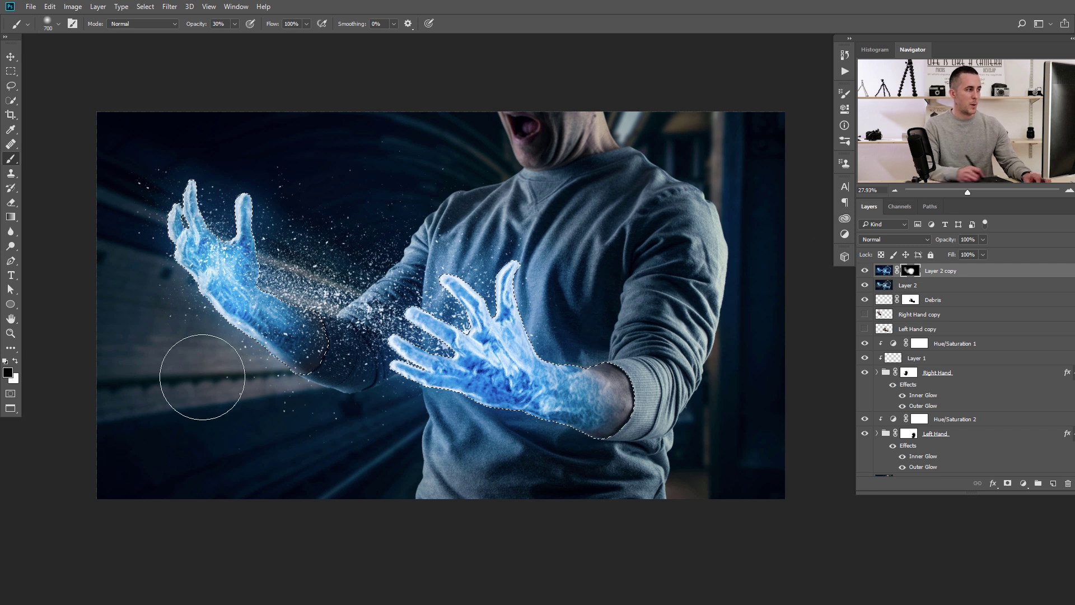
mouse_move(636, 324)
mouse_down()
mouse_move(621, 358)
mouse_move(577, 386)
mouse_move(542, 380)
mouse_up()
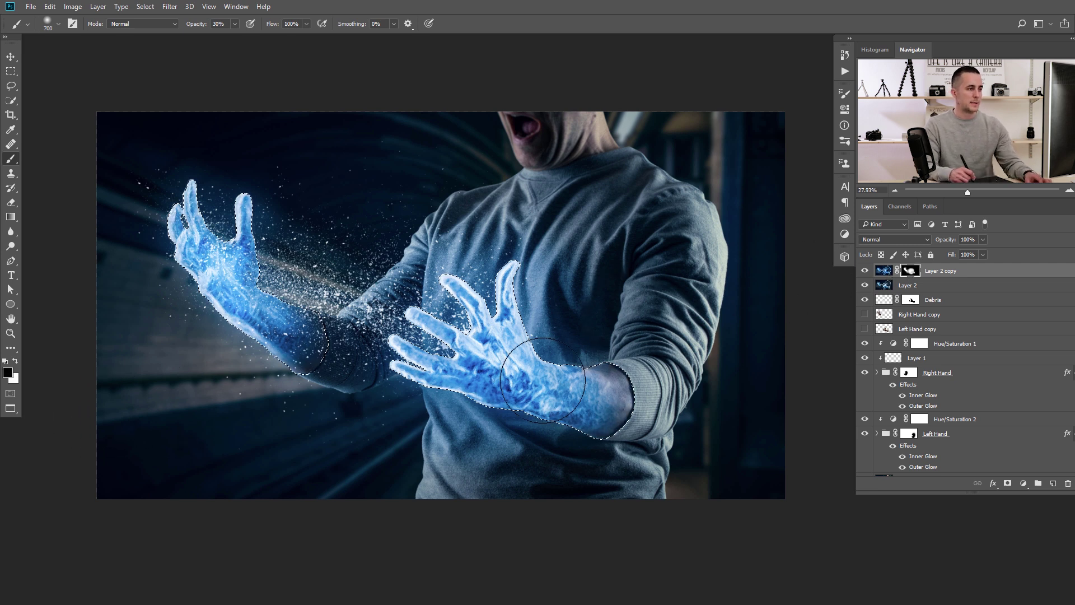
key(0)
drag(455, 396, 464, 314)
key(ctrl+d)
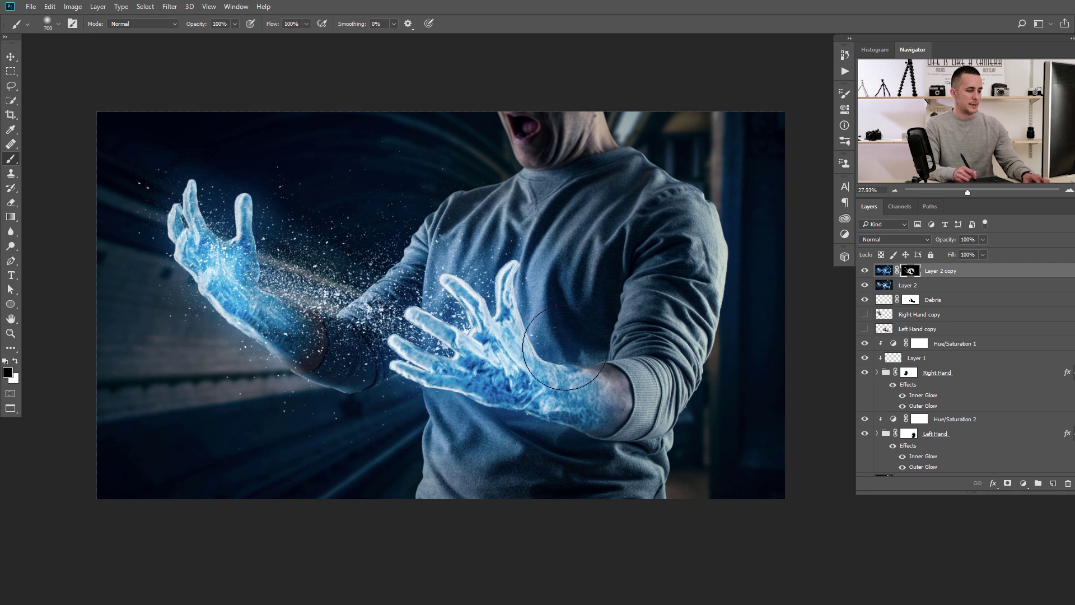
key(ctrl+minus)
mouse_move(564, 347)
mouse_down()
mouse_move(606, 357)
mouse_move(598, 355)
mouse_up()
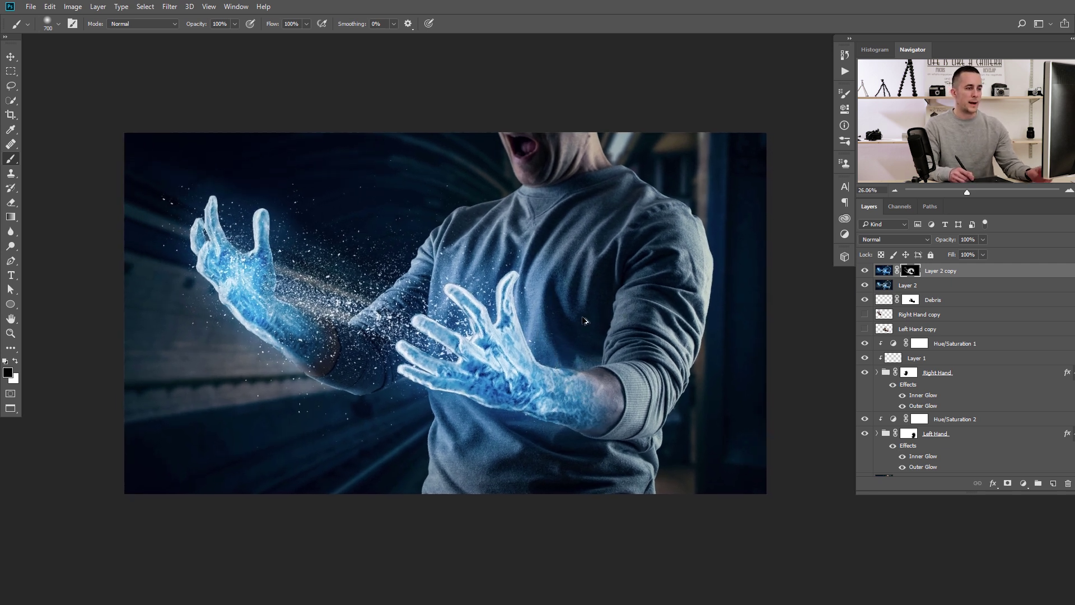
Stamp all visible layers into a new top layer and process it in Color Efex Pro 4 with the Detail Extractor and Pro Contrast filters.
key(ctrl+shift+alt+e)
key(x)
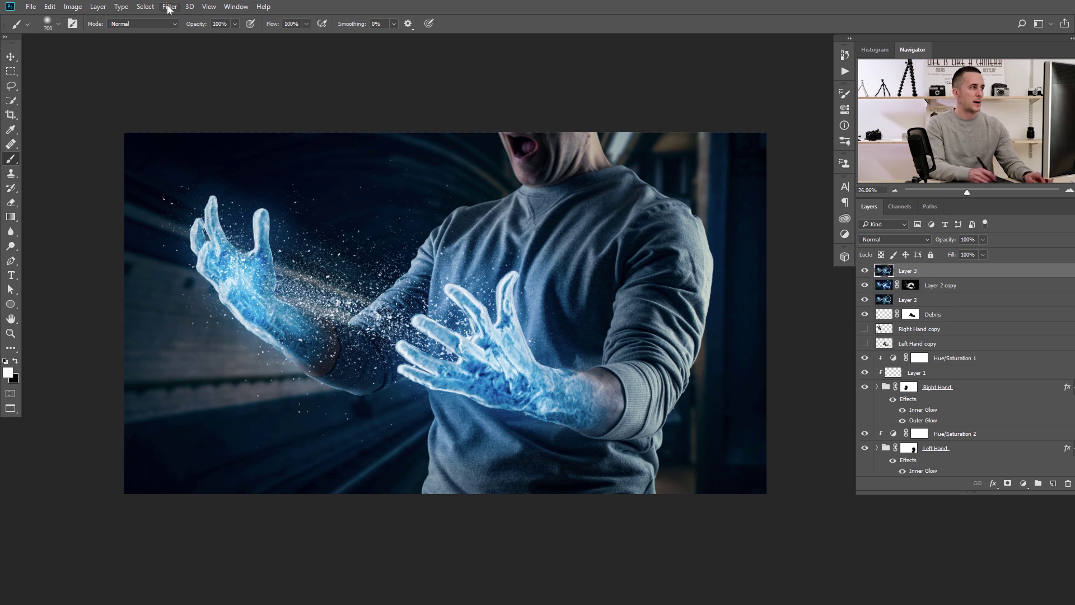
click(168, 8)
mouse_move(235, 248)
click(129, 262)
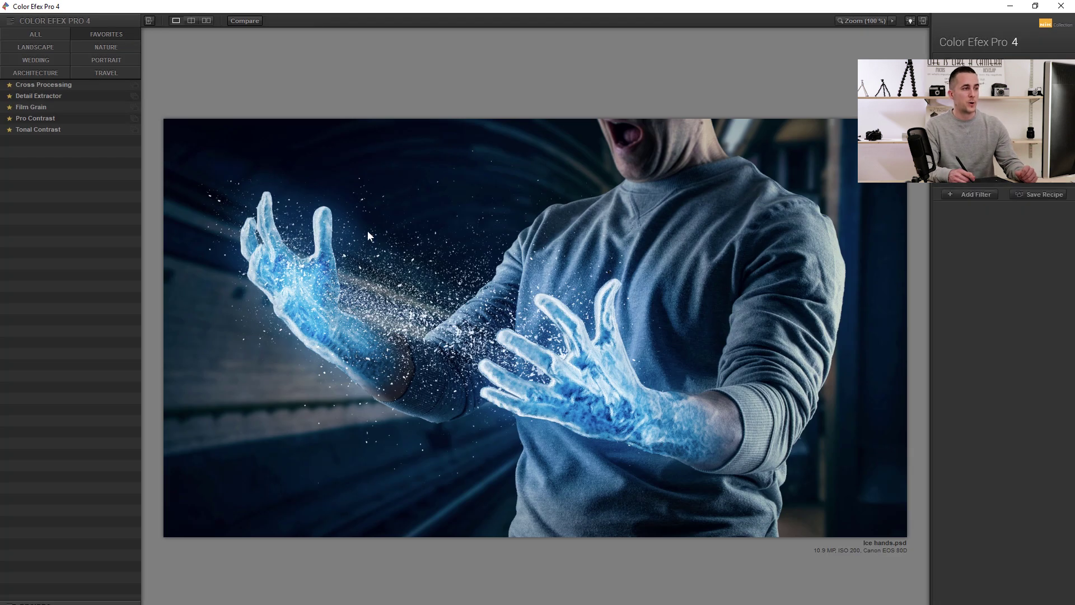
click(90, 97)
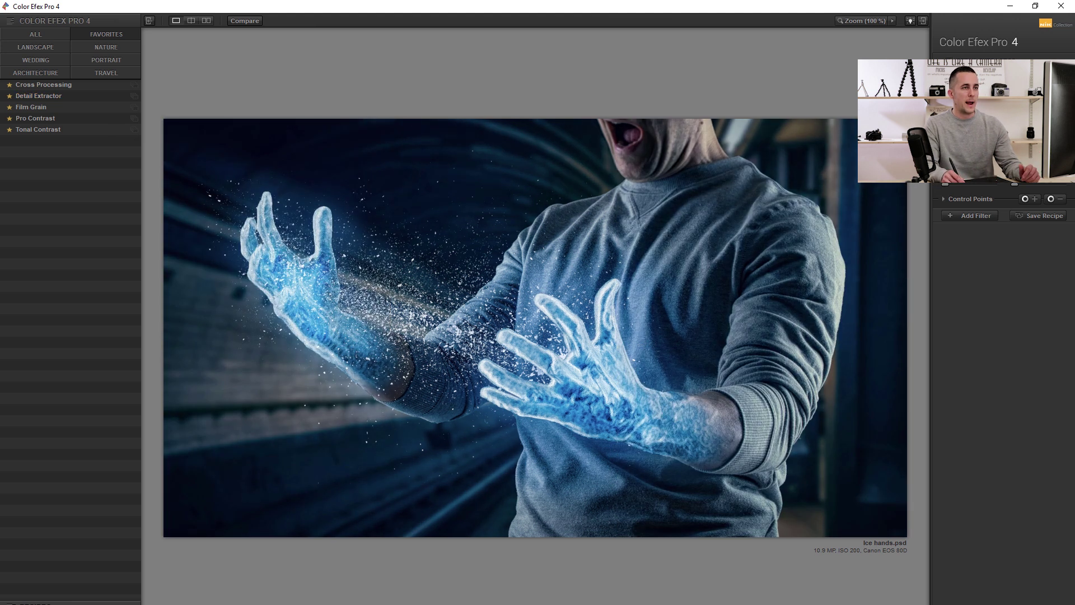
click(49, 119)
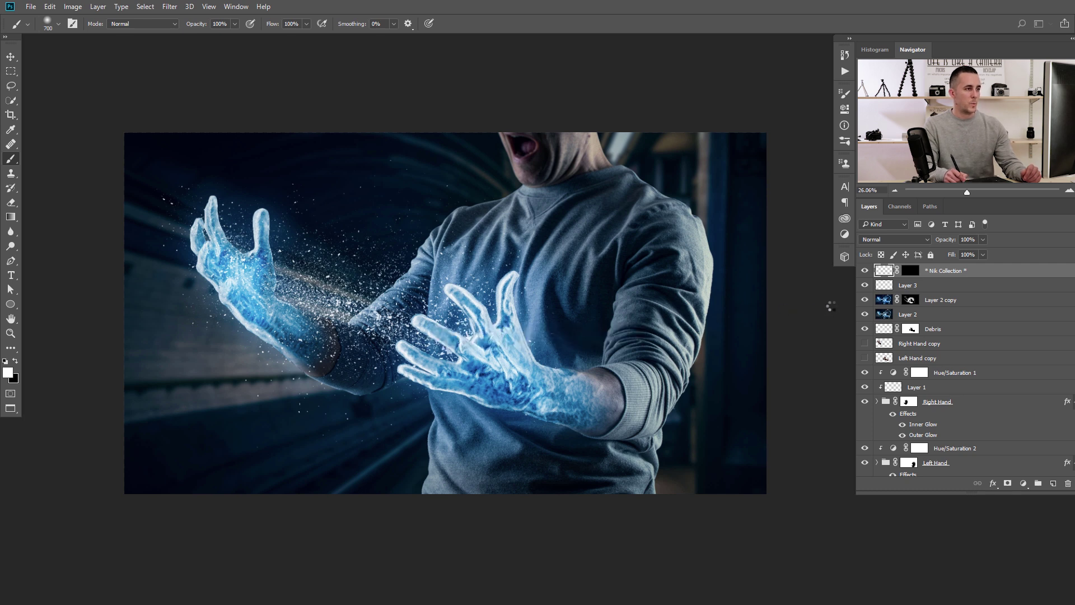
Compare the image with and without the Color Efex Pro 4 layer.
click(865, 271)
click(864, 271)
click(864, 271)
click(863, 269)
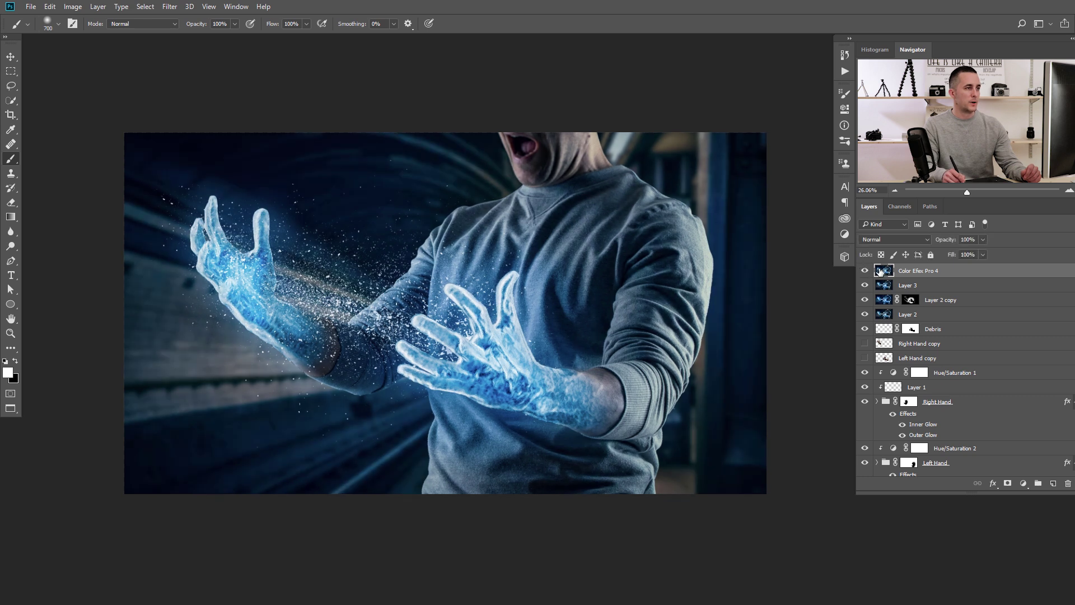
Add a mask to the Color Efex Pro 4 layer and paint black around the image edges with a 1000 px brush.
click(1010, 483)
key(x)
key(bracketright)
key(bracketright)
key(bracketright)
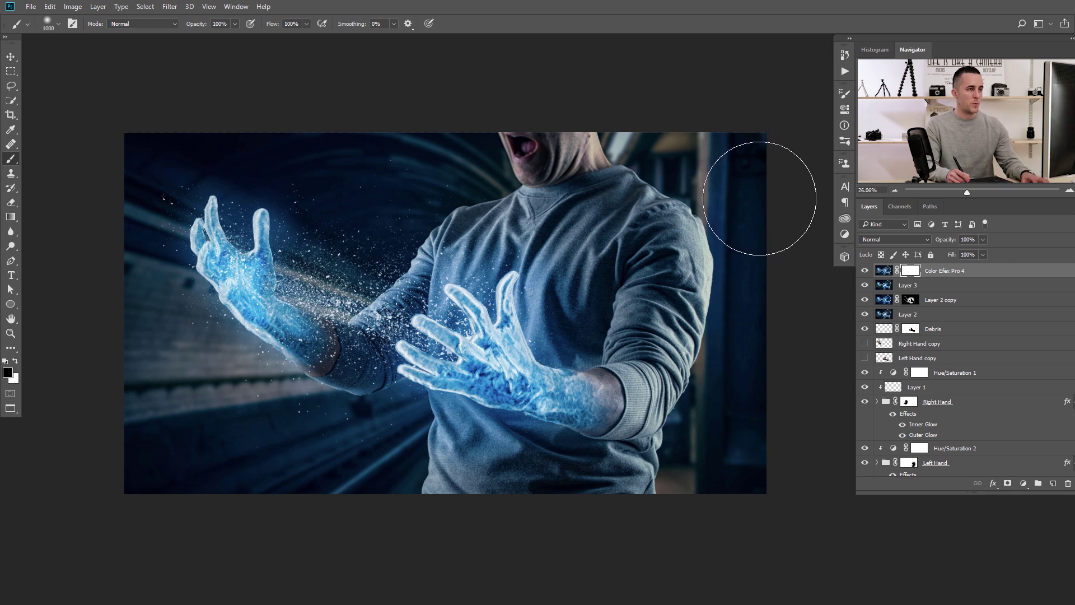
mouse_move(714, 149)
mouse_down()
mouse_move(645, 465)
mouse_move(671, 467)
mouse_move(593, 517)
mouse_move(303, 511)
mouse_move(115, 429)
mouse_move(153, 472)
mouse_move(93, 229)
mouse_move(215, 138)
mouse_move(559, 102)
mouse_move(694, 140)
mouse_up()
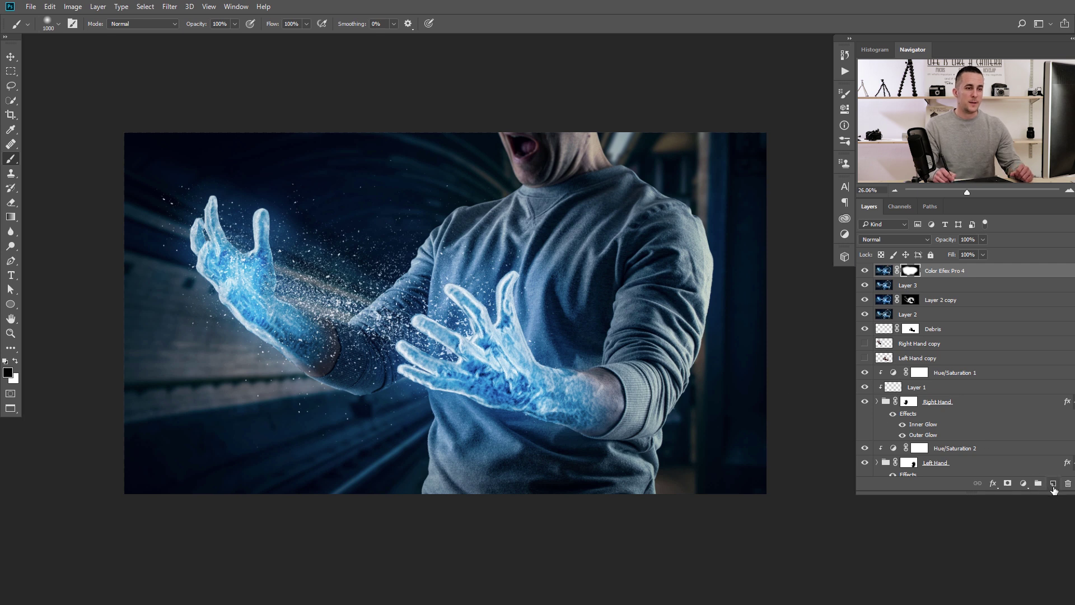
Create a new layer and fill full-width rectangular strips along the image's upper and lower edges with black as cinematic bars.
click(1054, 483)
key(x)
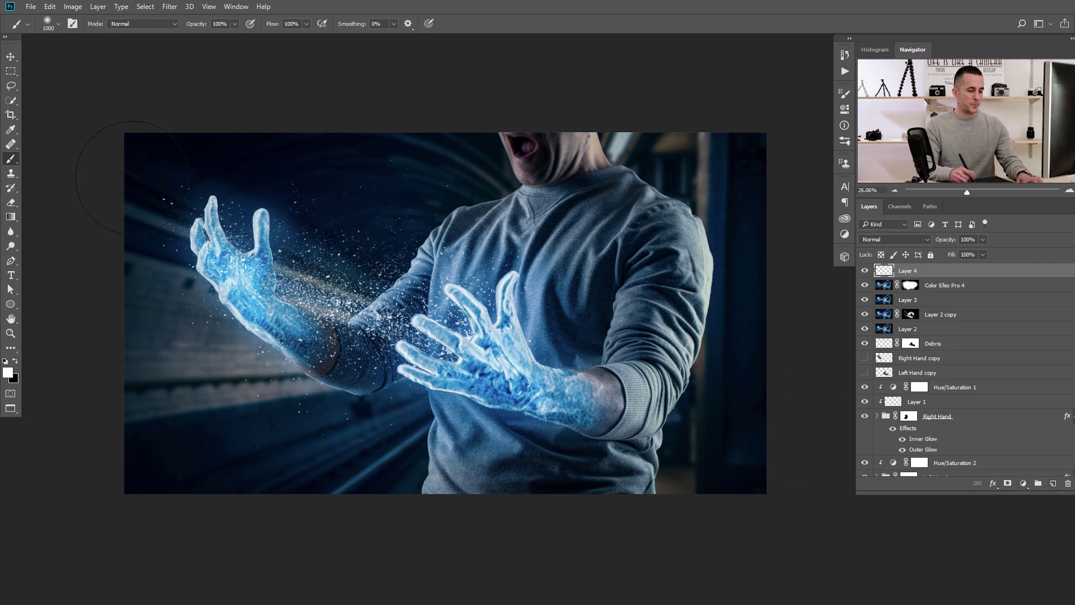
right_click(11, 74)
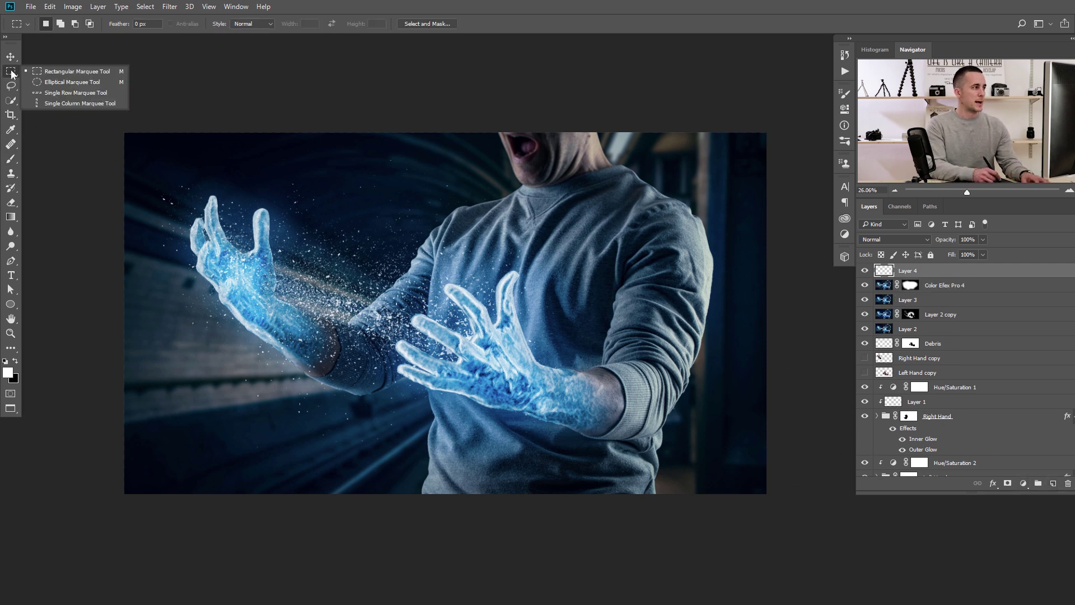
click(40, 73)
drag(130, 157, 803, 181)
key(shift)
drag(106, 451, 846, 520)
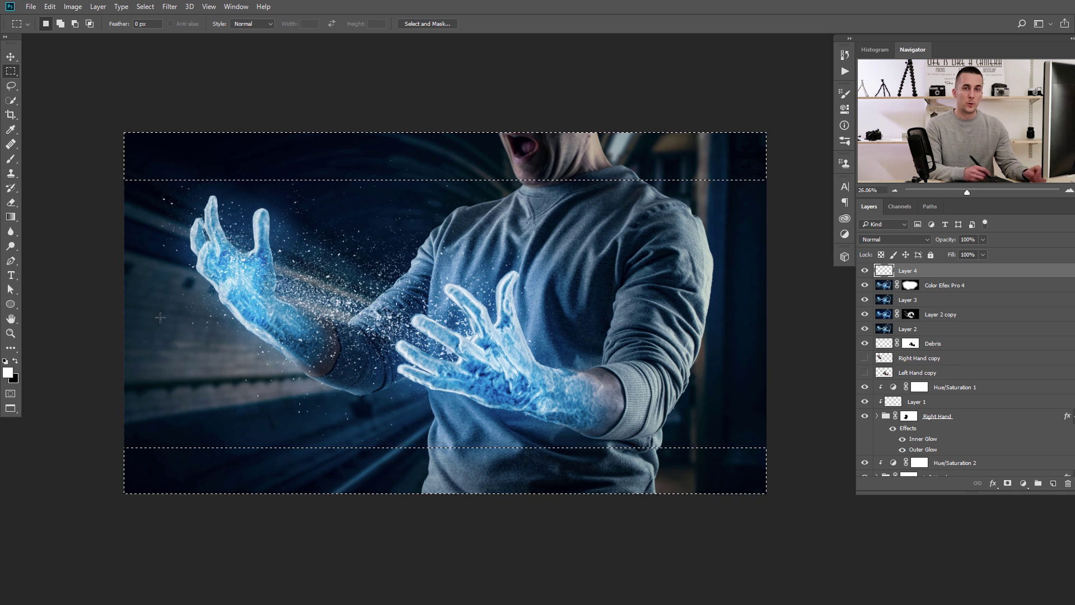
key(ctrl+BackSpace)
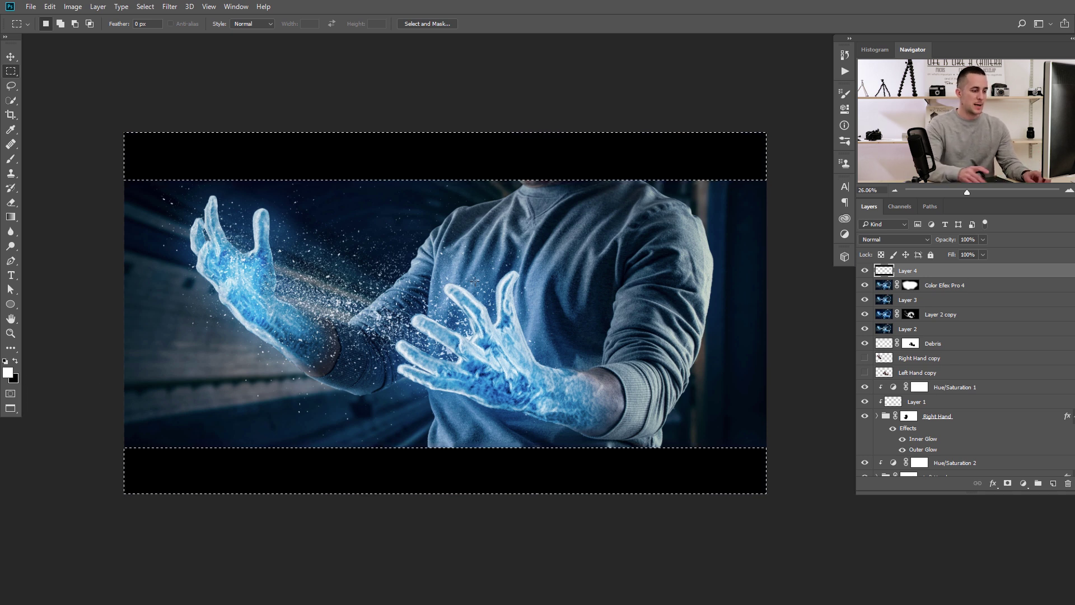
In the car document, duplicate Layer 0 and desaturate the copy.
drag(510, 323, 527, 332)
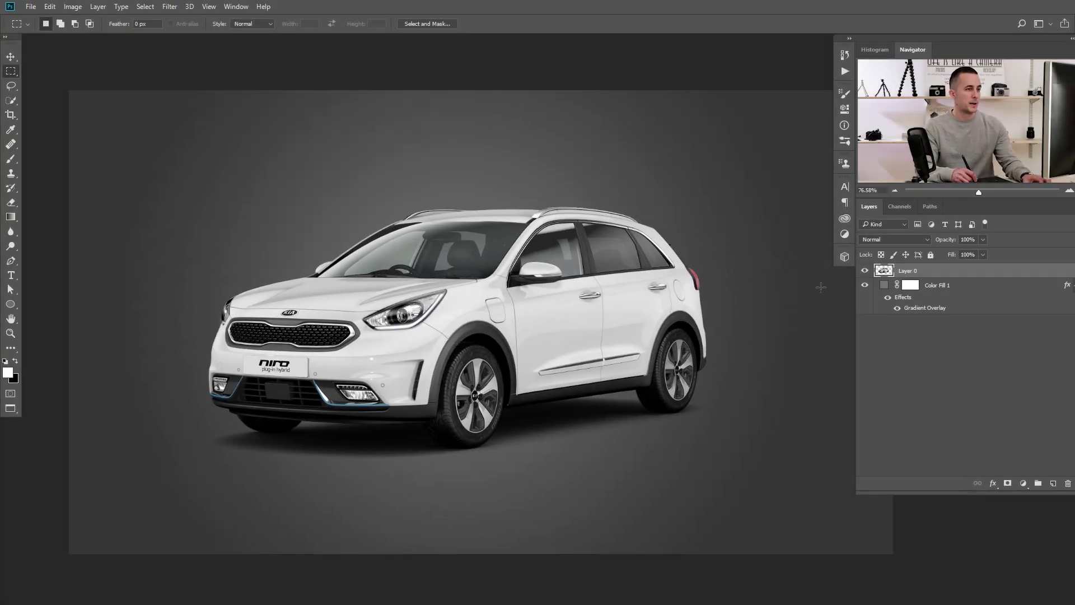
click(865, 271)
click(865, 271)
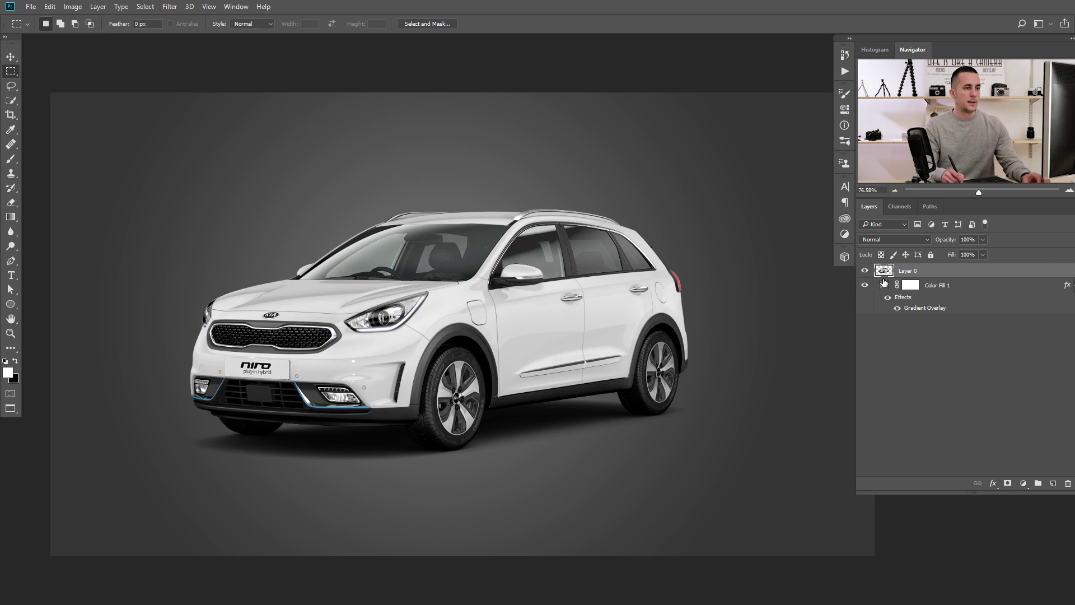
key(ctrl+j)
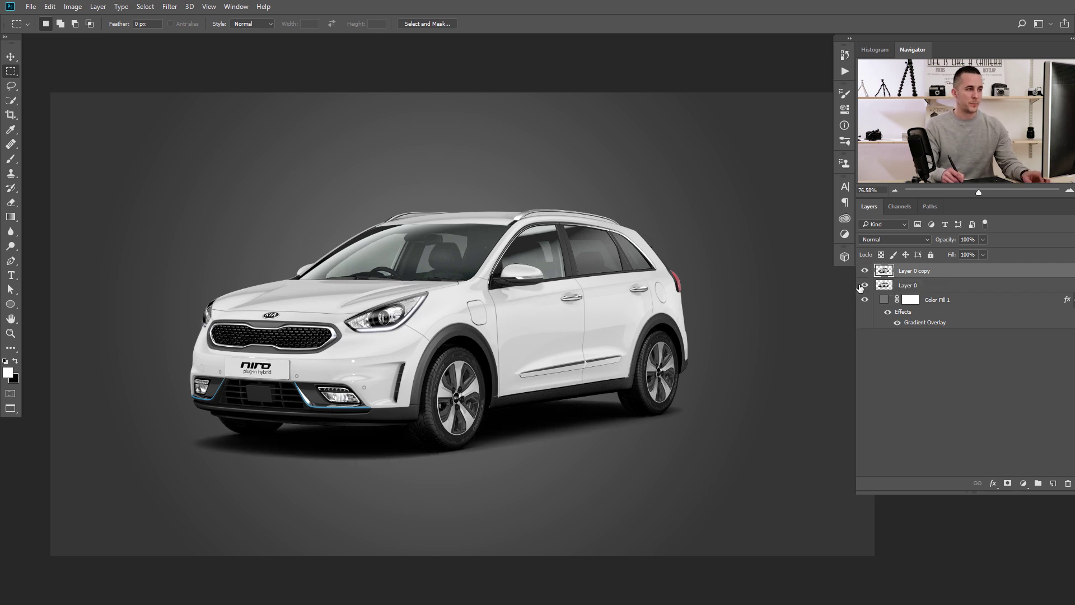
key(ctrl+shift+u)
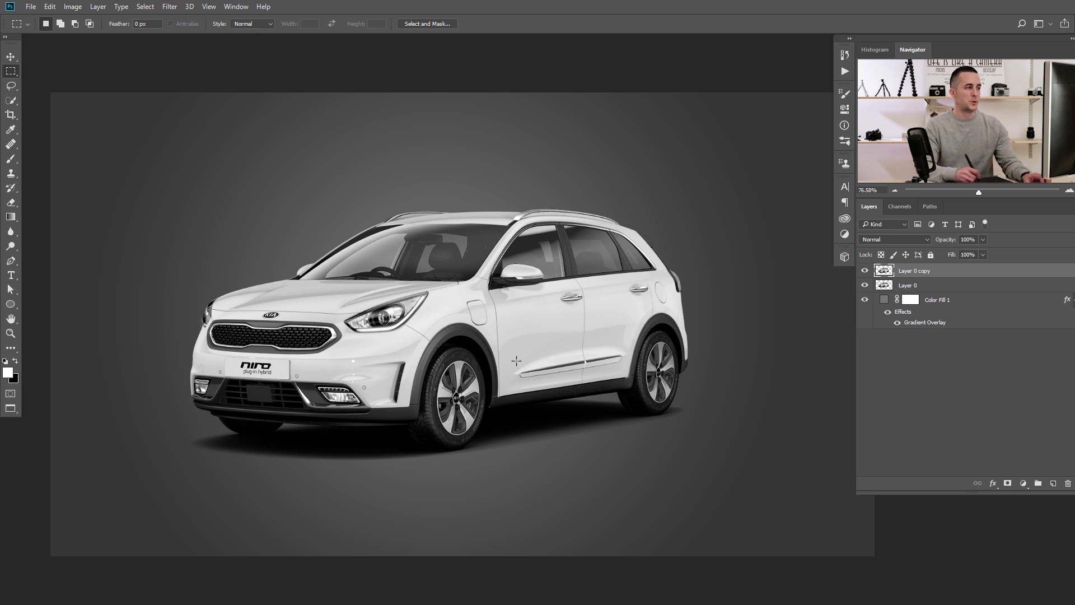
Apply the Plastic Wrap filter to the car copy with Highlight Strength 20, Detail 15 and Smoothness 7.
click(170, 7)
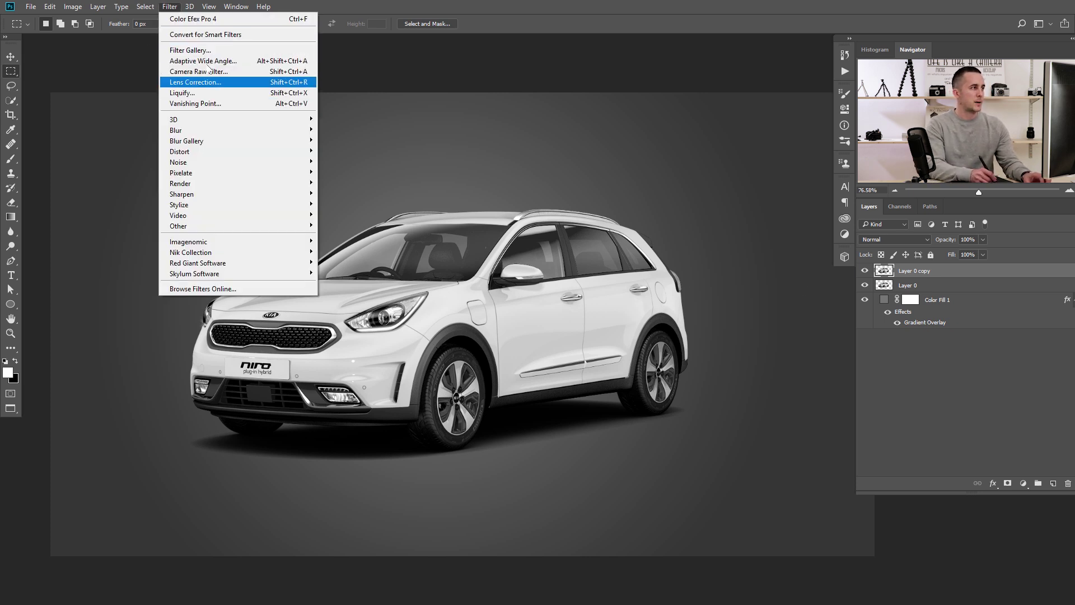
click(208, 50)
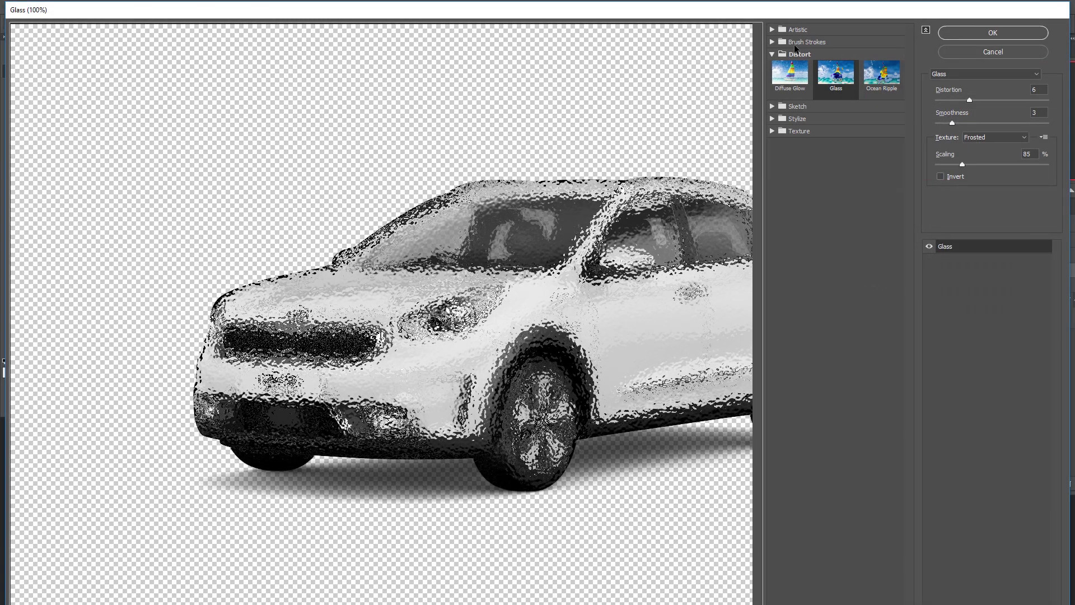
click(797, 30)
click(886, 142)
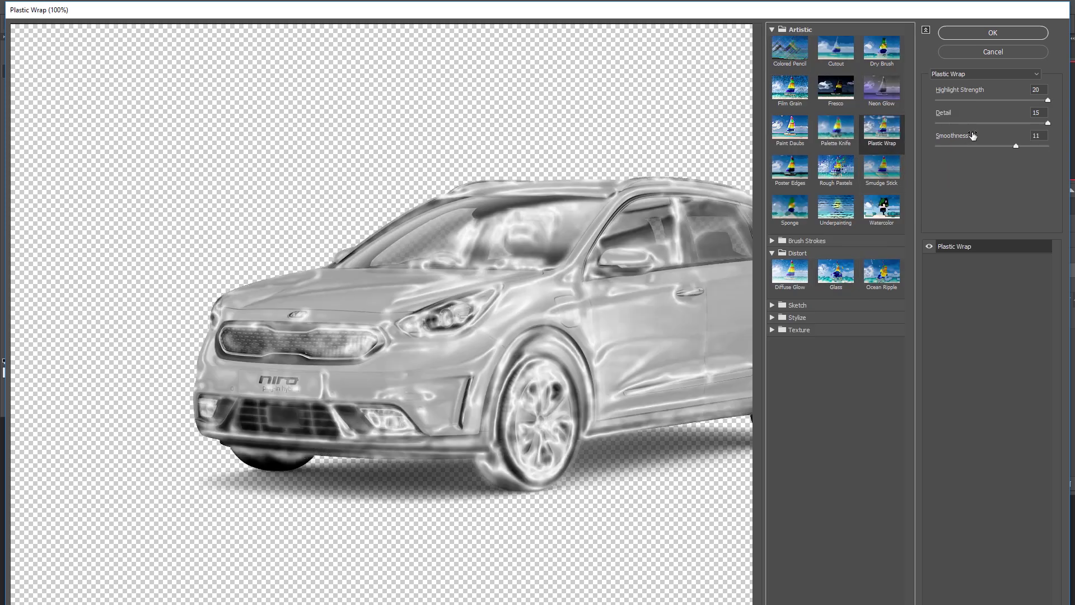
drag(592, 282, 485, 281)
drag(1016, 147, 990, 150)
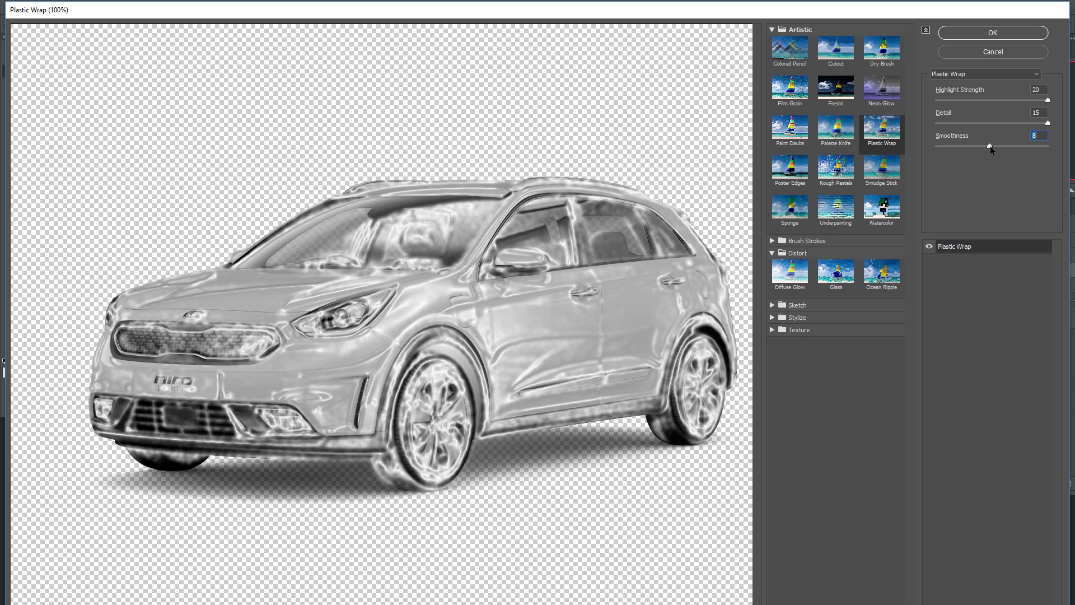
click(1004, 34)
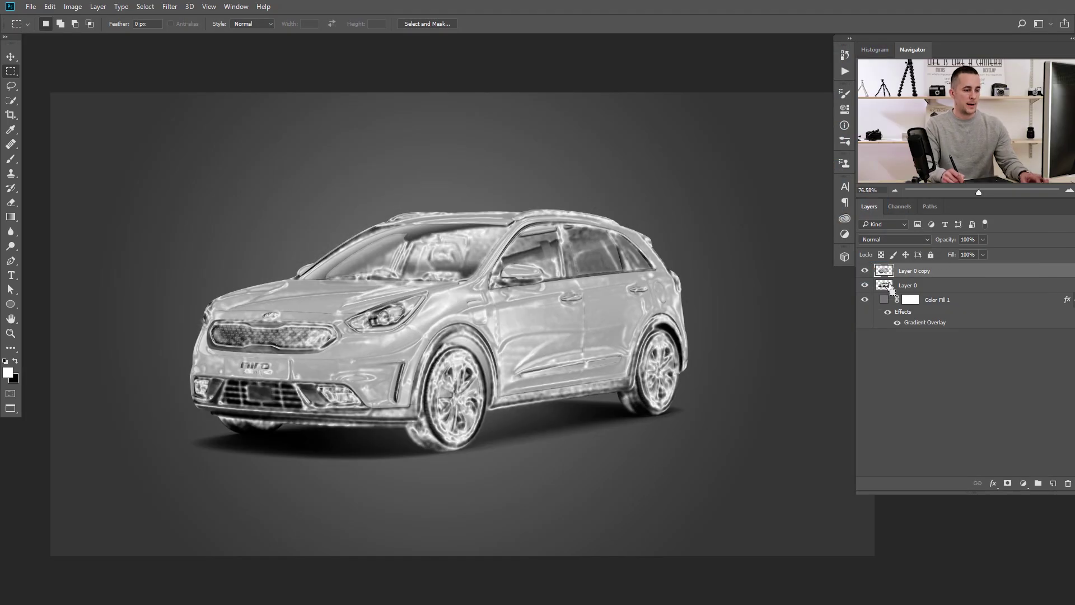
Invert Layer 0 copy and set its blend mode to Screen.
key(ctrl+i)
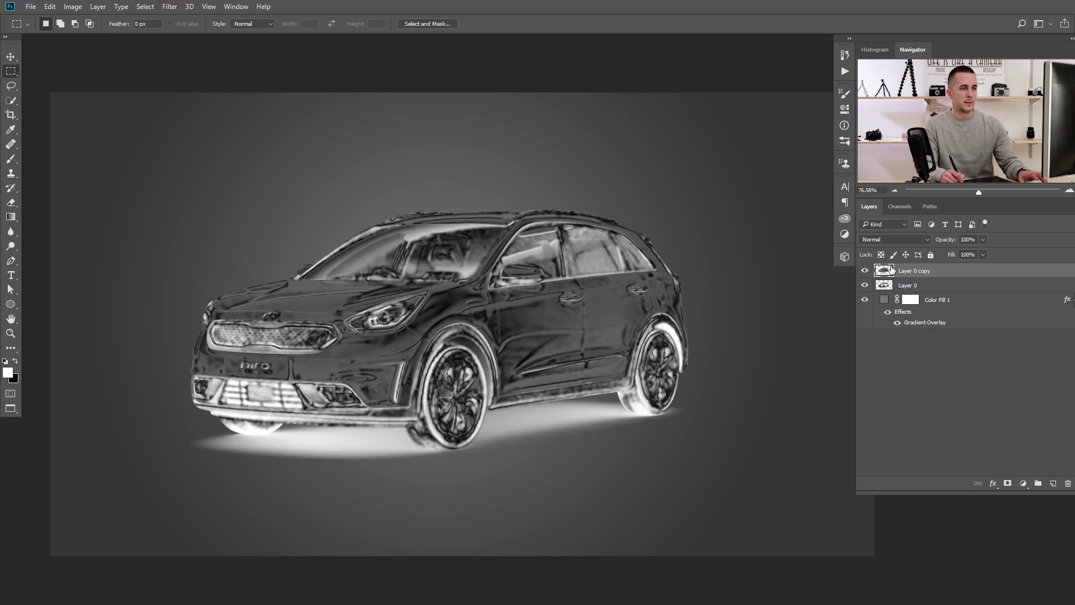
click(898, 237)
click(884, 321)
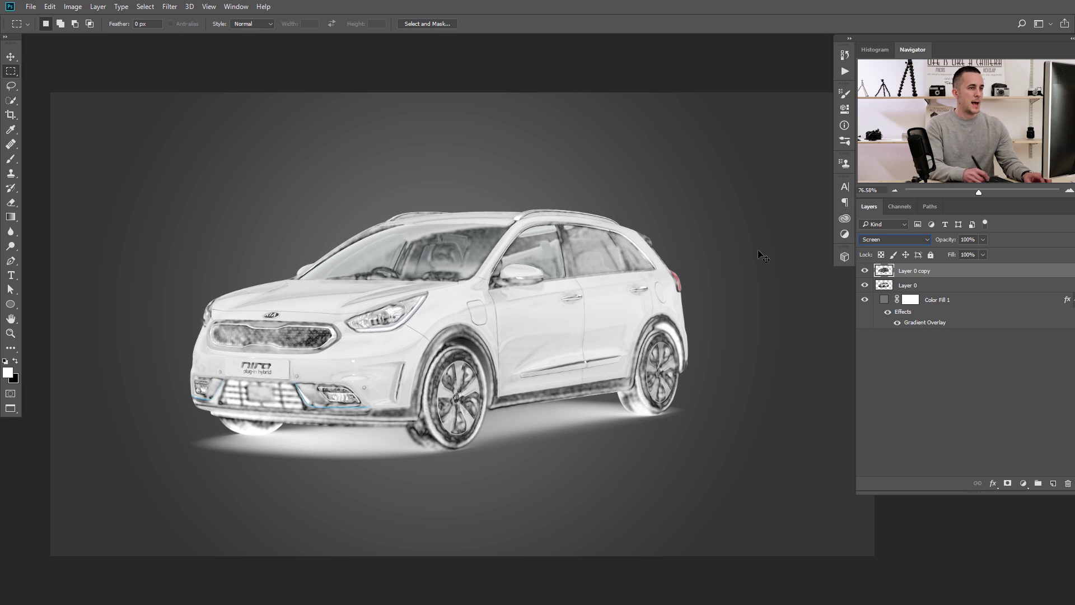
Group Layer 0 copy and clip a Hue/Saturation adjustment to the group, colorized with Hue 207 and Saturation 34.
key(ctrl+g)
click(1023, 483)
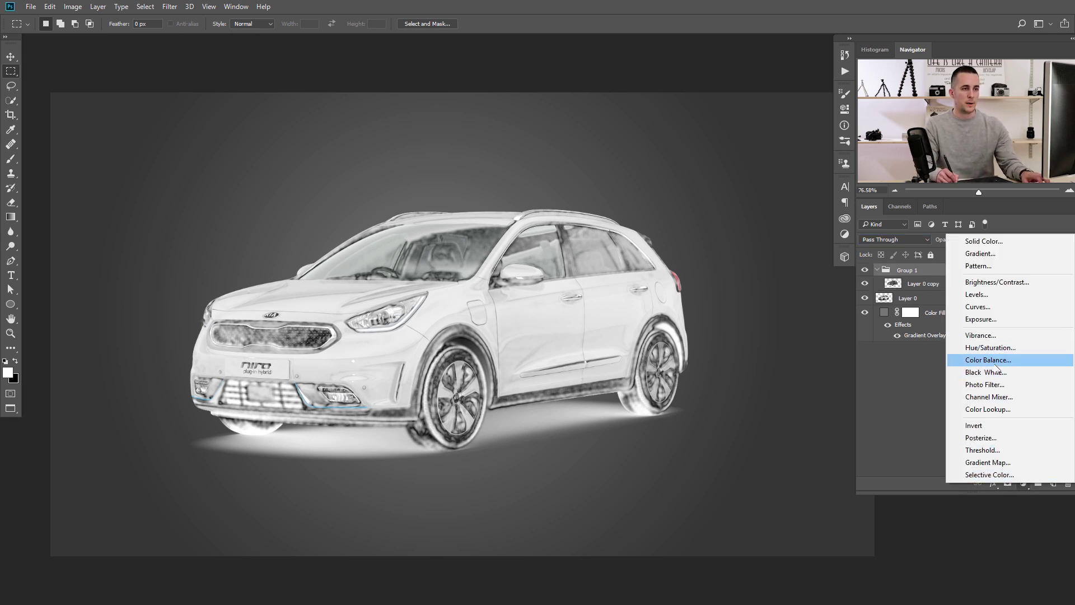
click(990, 347)
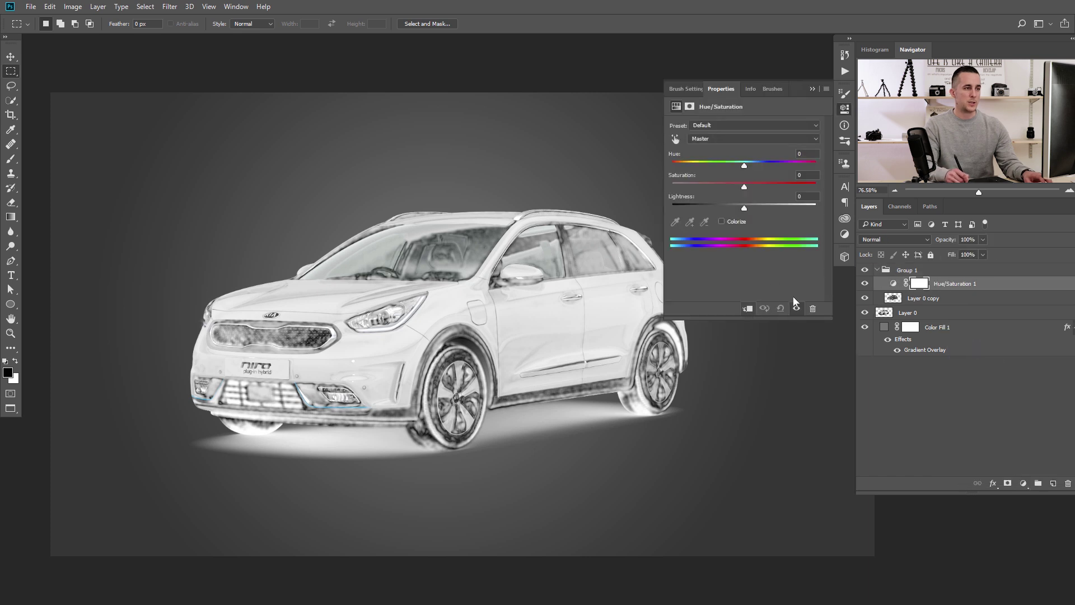
mouse_move(897, 281)
mouse_down()
mouse_move(902, 258)
mouse_move(898, 271)
mouse_up()
click(749, 308)
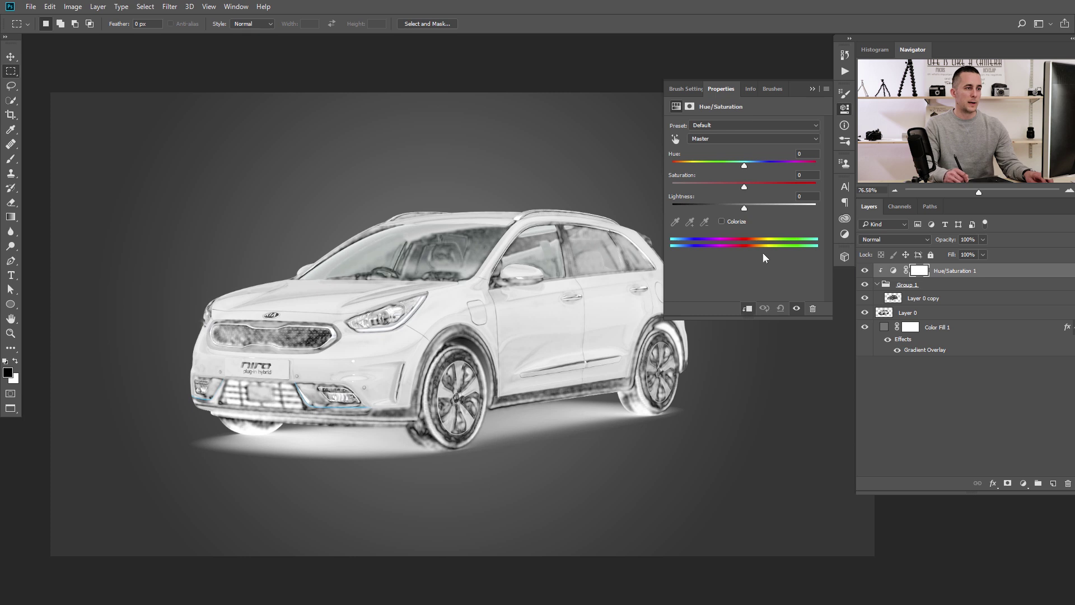
click(727, 221)
click(755, 166)
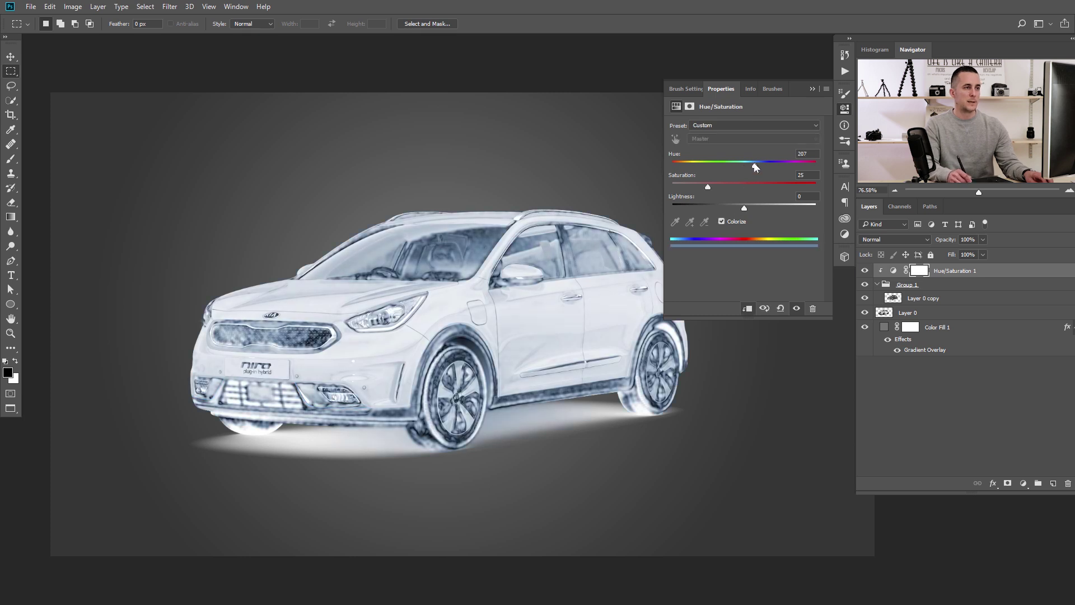
drag(714, 187, 723, 187)
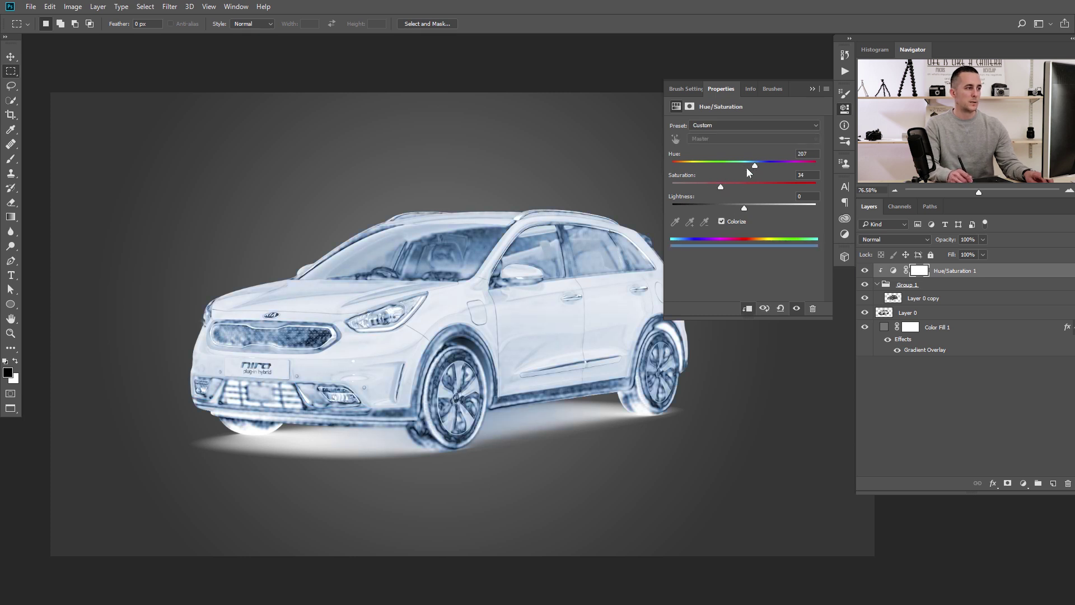
click(813, 89)
Duplicate Layer 0 copy and apply the Glass filter with Distortion 6, Smoothness 3, Frosted texture and 85% scaling.
click(923, 297)
key(ctrl+j)
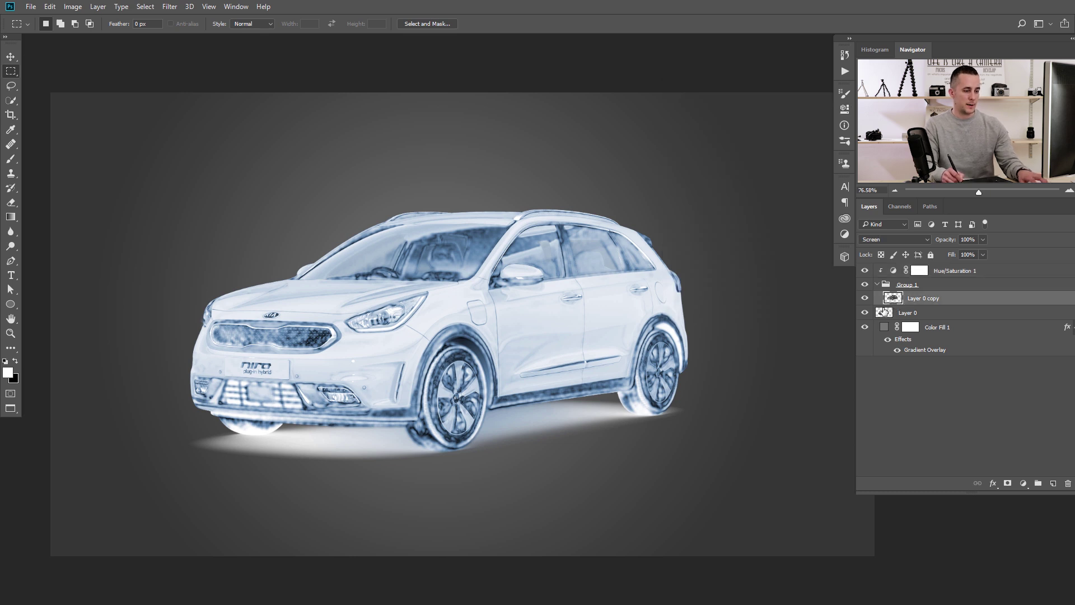
key(shift+alt+s)
click(170, 7)
click(201, 51)
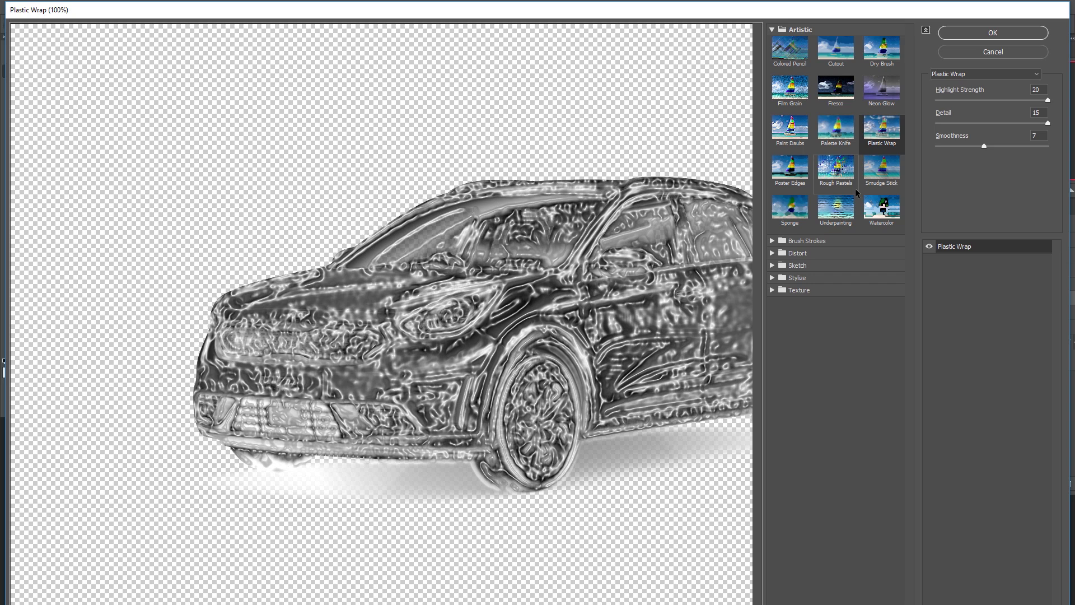
click(818, 252)
click(835, 273)
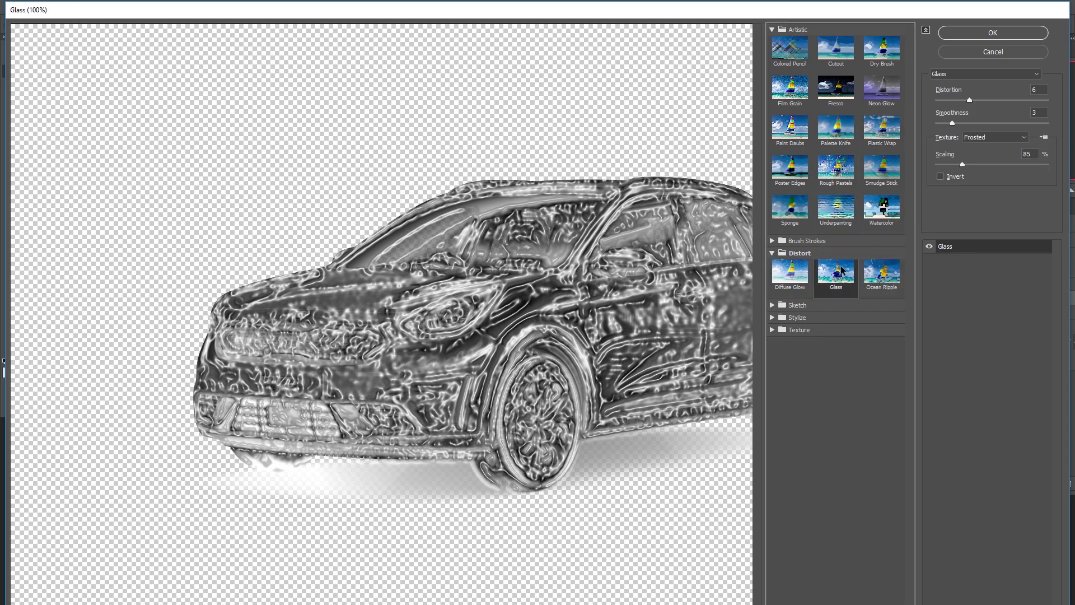
click(978, 33)
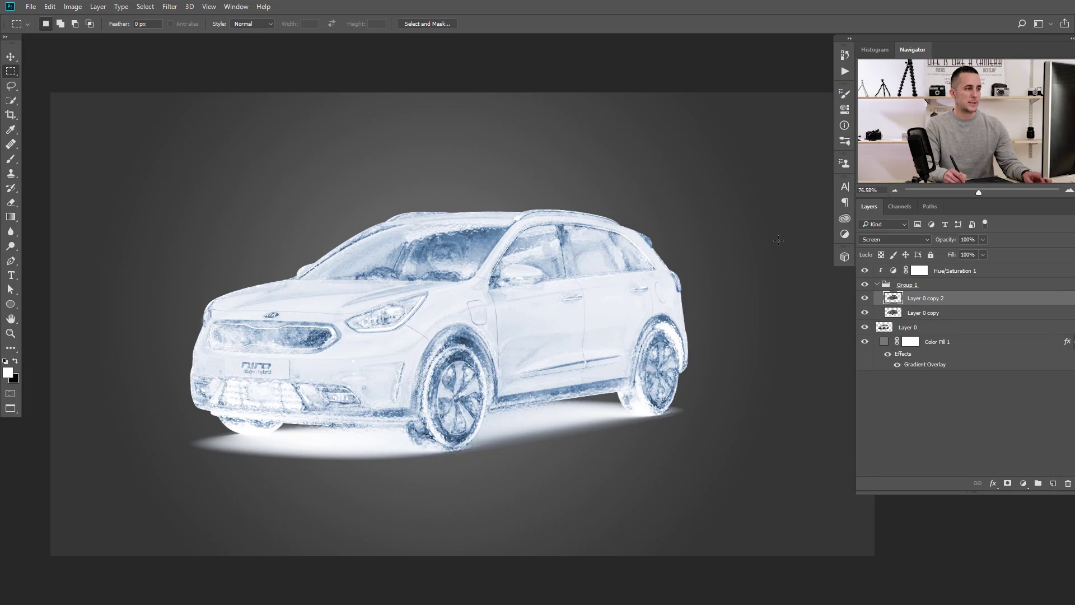
Hide the ice effect of Group 1 with a black mask.
click(899, 287)
click(1007, 484)
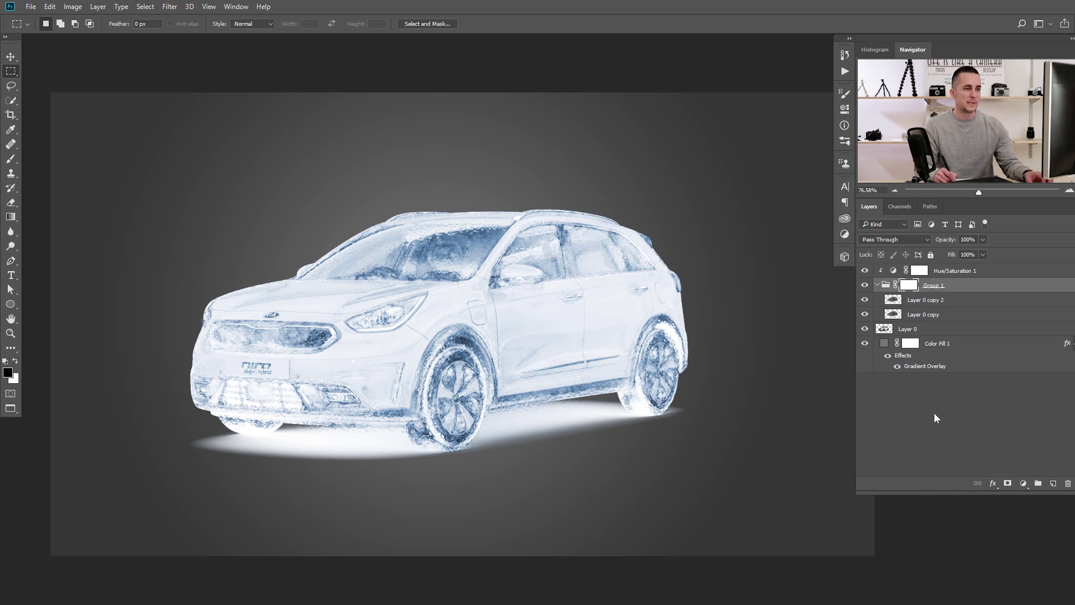
key(ctrl+i)
Paint white with a 90 px brush on the Group 1 mask over the headlight, grille, lower bumper, wheel arches and side sill.
key(b)
key(bracketleft)
key(bracketleft)
key(bracketleft)
key(bracketleft)
key(bracketleft)
key(bracketleft)
key(bracketleft)
key(bracketleft)
key(bracketleft)
key(bracketleft)
key(x)
key(bracketleft)
key(bracketleft)
key(bracketleft)
key(bracketleft)
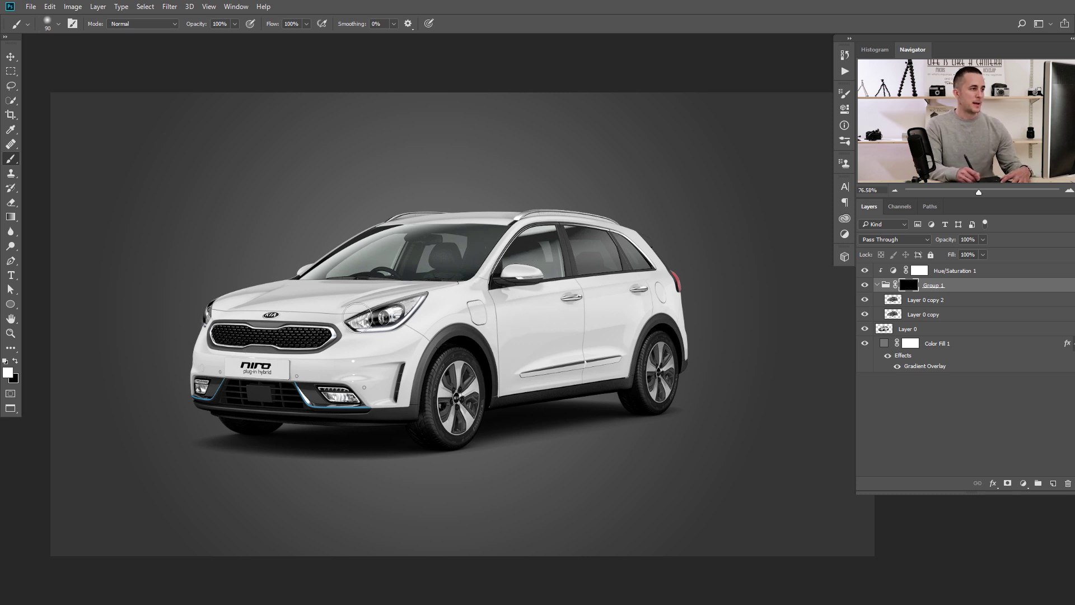
mouse_move(406, 307)
mouse_down()
mouse_move(301, 338)
mouse_move(223, 335)
mouse_move(330, 344)
mouse_move(263, 335)
mouse_up()
mouse_move(208, 404)
mouse_down()
mouse_move(404, 414)
mouse_move(431, 403)
mouse_move(413, 392)
mouse_move(429, 347)
mouse_move(457, 337)
mouse_move(508, 400)
mouse_move(628, 380)
mouse_move(640, 345)
mouse_move(675, 328)
mouse_move(681, 361)
mouse_up()
Reveal the ice on the side mirror, windshield, side windows and roof with white brush strokes on the group mask.
key(bracketleft)
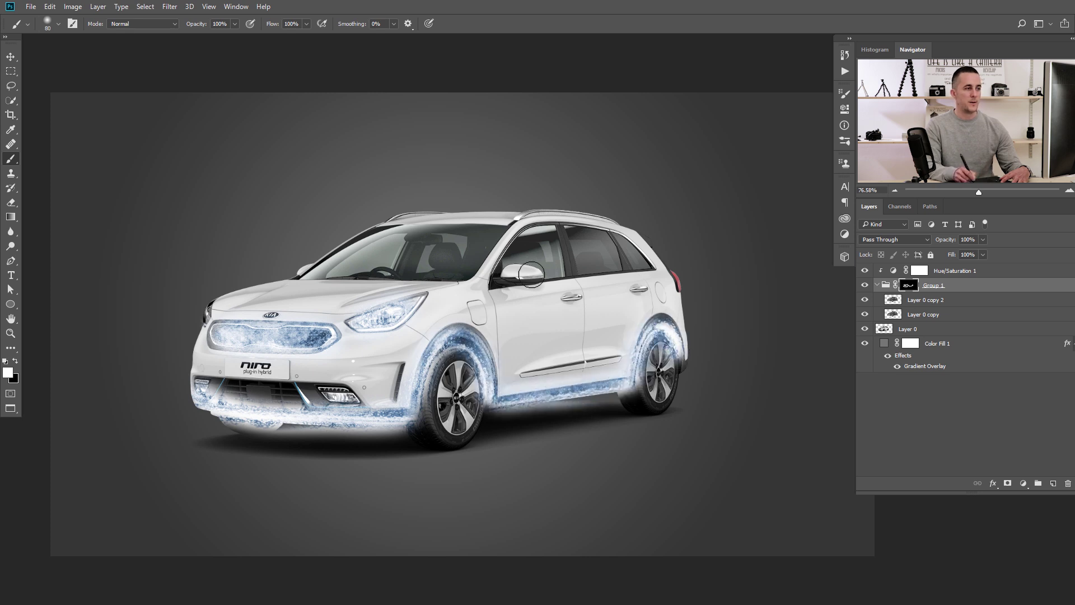
drag(531, 274, 491, 282)
mouse_move(356, 261)
mouse_down()
mouse_move(459, 270)
mouse_move(389, 242)
mouse_move(532, 260)
mouse_move(572, 240)
mouse_move(561, 258)
mouse_move(637, 257)
mouse_up()
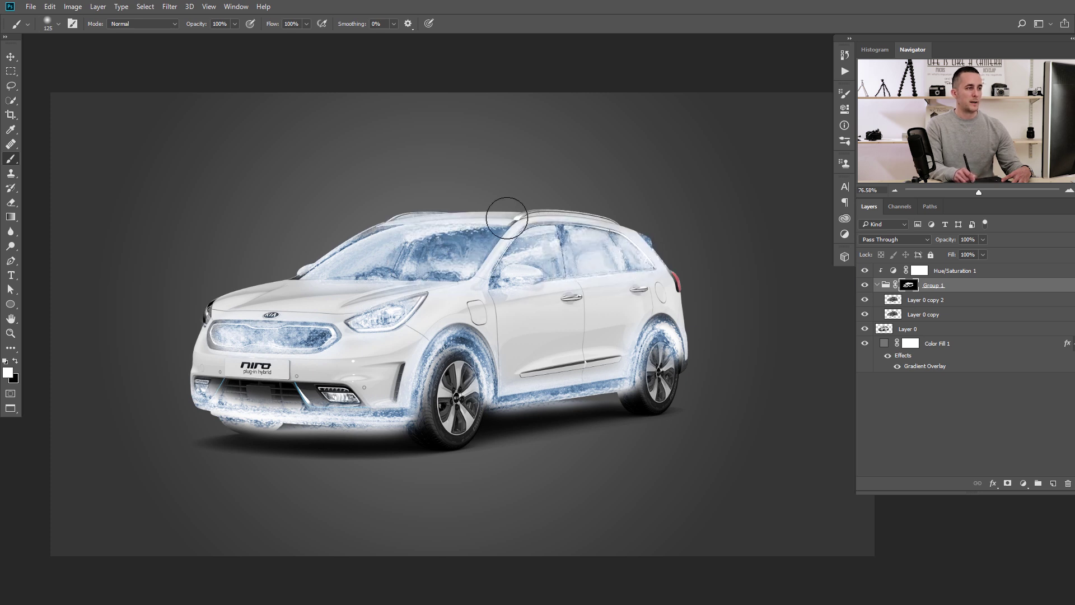
drag(507, 218, 492, 224)
Paint white with a brush up to 150 px over the number plate, lower grille, fog light, wheels, hood and upper side panels.
mouse_move(261, 367)
mouse_down()
mouse_move(298, 371)
mouse_move(255, 374)
mouse_up()
mouse_move(335, 391)
mouse_down()
mouse_move(250, 399)
mouse_move(203, 387)
mouse_move(392, 400)
mouse_up()
mouse_move(458, 365)
mouse_down()
mouse_move(454, 414)
mouse_move(550, 358)
mouse_move(653, 384)
mouse_move(654, 370)
mouse_up()
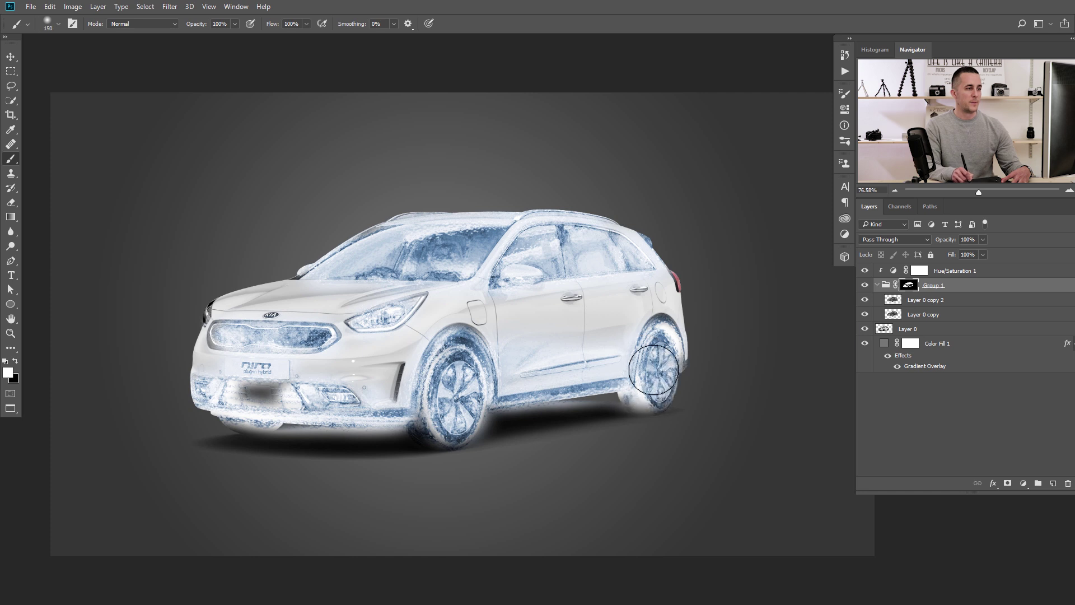
mouse_move(339, 391)
mouse_down()
mouse_move(260, 389)
mouse_move(262, 417)
mouse_up()
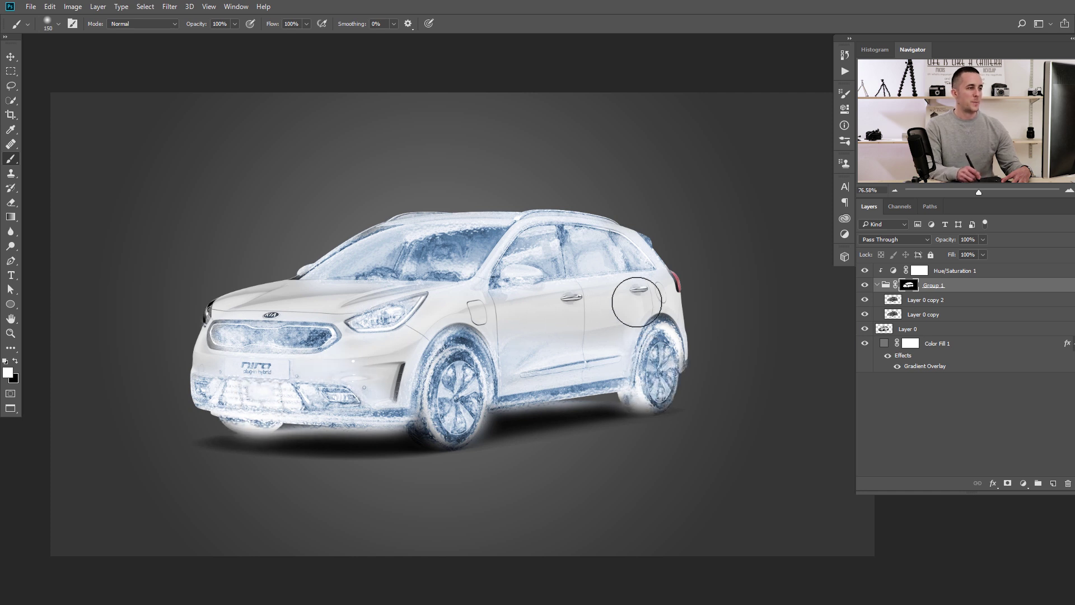
mouse_move(293, 310)
mouse_down()
mouse_move(235, 317)
mouse_move(215, 304)
mouse_move(275, 316)
mouse_move(391, 261)
mouse_move(642, 270)
mouse_move(675, 293)
mouse_up()
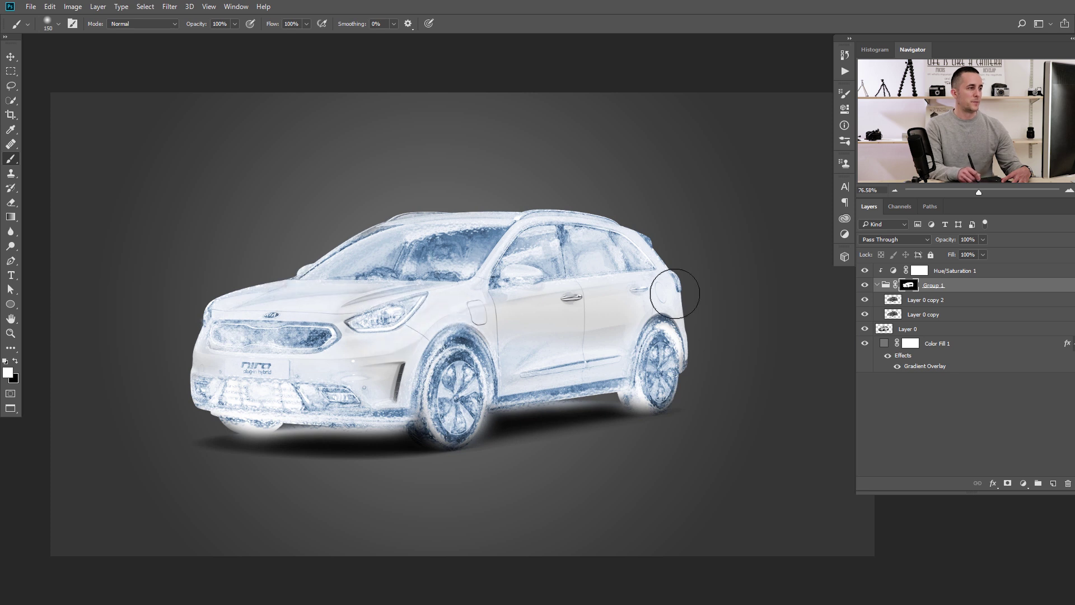
Compare the car with and without the Group 1 ice effect.
click(865, 285)
click(865, 286)
click(865, 286)
click(865, 286)
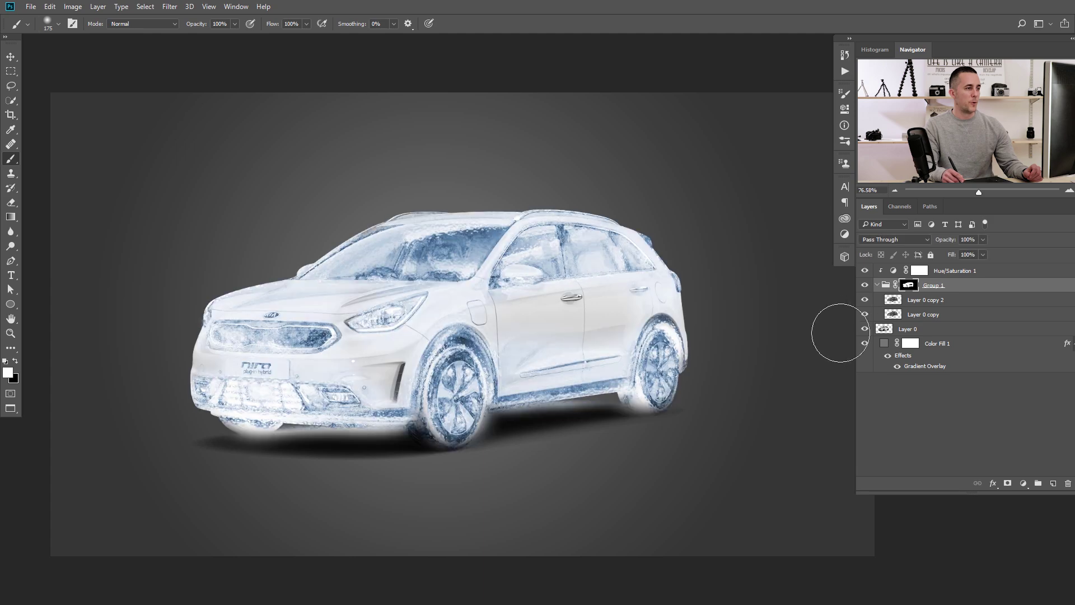